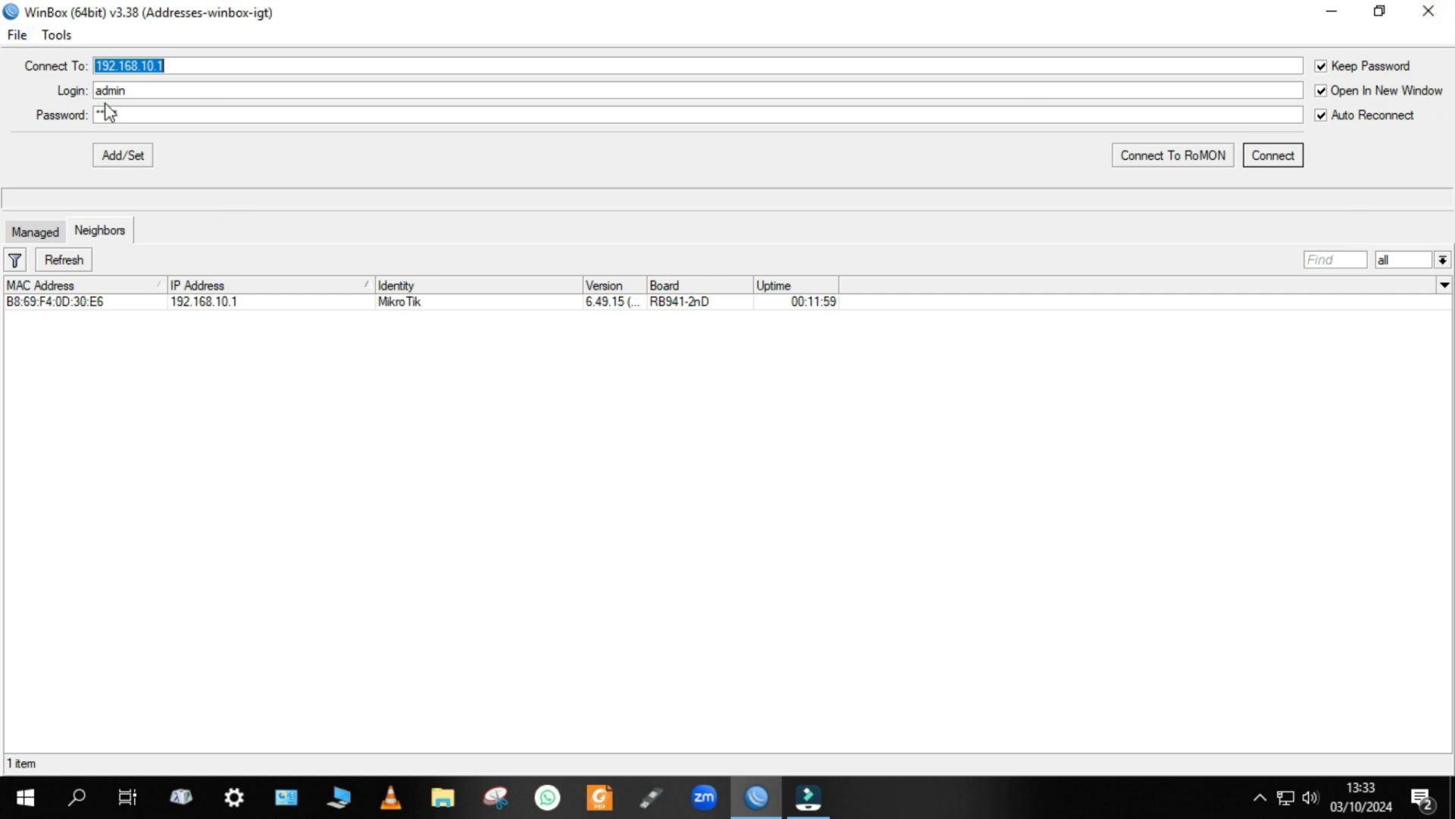
Connect to the router at 192.168.10.1 as admin and close the IP Service List, MAC Server, Mesh and Wireless Tables windows.
{"action": "left_click", "coordinate": [1262, 169]}
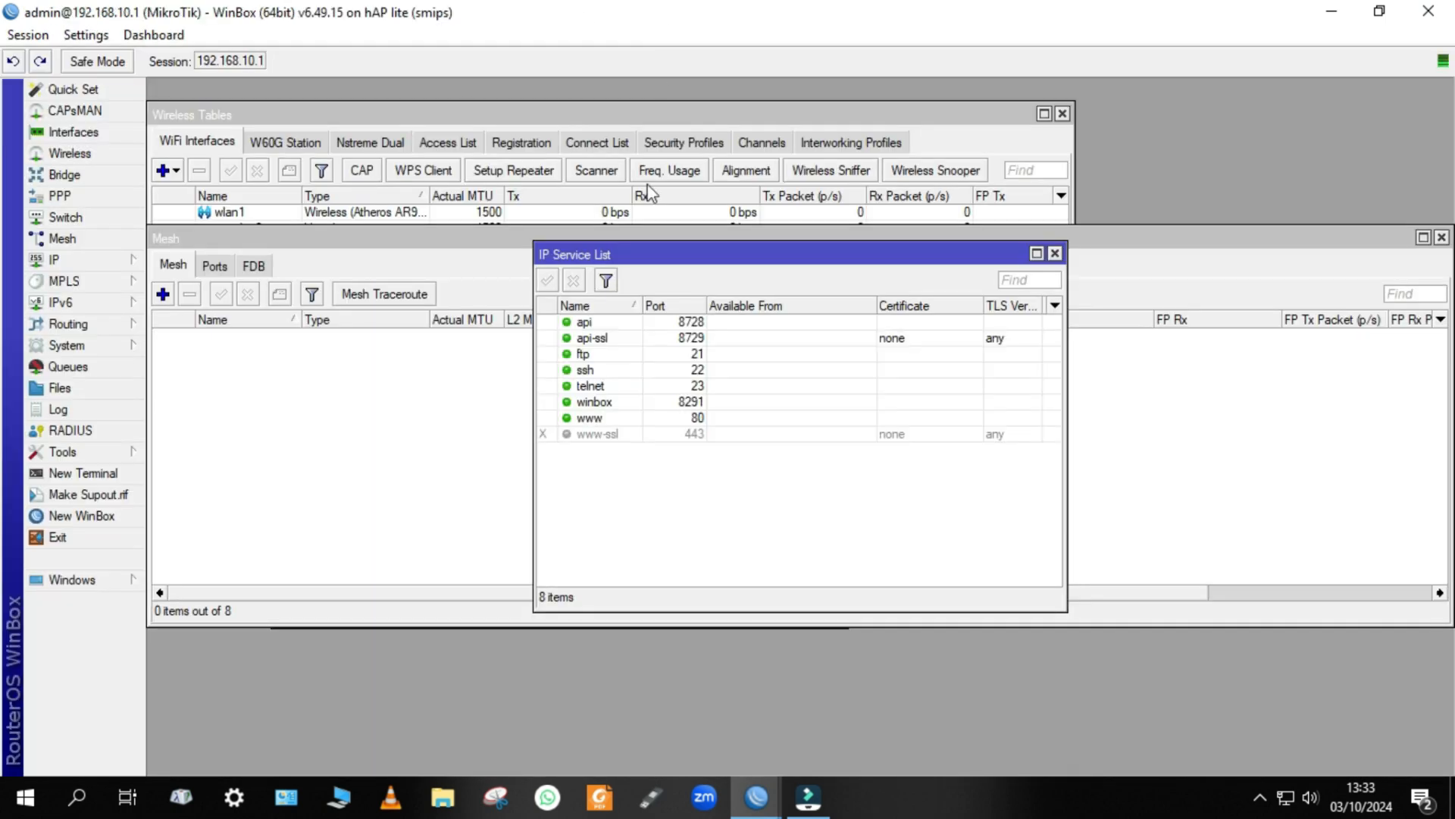
{"action": "left_click", "coordinate": [1055, 253]}
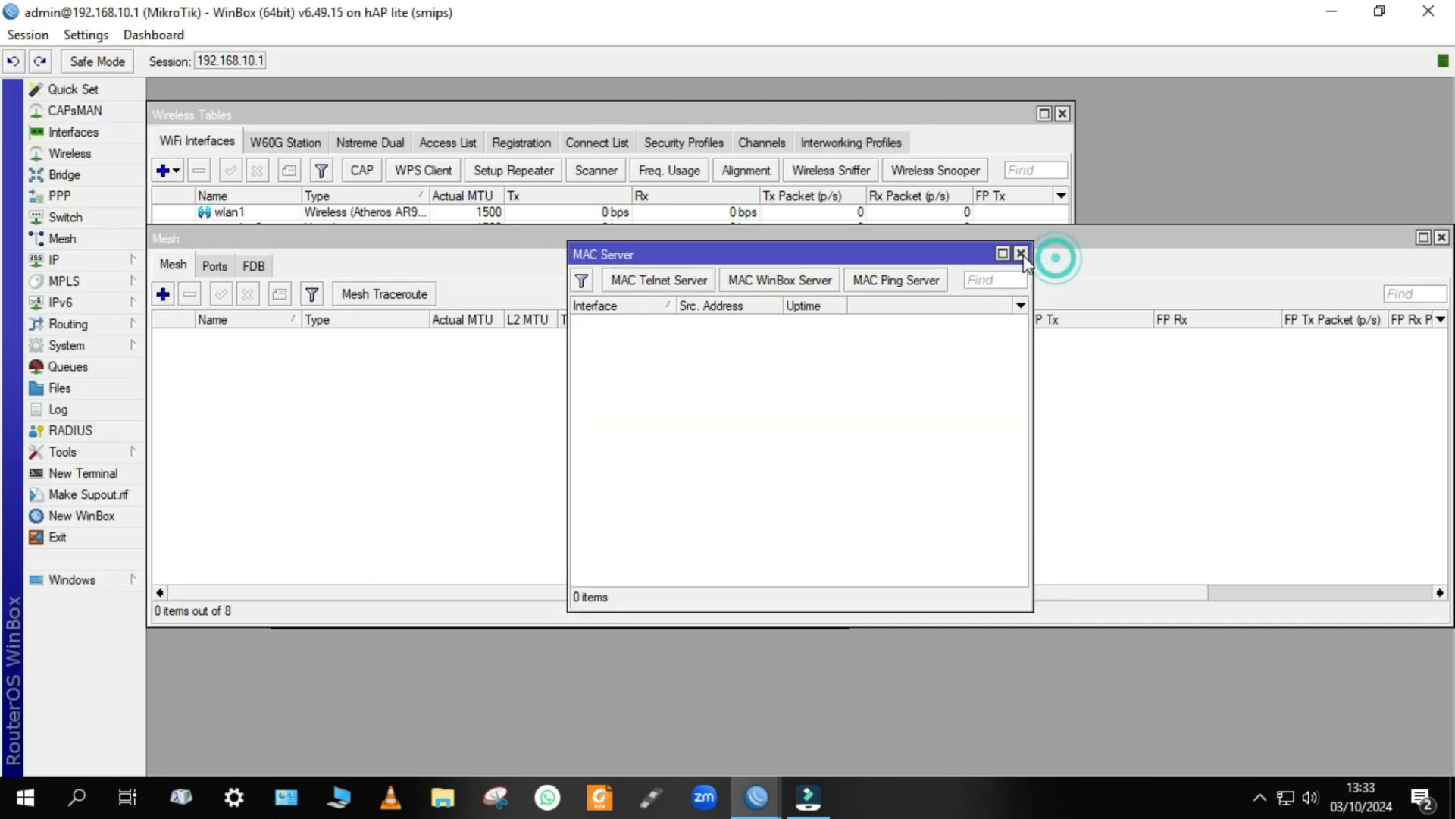
{"action": "left_click", "coordinate": [1020, 254]}
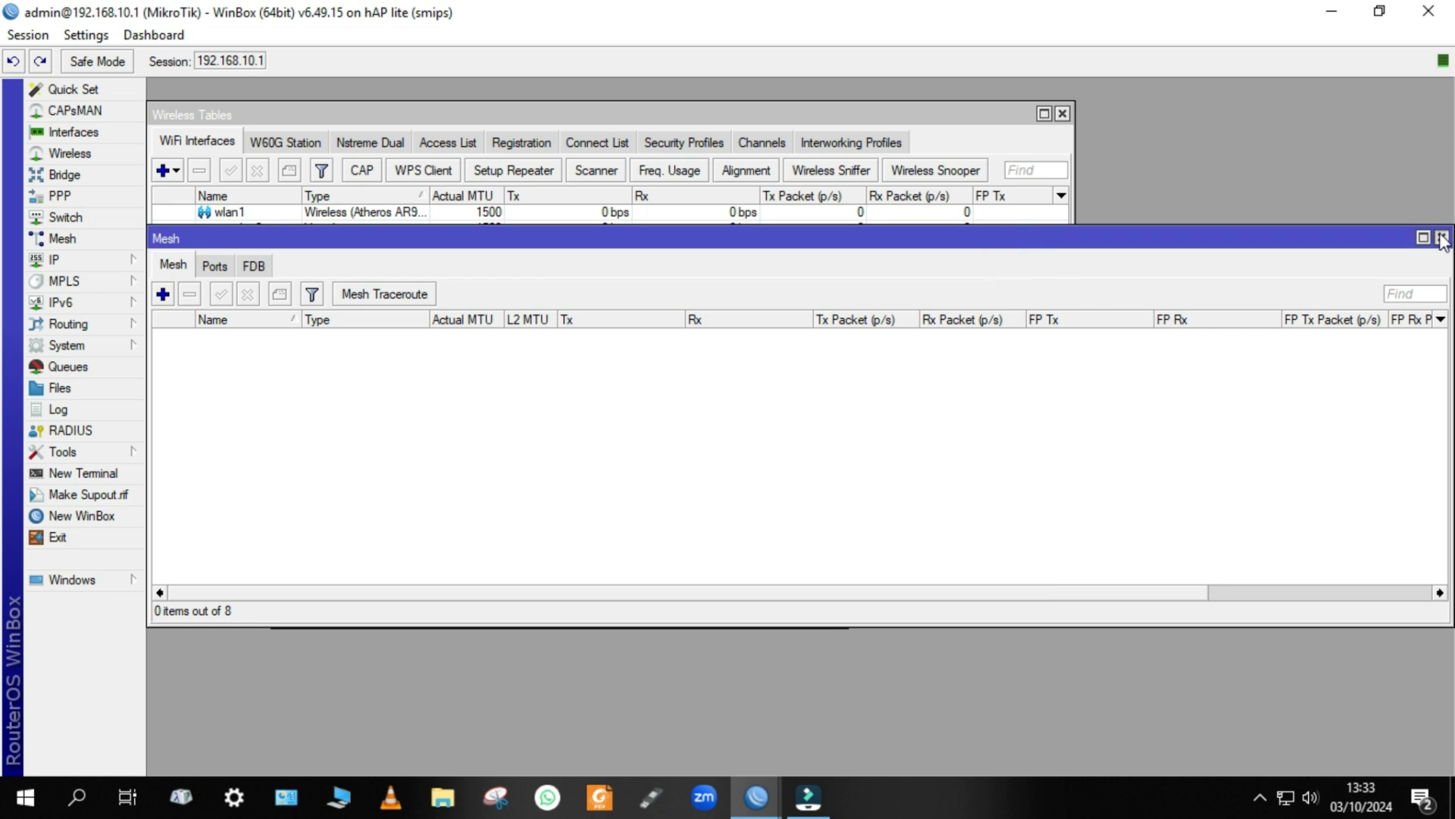
{"action": "left_click", "coordinate": [1441, 237]}
{"action": "left_click", "coordinate": [835, 270]}
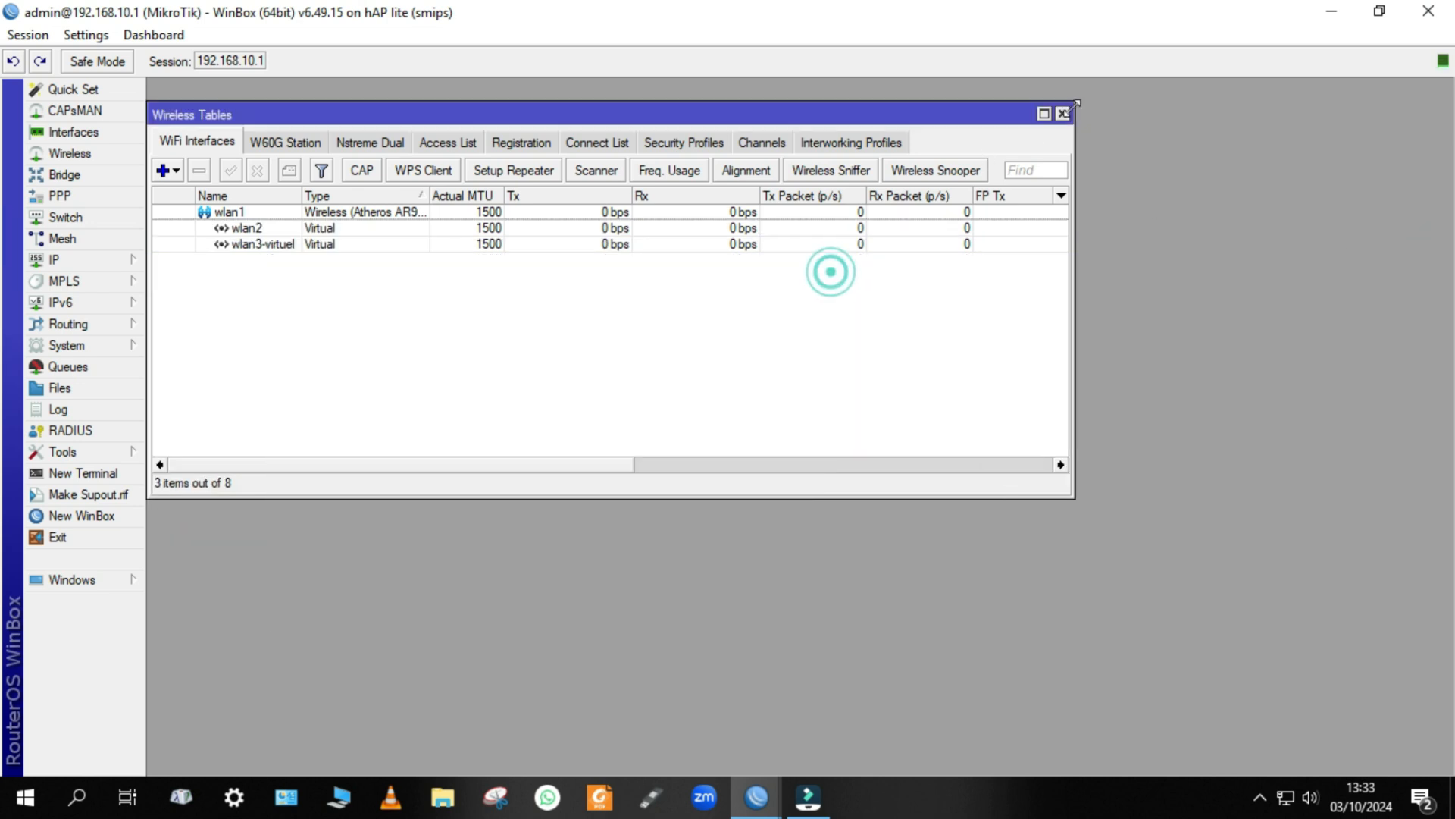
{"action": "left_click", "coordinate": [1062, 114]}
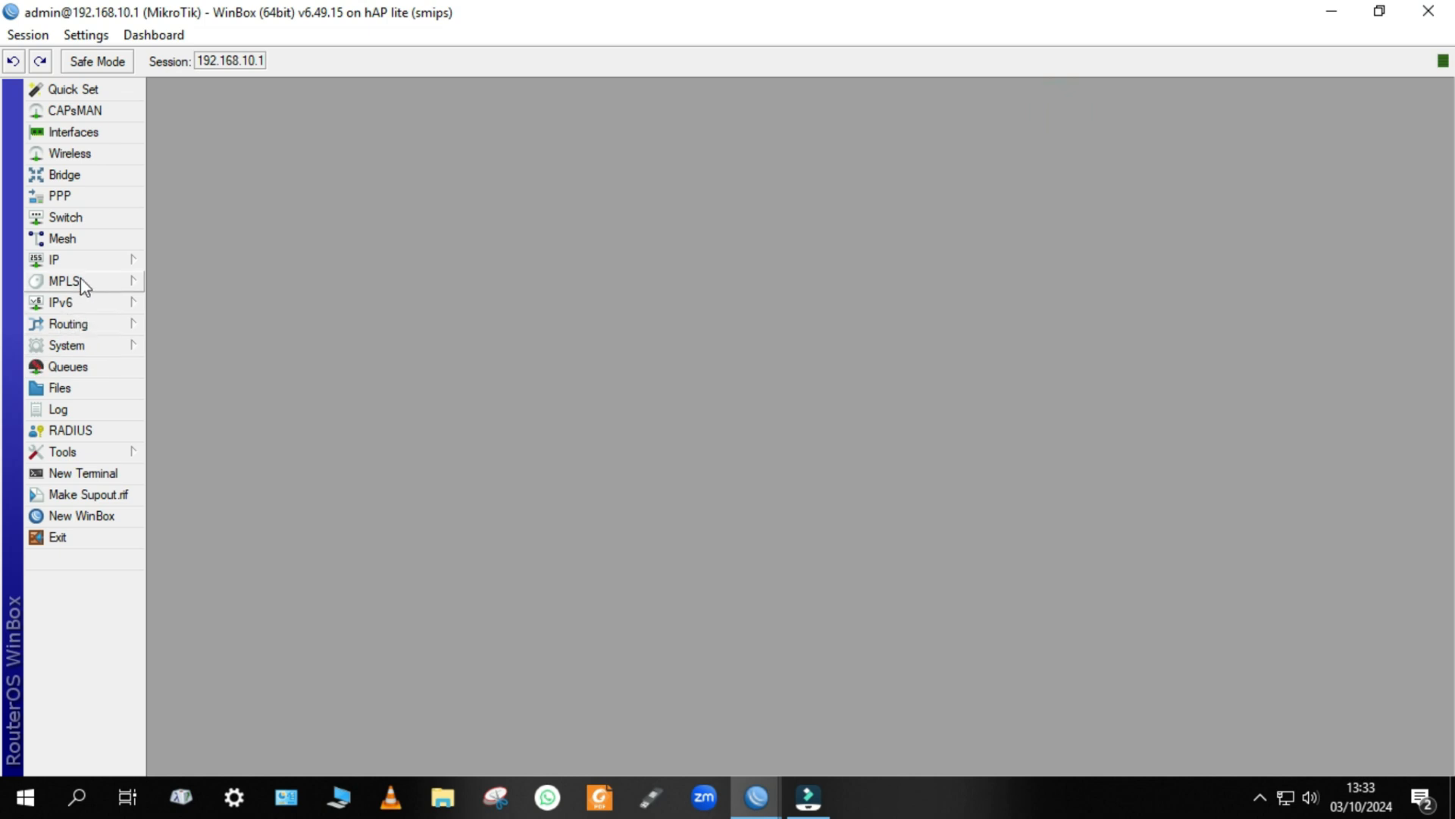
Examine the router's user list, checking the groups and allowed addresses, and select the full-group user restricted to 192.168.10.10.
{"action": "left_click", "coordinate": [66, 345]}
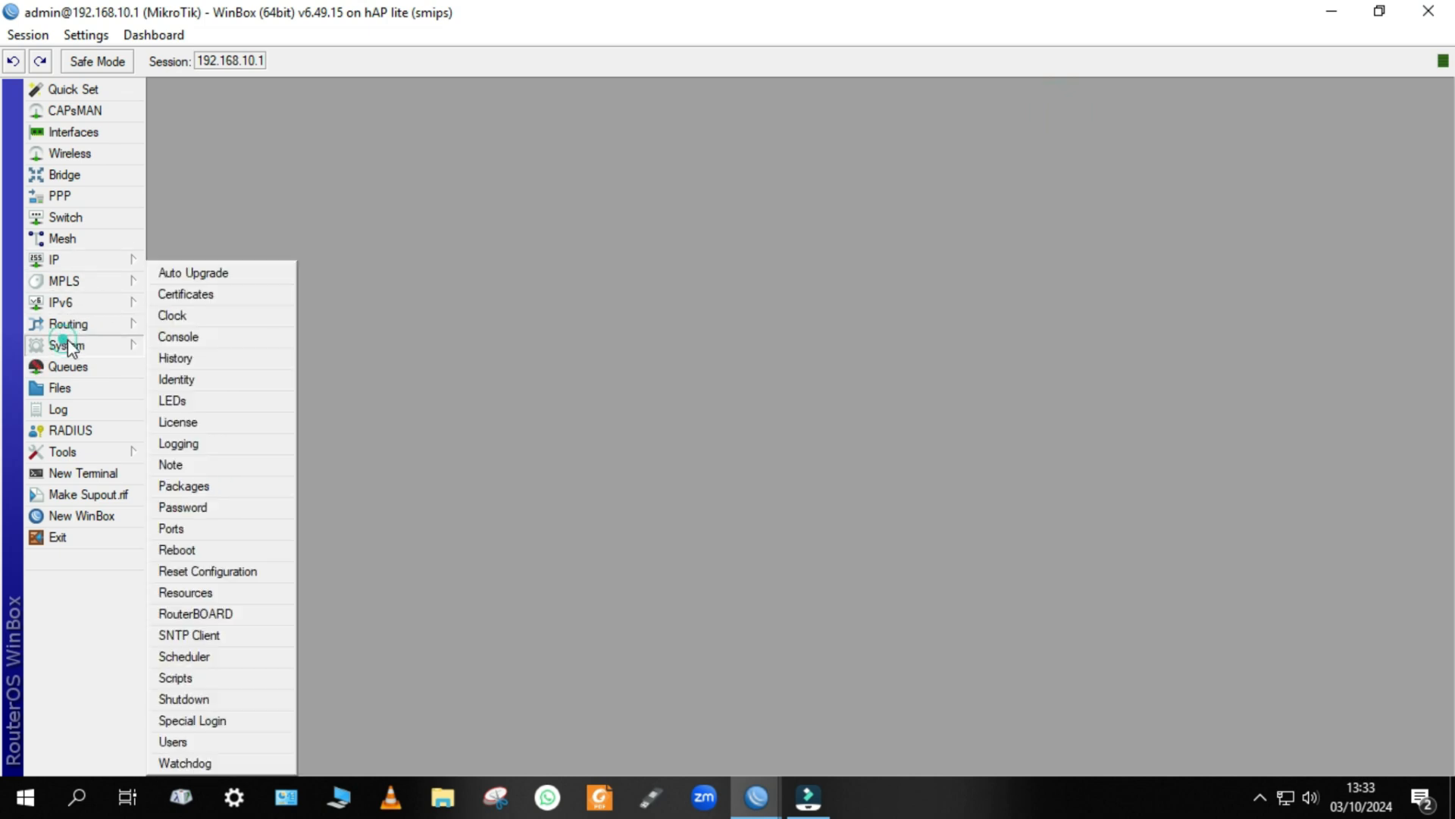
{"action": "left_click", "coordinate": [203, 745]}
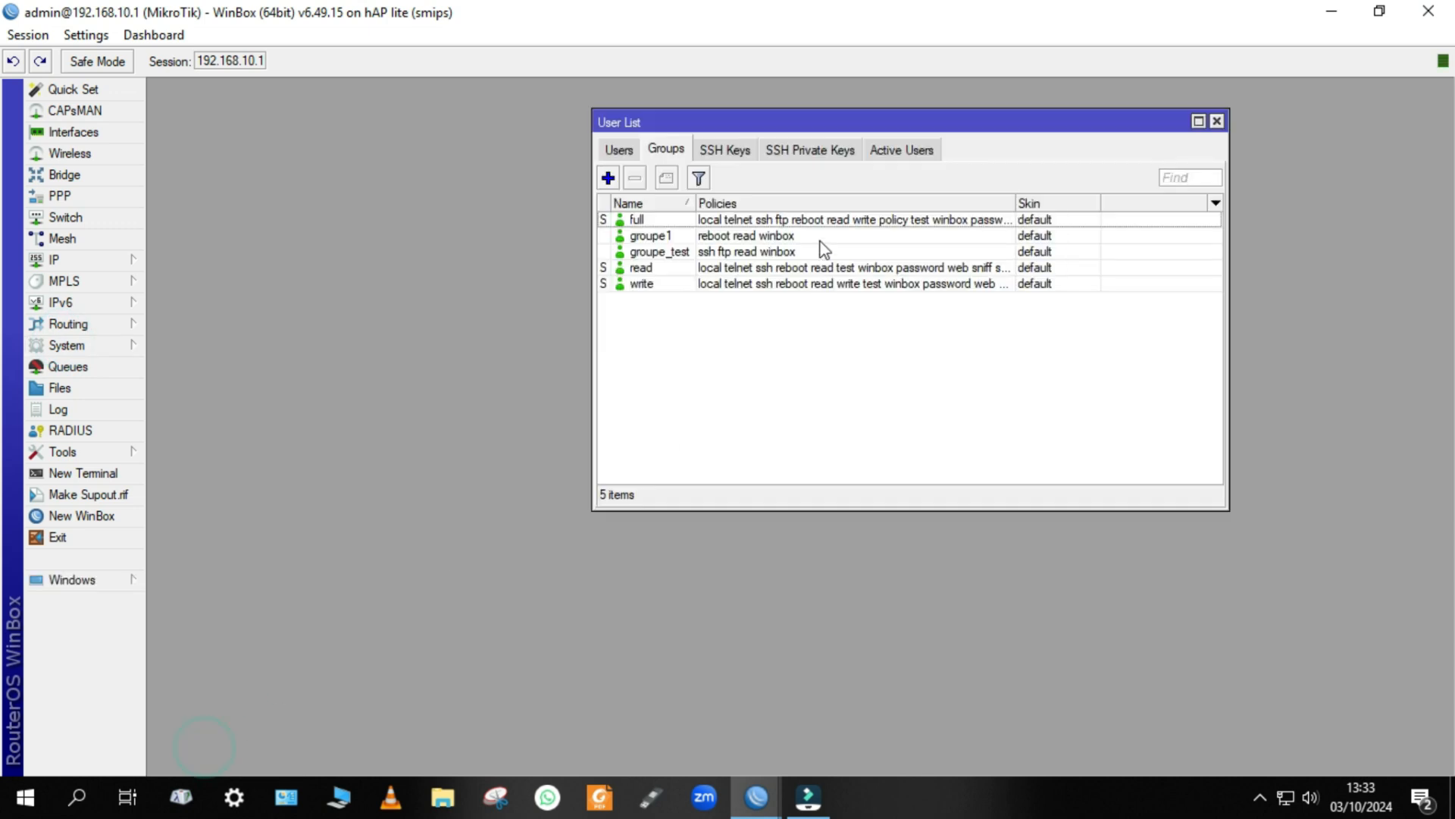
{"action": "left_click", "coordinate": [618, 150]}
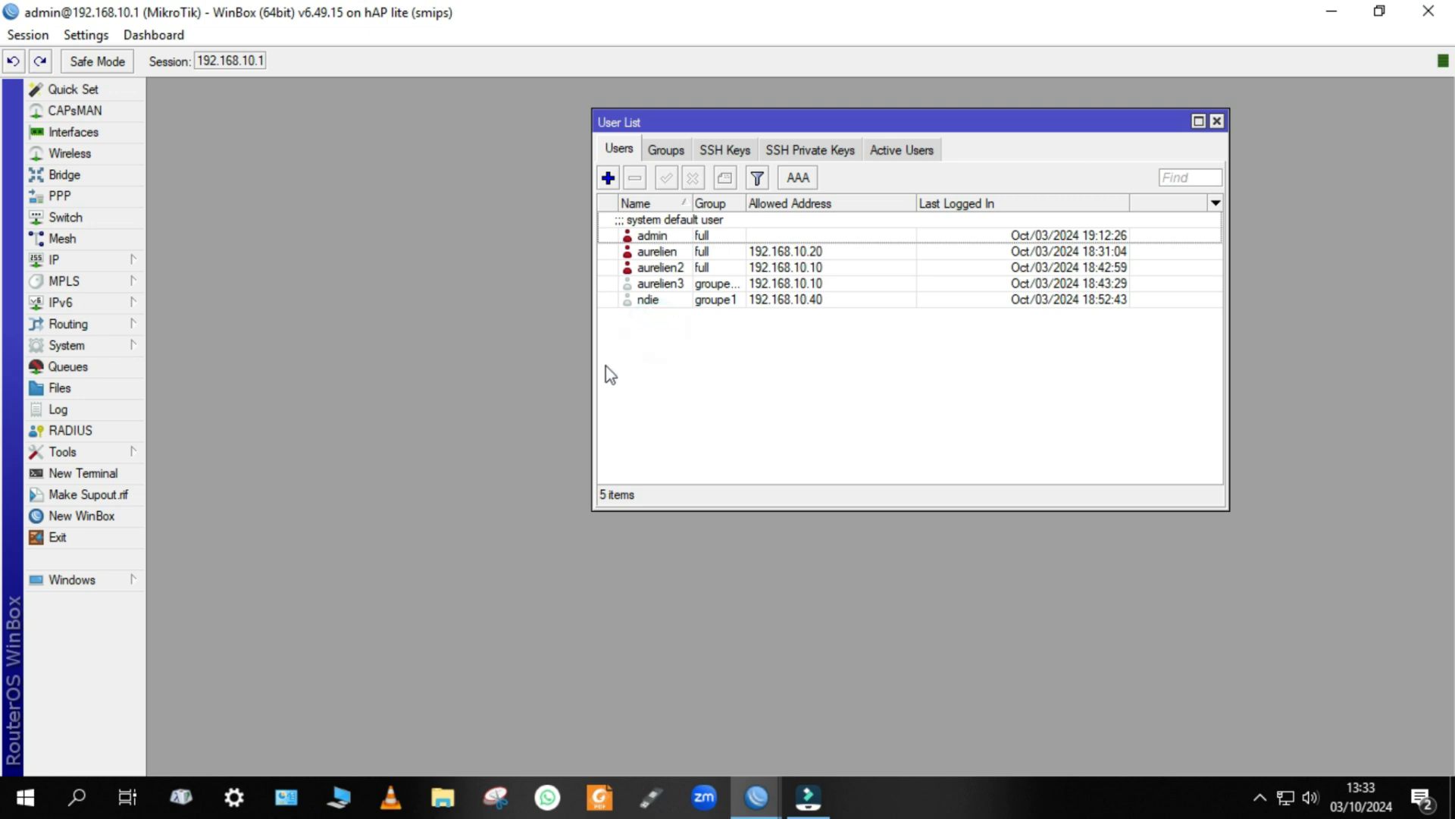
{"action": "left_click", "coordinate": [1217, 123]}
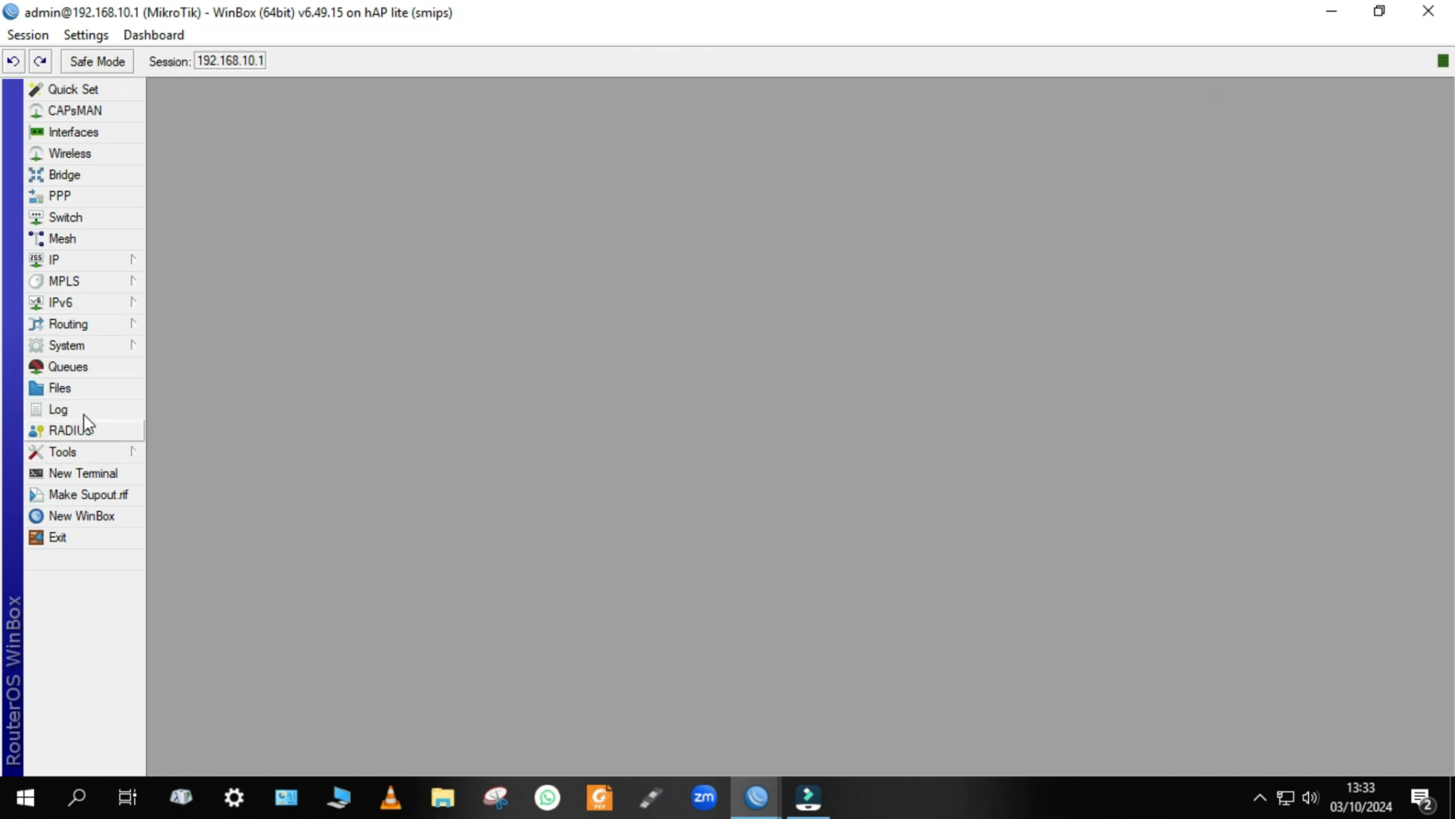
{"action": "left_click", "coordinate": [86, 348]}
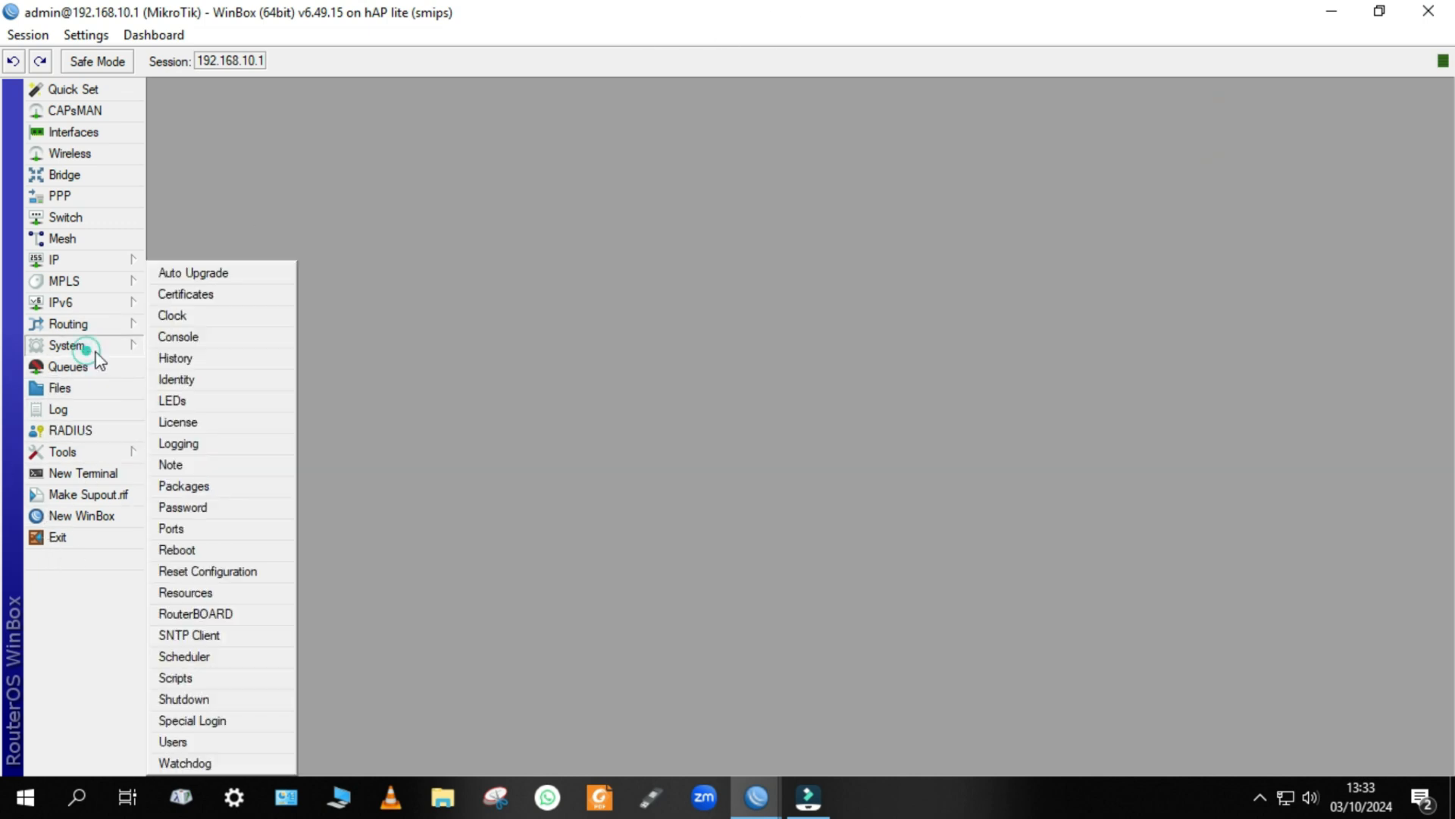
{"action": "left_click", "coordinate": [220, 741]}
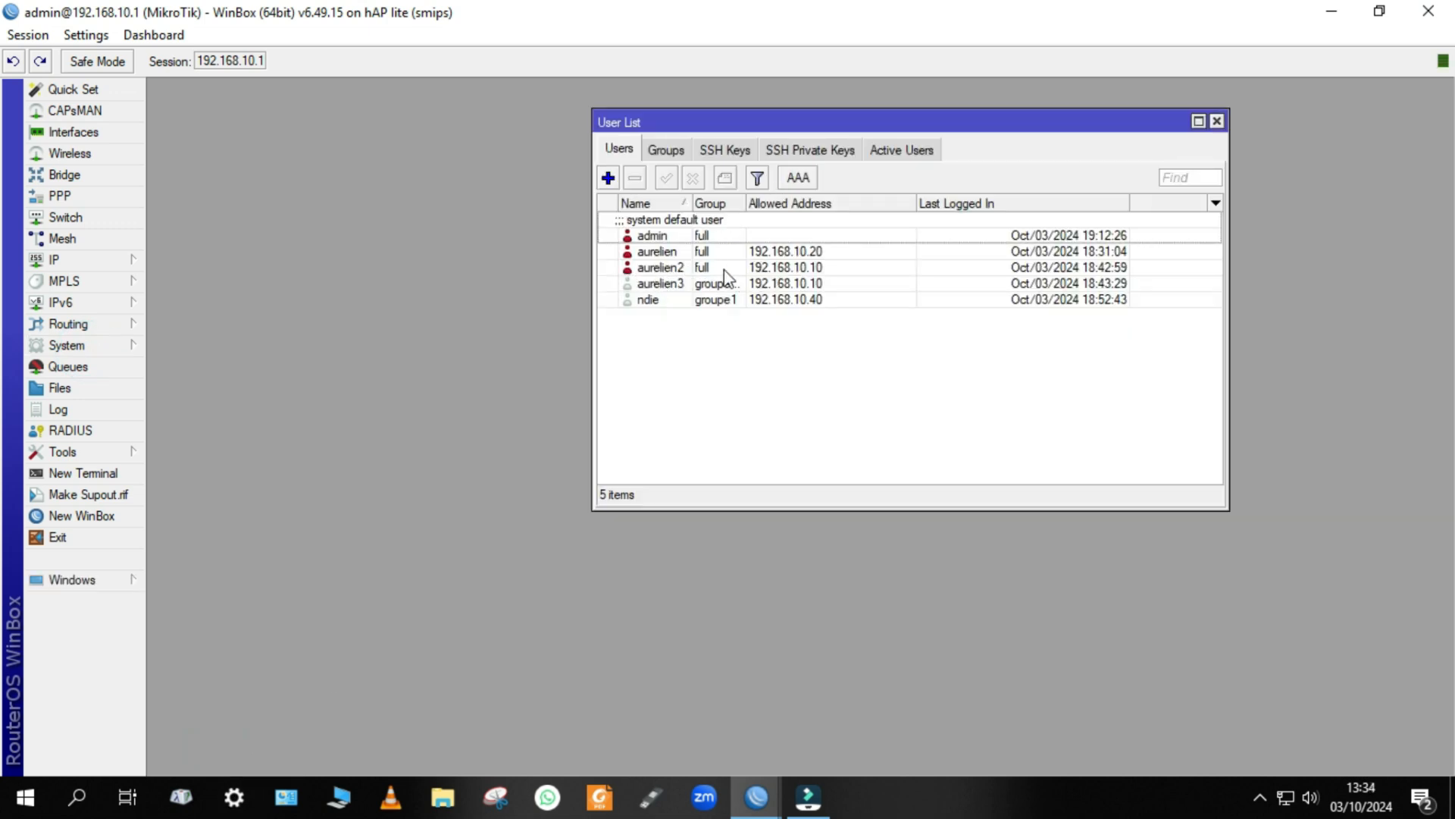
{"action": "left_click", "coordinate": [808, 269]}
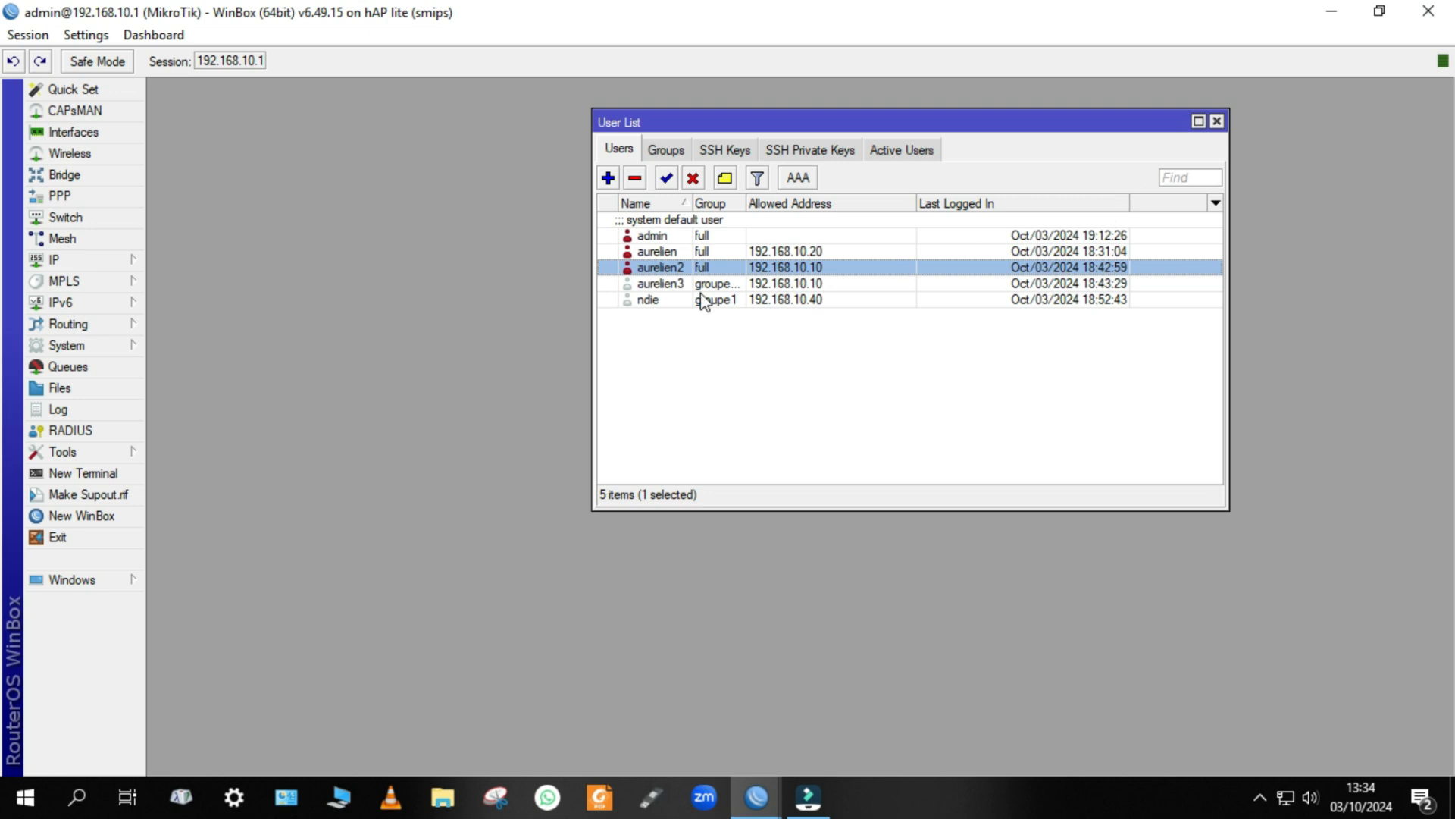
Leave the admin session and enter the login name and password of the full-group user restricted to 192.168.10.10.
{"action": "left_click", "coordinate": [1333, 12]}
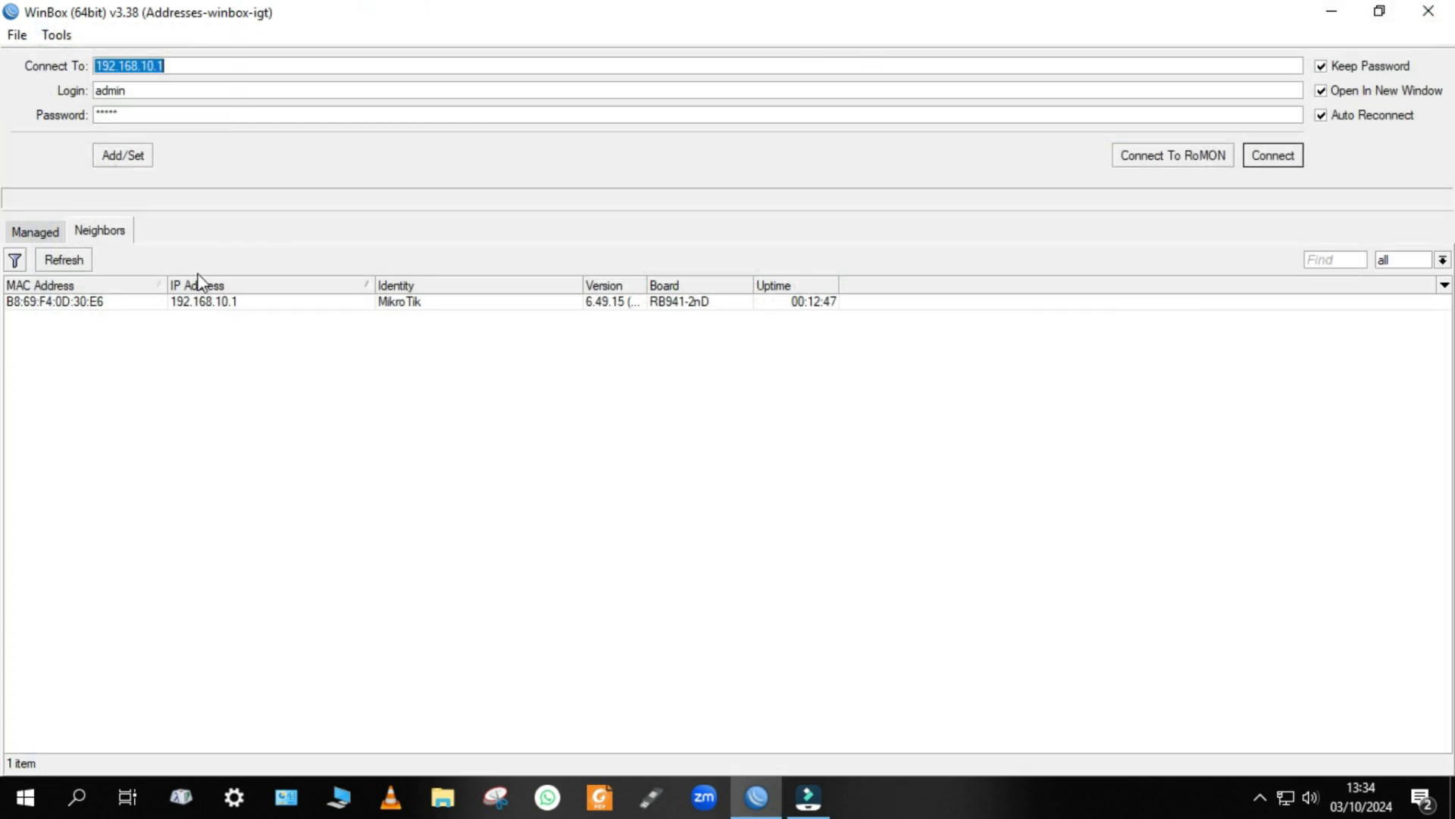
{"action": "left_click", "coordinate": [147, 97]}
{"action": "key", "text": "BackSpace"}
{"action": "key", "text": "BackSpace"}
{"action": "key", "text": "BackSpace"}
{"action": "key", "text": "BackSpace"}
{"action": "key", "text": "Tab"}
{"action": "key", "text": "BackSpace"}
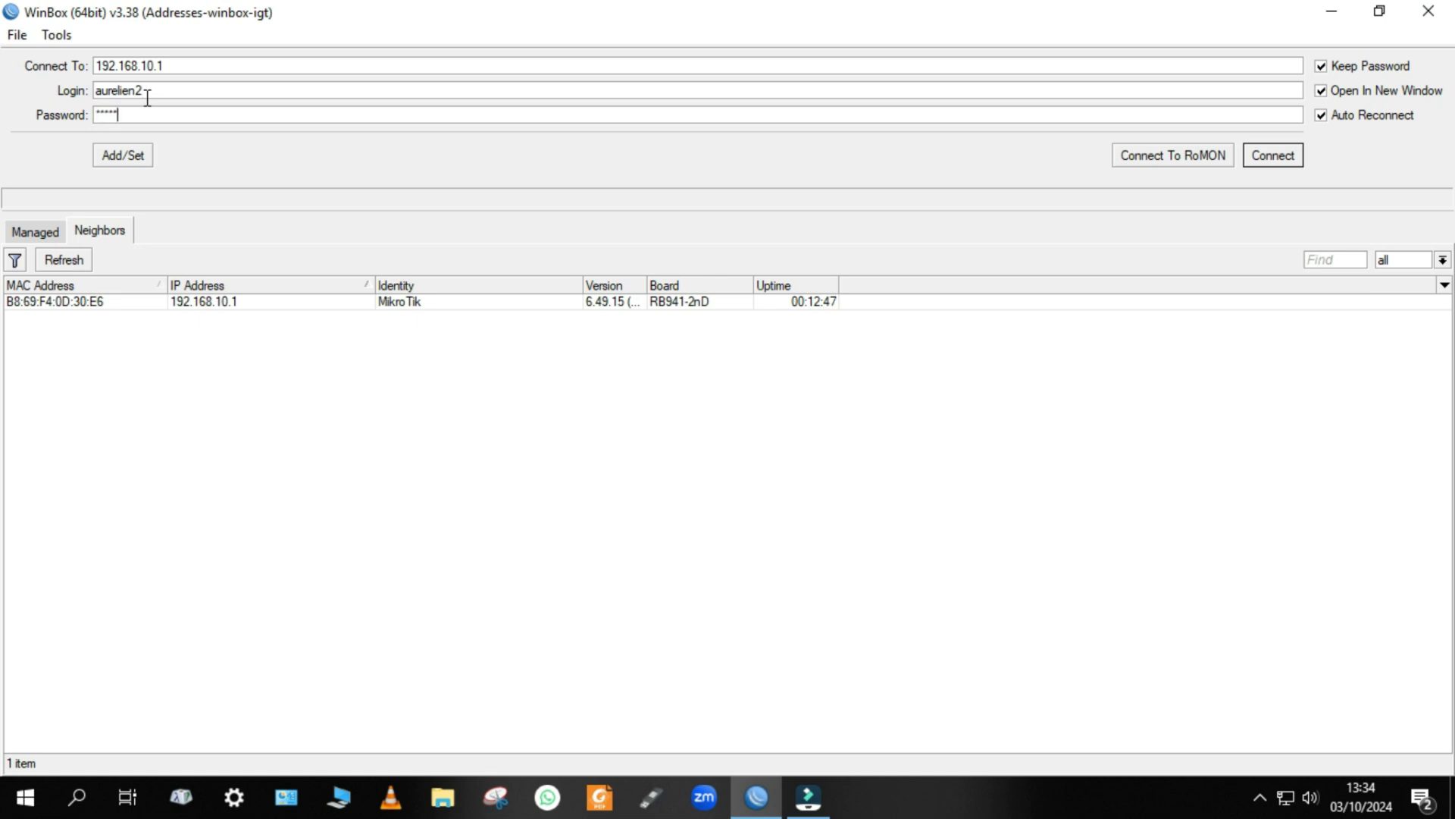
{"action": "left_click", "coordinate": [170, 64]}
Check the computer's own IP address by running ipconfig in a Command Prompt, and minimize that window.
{"action": "key", "text": "super+r"}
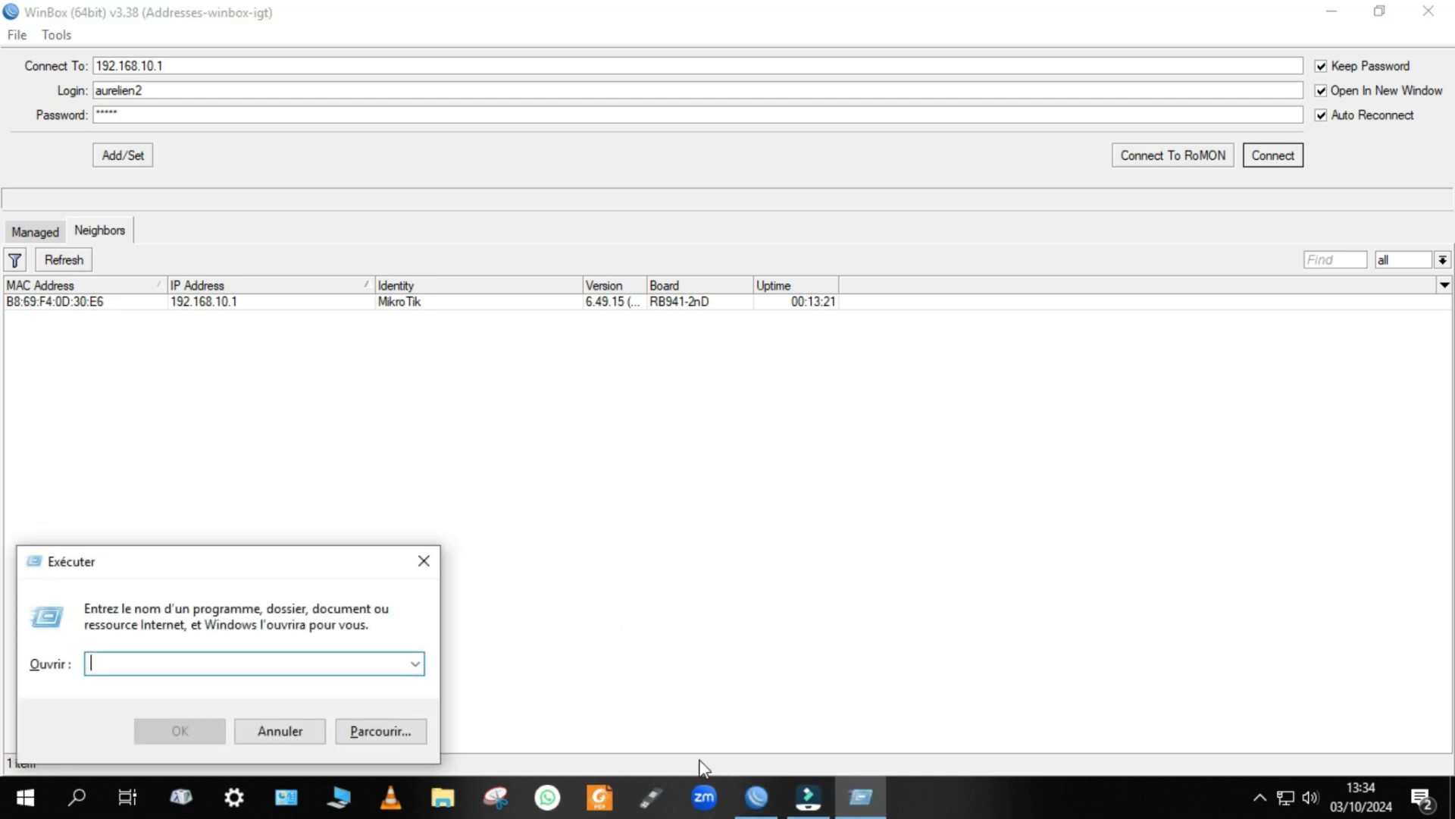
{"action": "type", "text": "cmd"}
{"action": "key", "text": "Return"}
{"action": "type", "text": "i"}
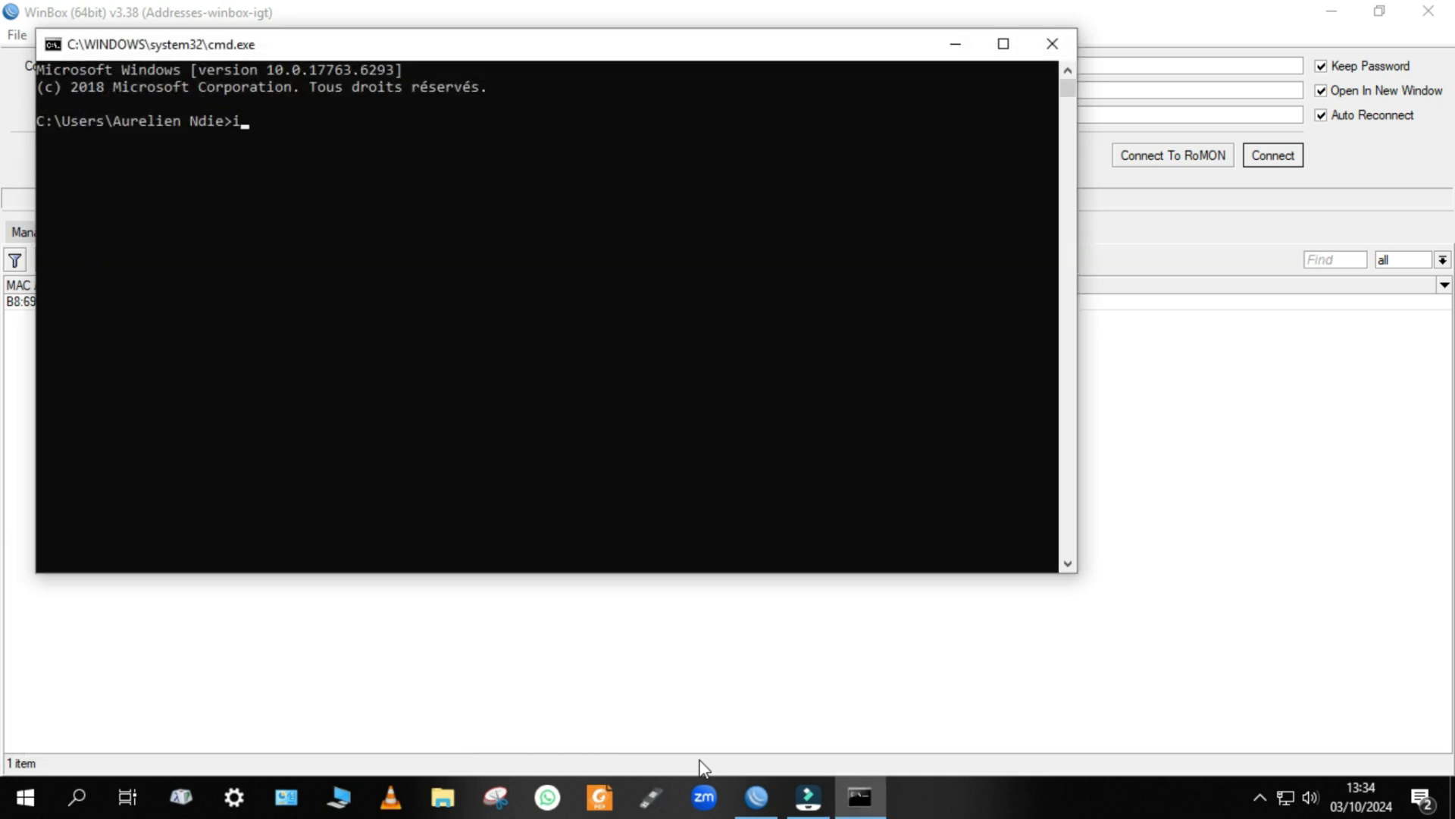
{"action": "type", "text": "pconfig"}
{"action": "key", "text": "Return"}
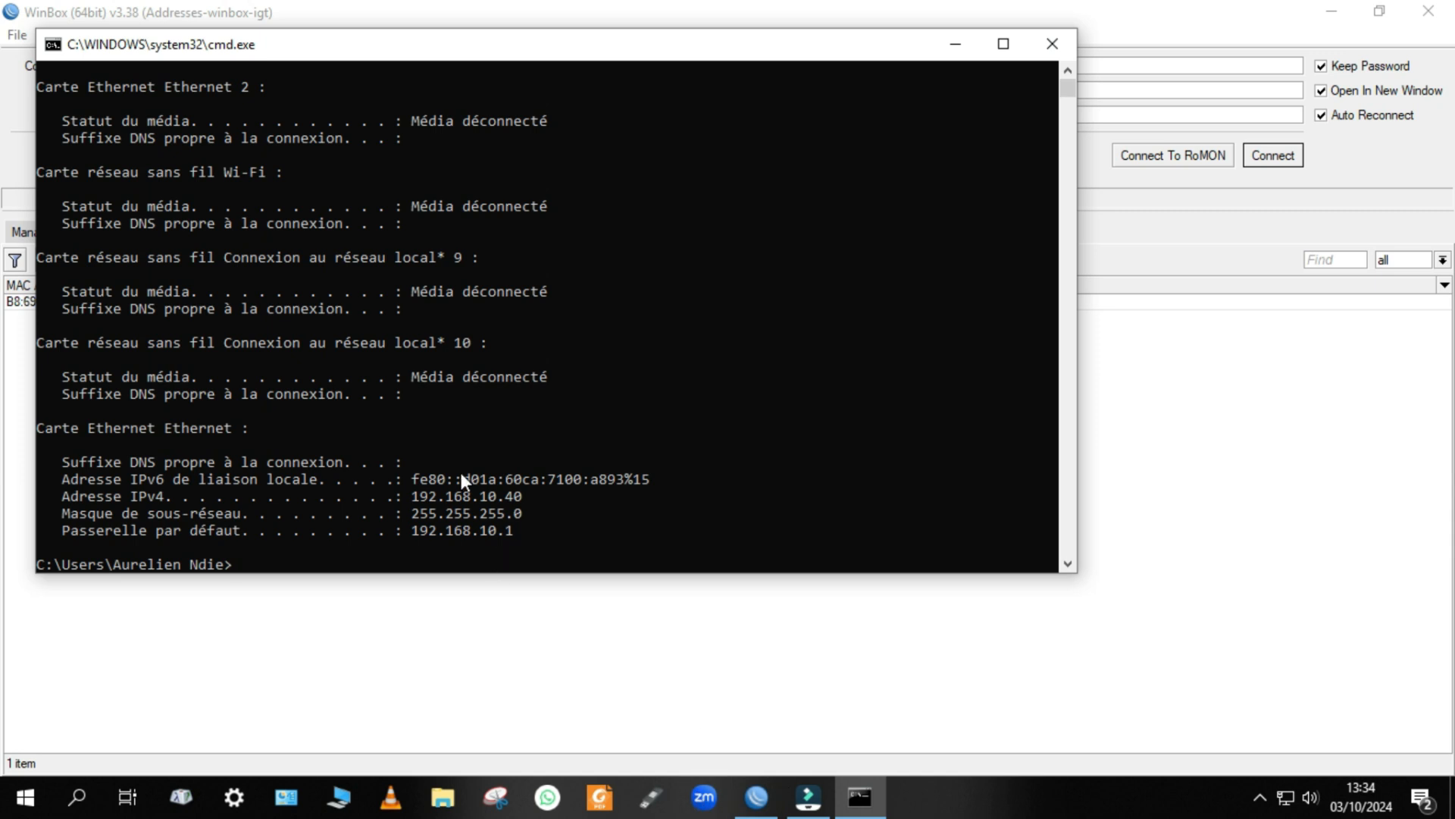
{"action": "left_click", "coordinate": [955, 43]}
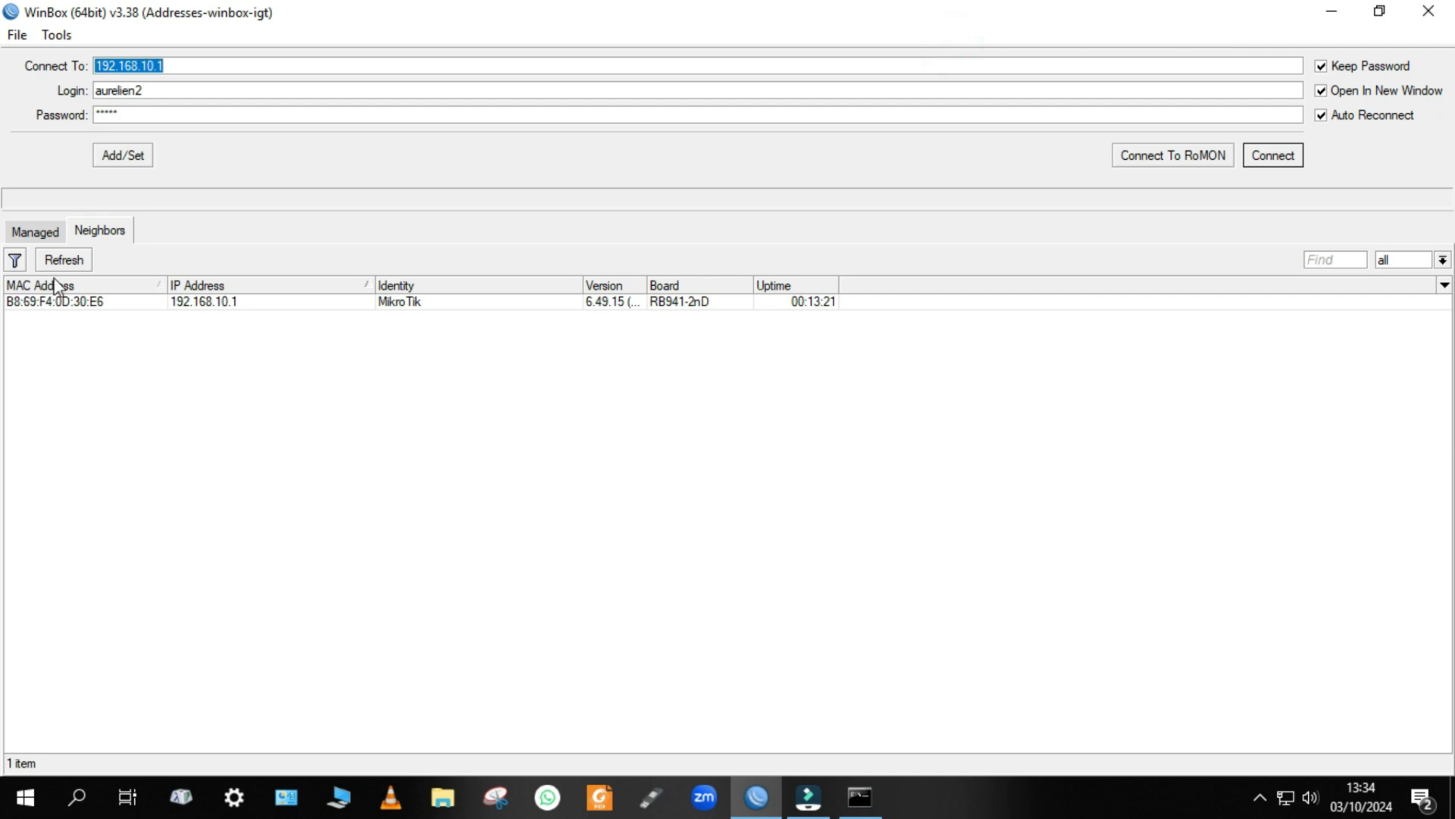
Try to connect to the router at 192.168.10.1 with the address-restricted user.
{"action": "left_click", "coordinate": [1272, 159]}
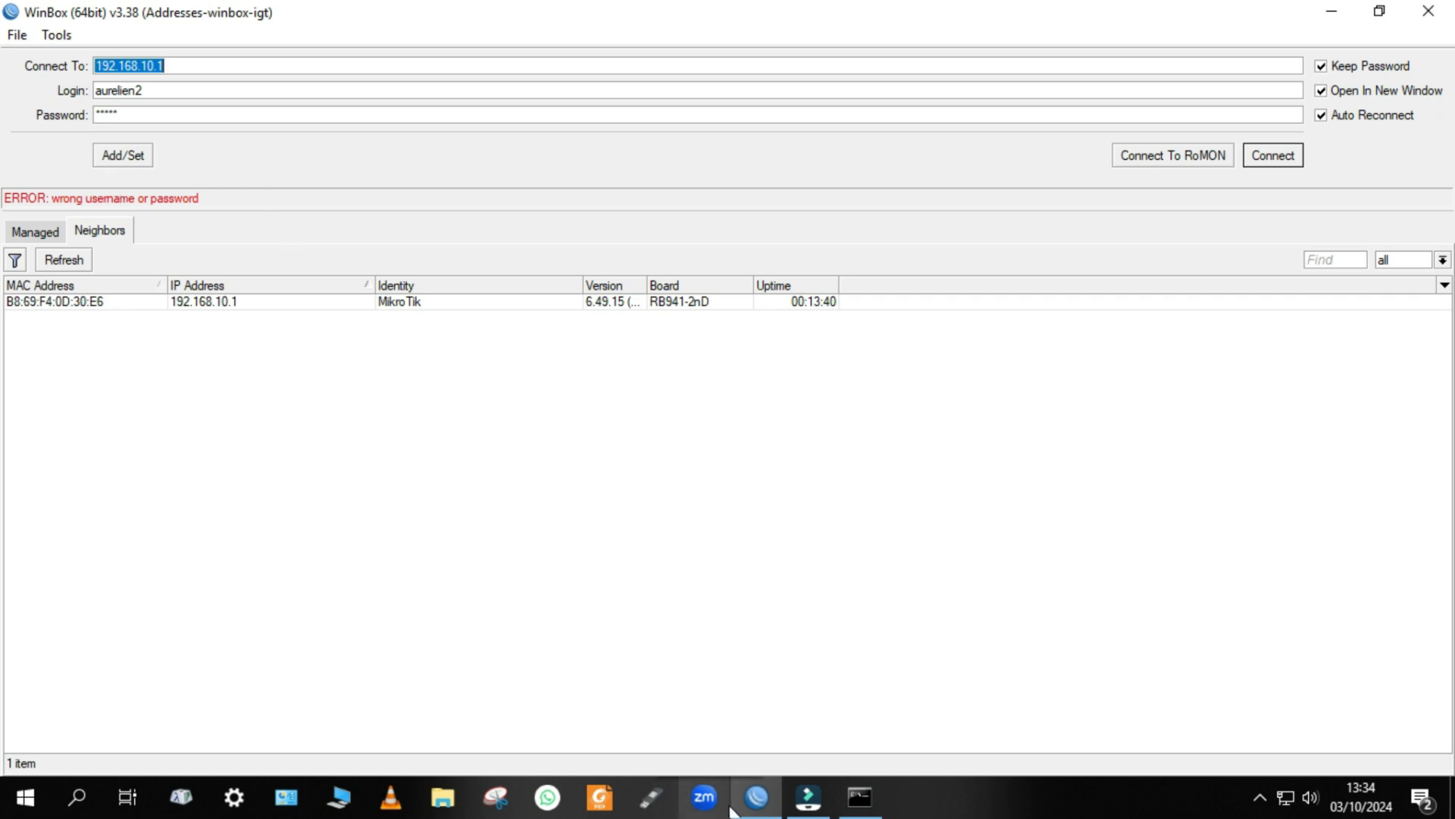
{"action": "left_click", "coordinate": [470, 447]}
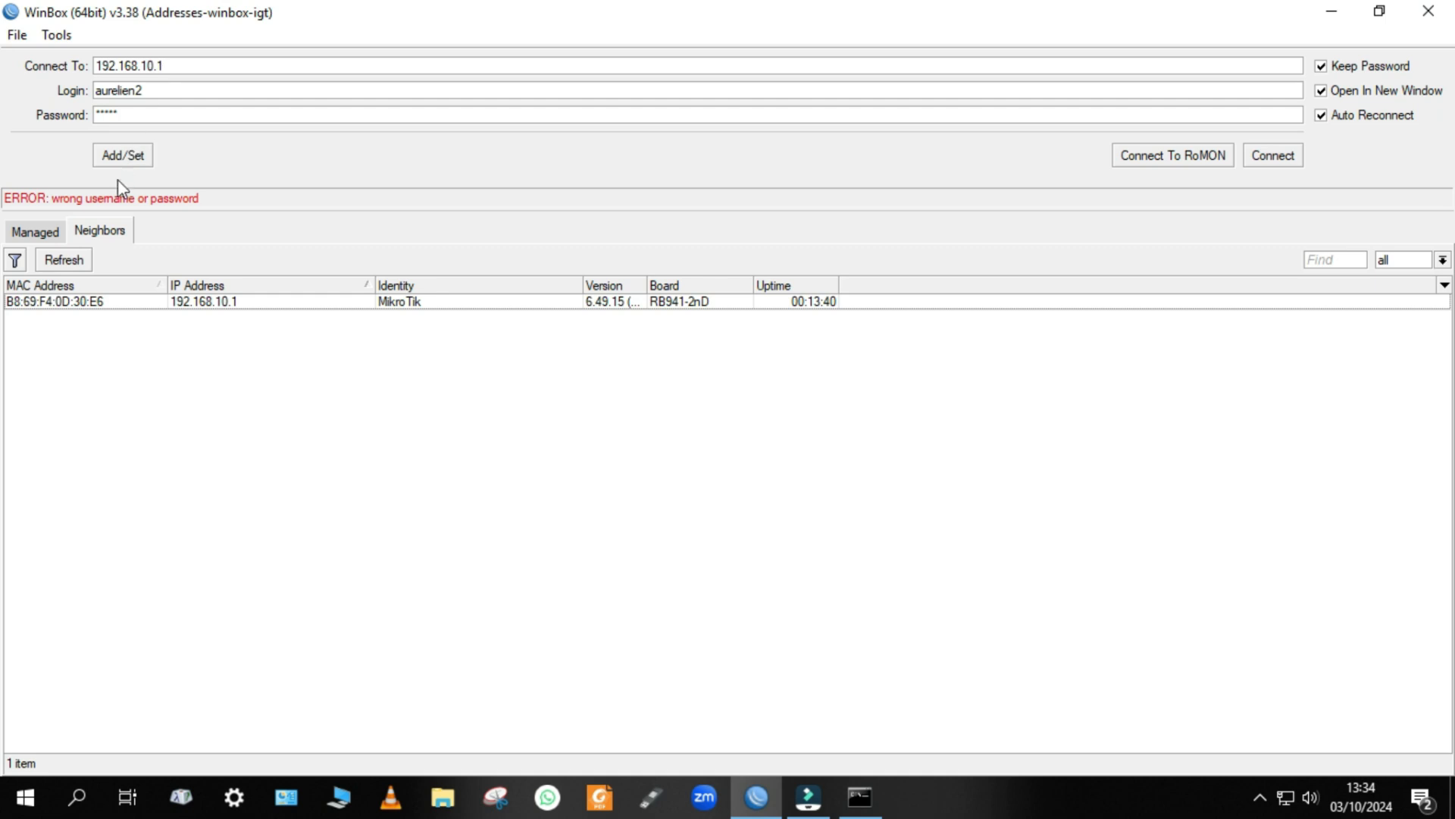
Connect to the router through its MAC address B8:69:F4:0D:30:E6 with the same restricted user and maximize the session window.
{"action": "left_click", "coordinate": [67, 301]}
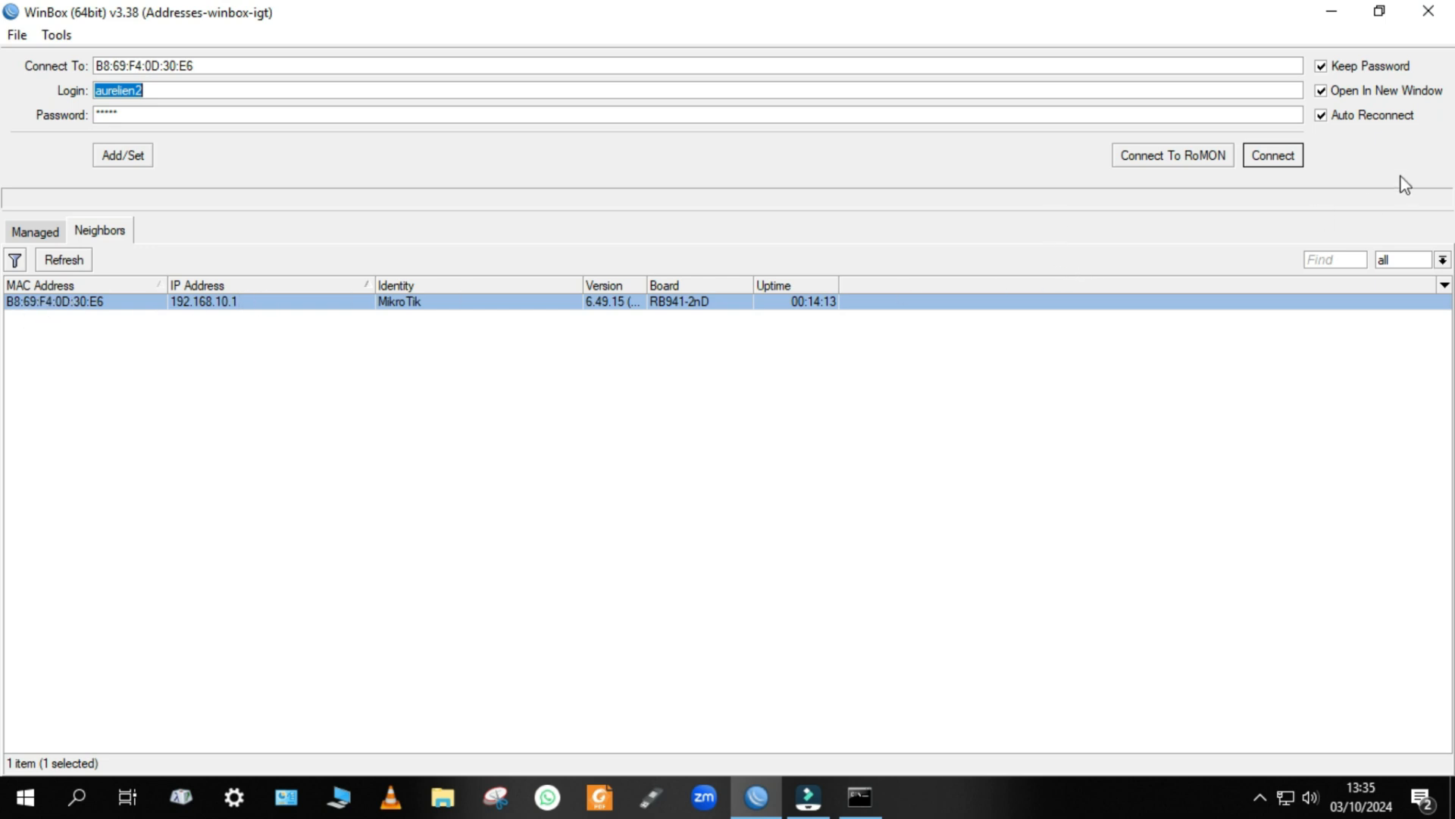
{"action": "left_click", "coordinate": [1292, 157]}
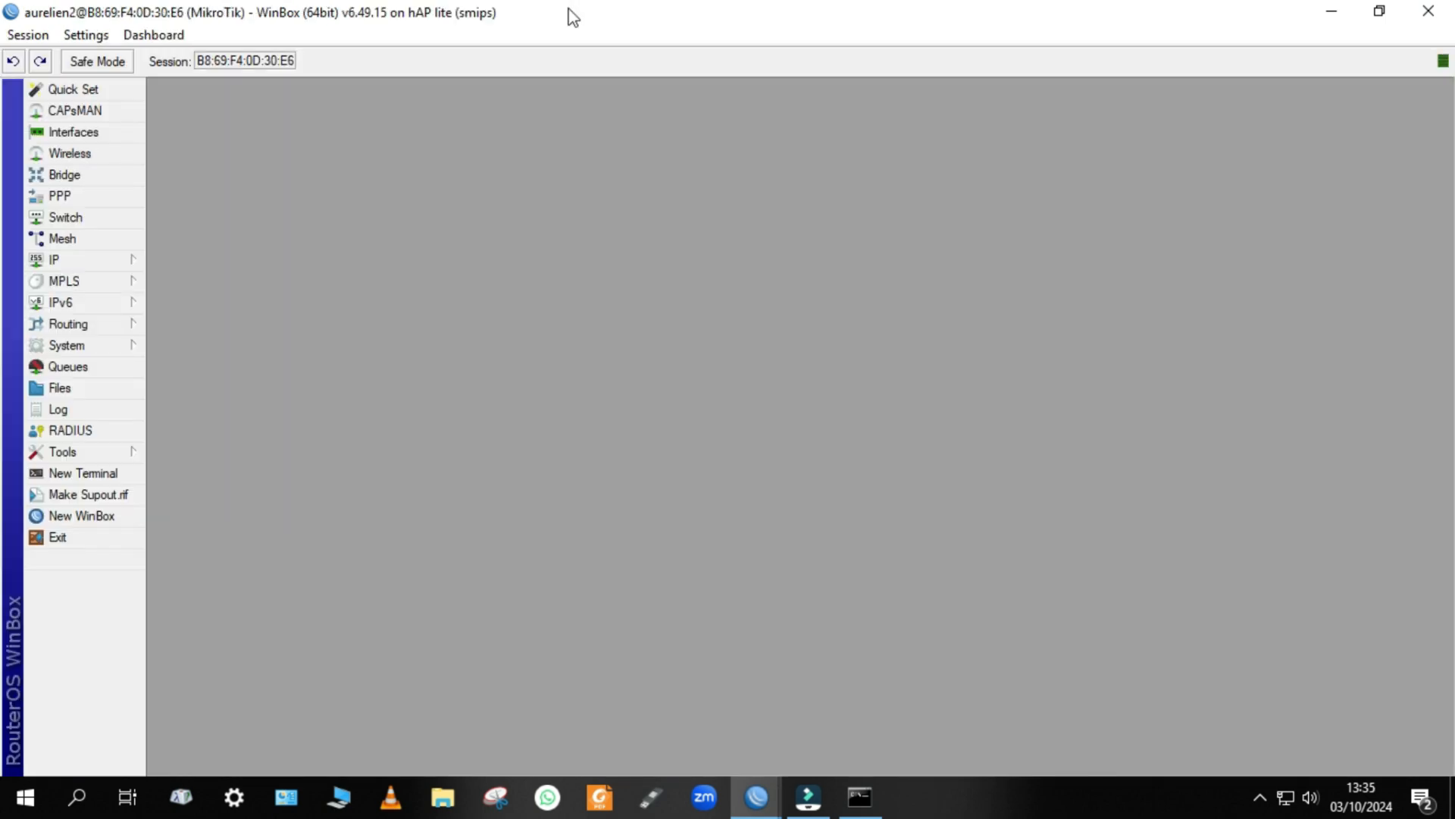
{"action": "mouse_move", "coordinate": [573, 17]}
{"action": "left_mouse_down"}
{"action": "mouse_move", "coordinate": [568, 110]}
{"action": "mouse_move", "coordinate": [578, 16]}
{"action": "left_mouse_up"}
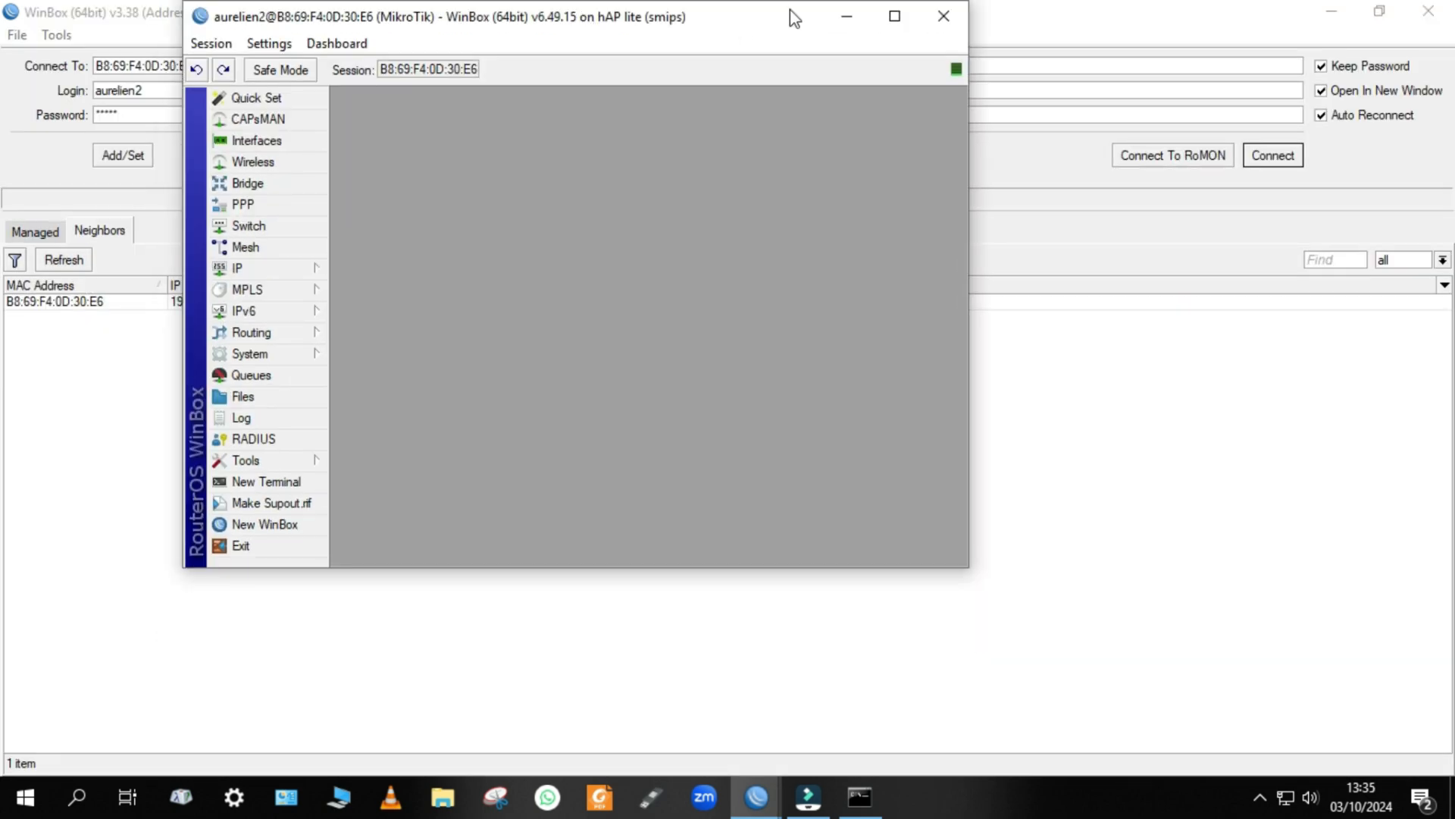
{"action": "left_click", "coordinate": [894, 16]}
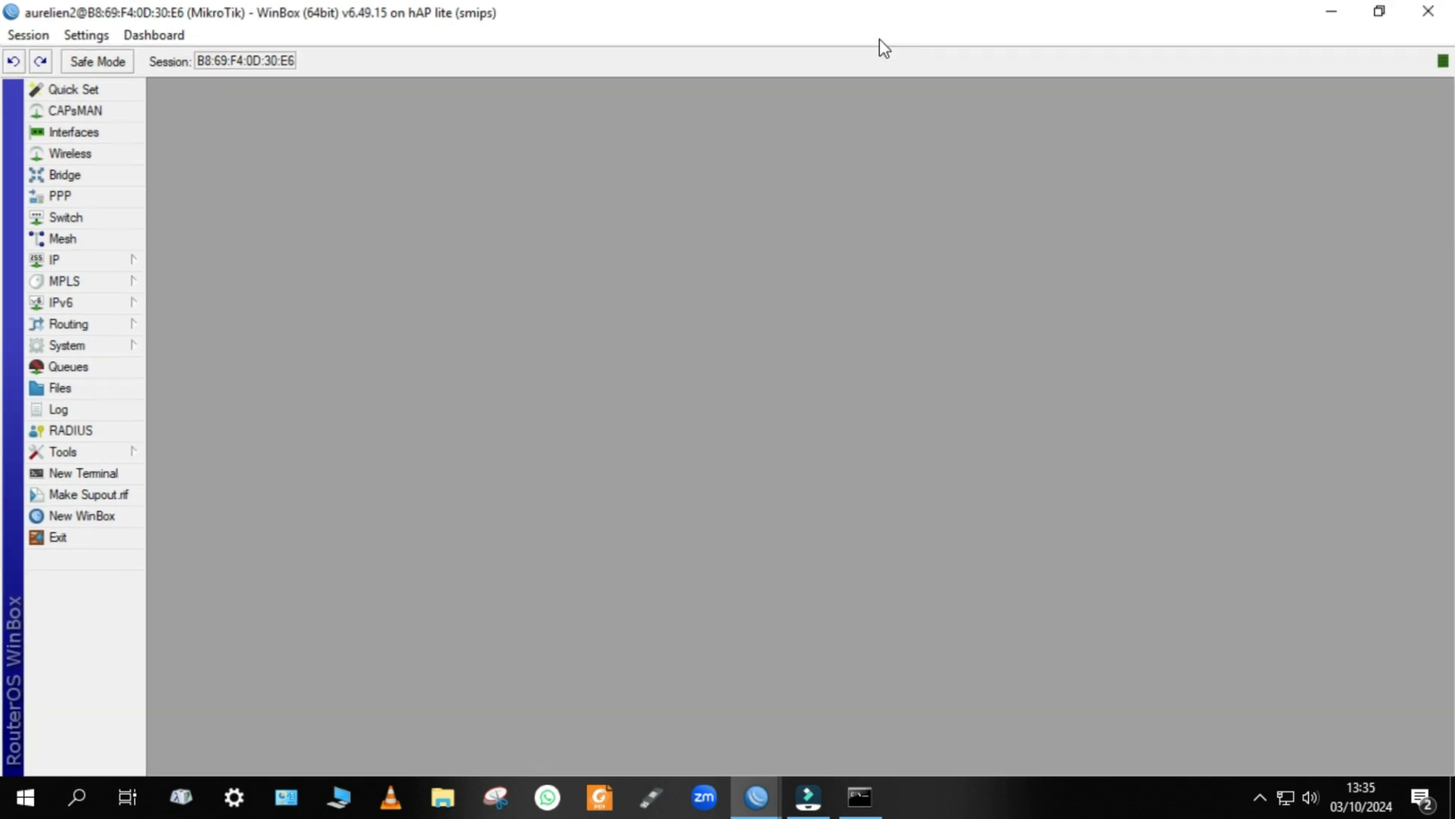
Review the user list's allowed addresses from the MAC-based session and close the list.
{"action": "left_click", "coordinate": [83, 345]}
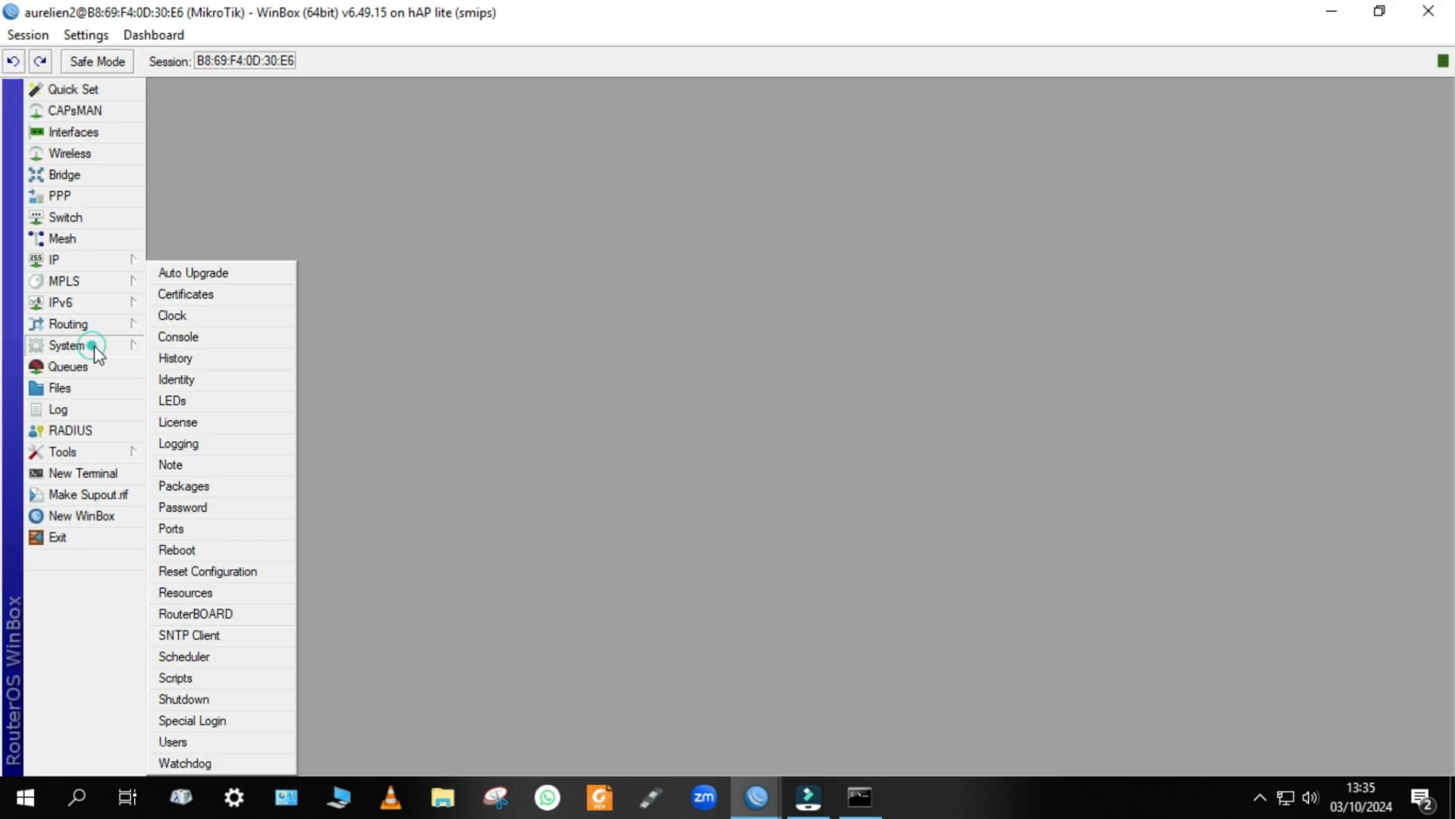
{"action": "left_click", "coordinate": [174, 741]}
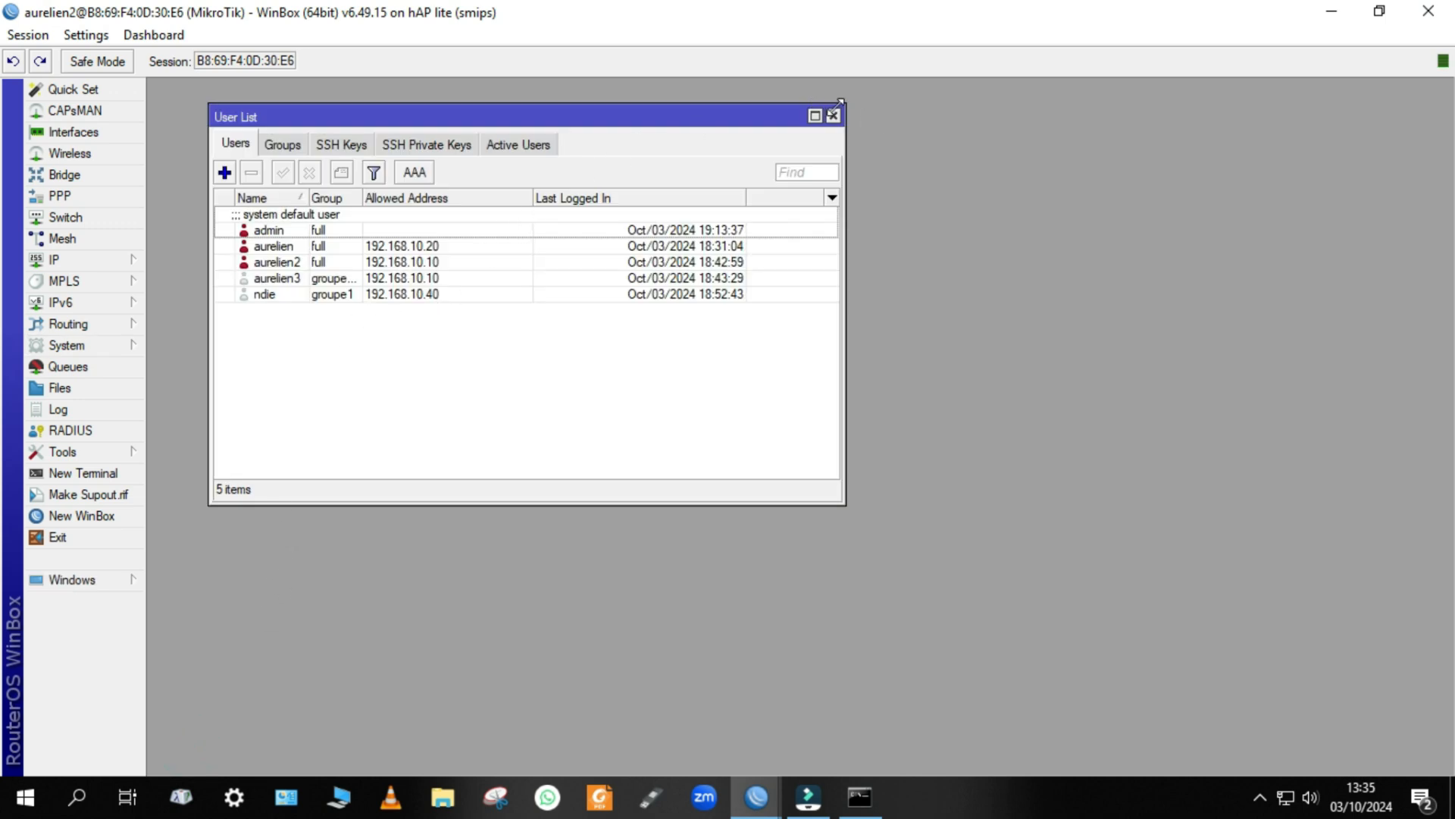
{"action": "left_click", "coordinate": [833, 115]}
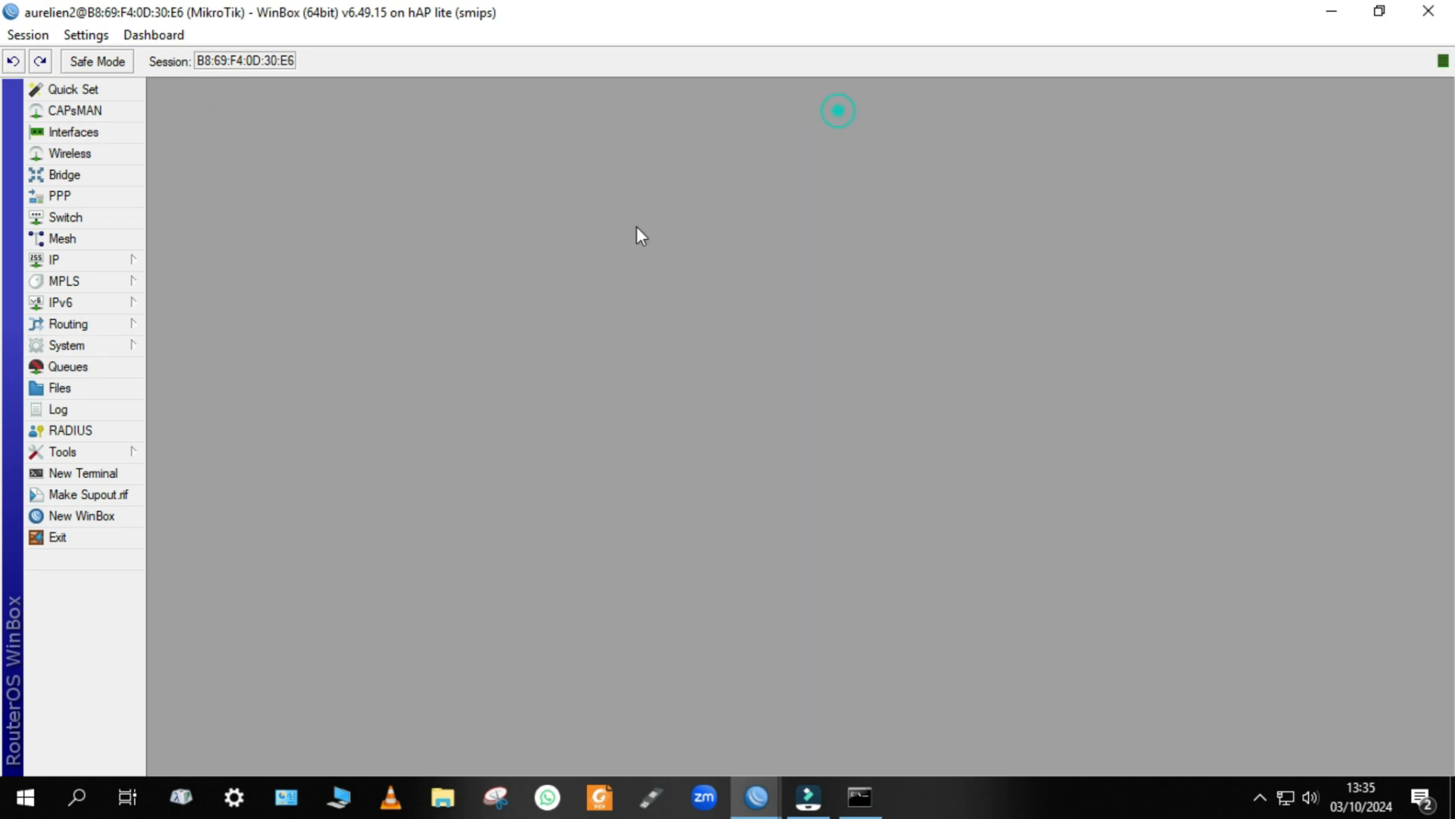
Examine the login entries in the router log with the window widened to show full messages, and close it.
{"action": "left_click", "coordinate": [66, 408]}
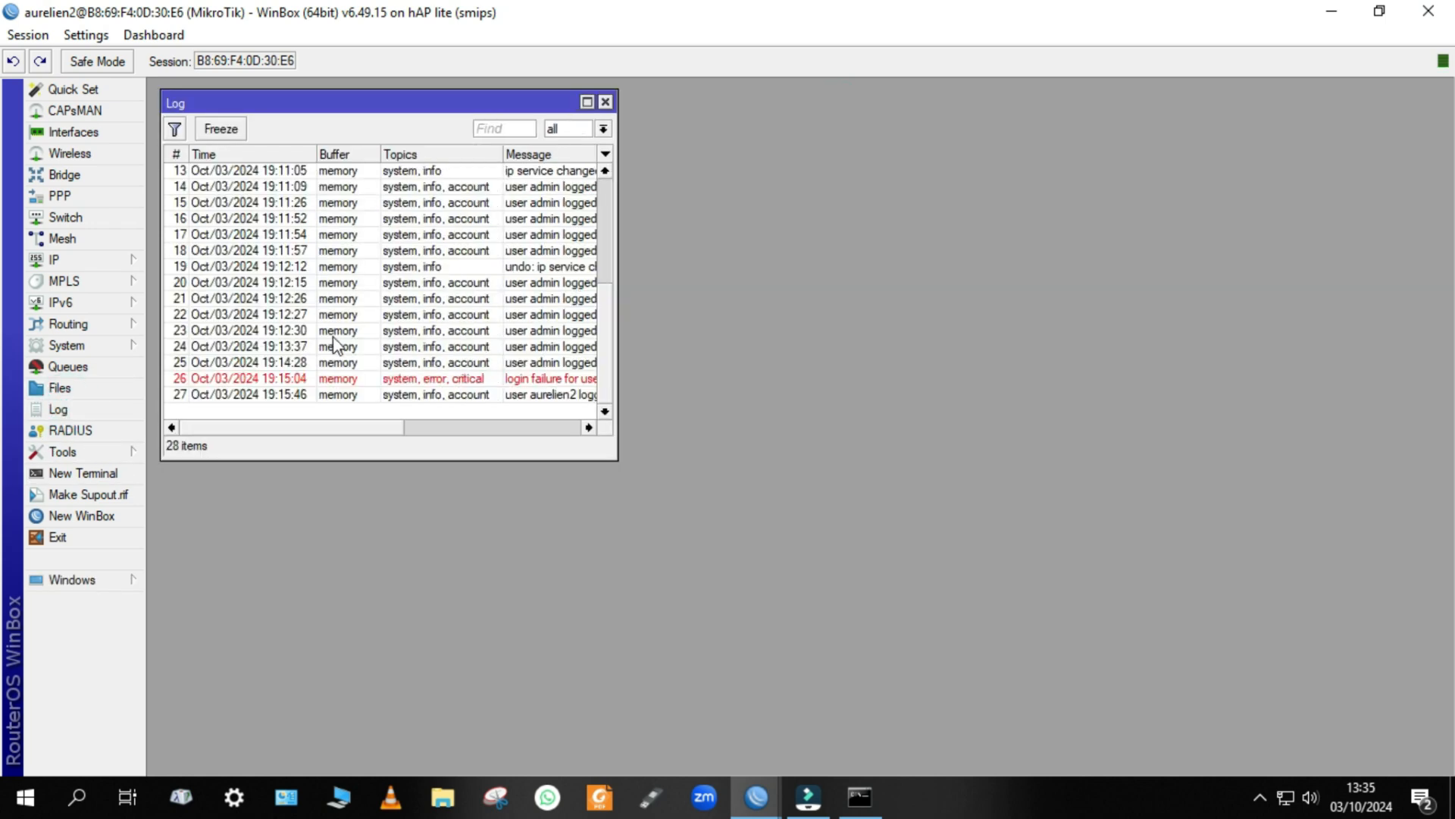
{"action": "left_click_drag", "start_coordinate": [617, 393], "coordinate": [1165, 410]}
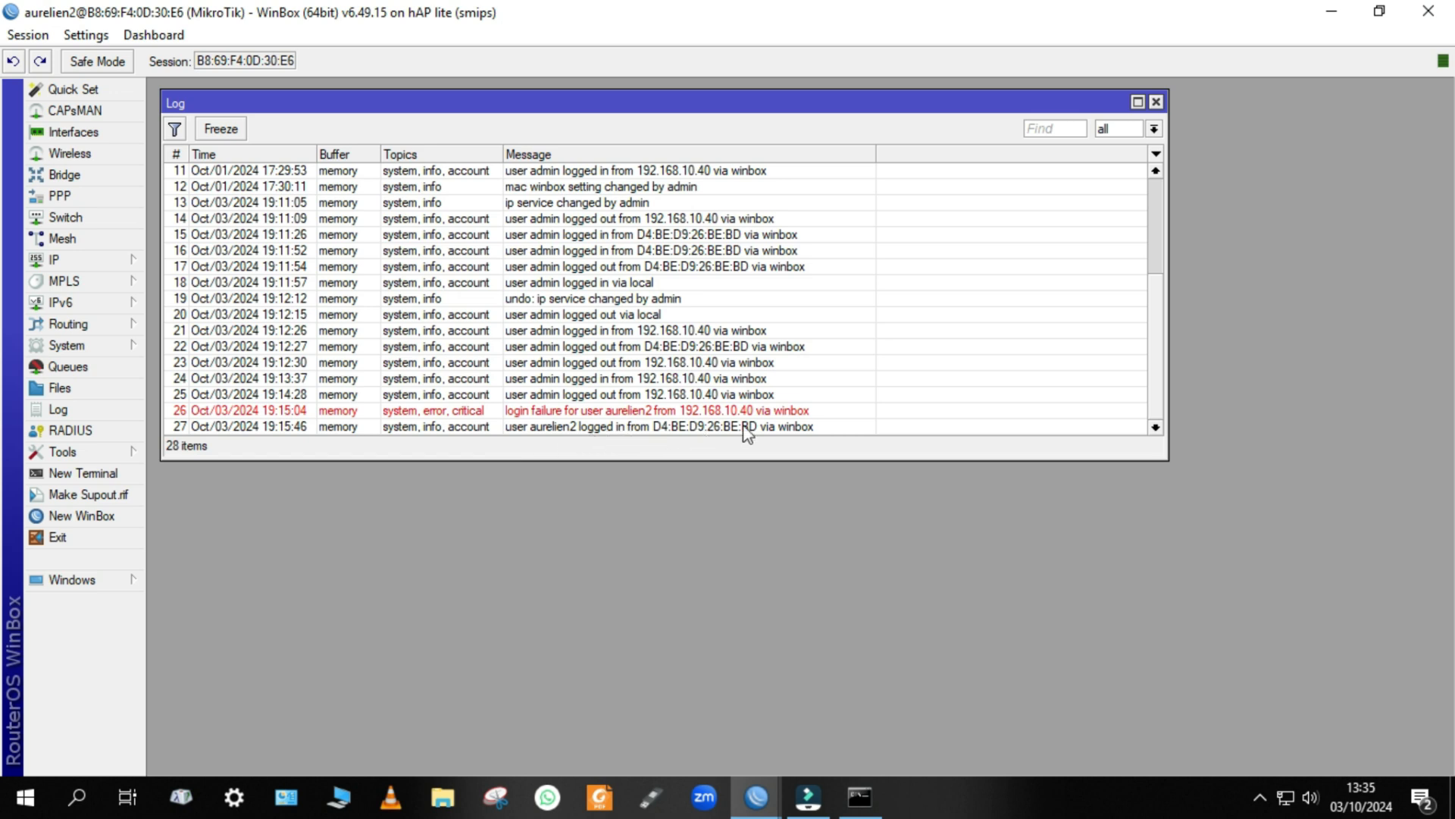
{"action": "left_click", "coordinate": [1156, 101]}
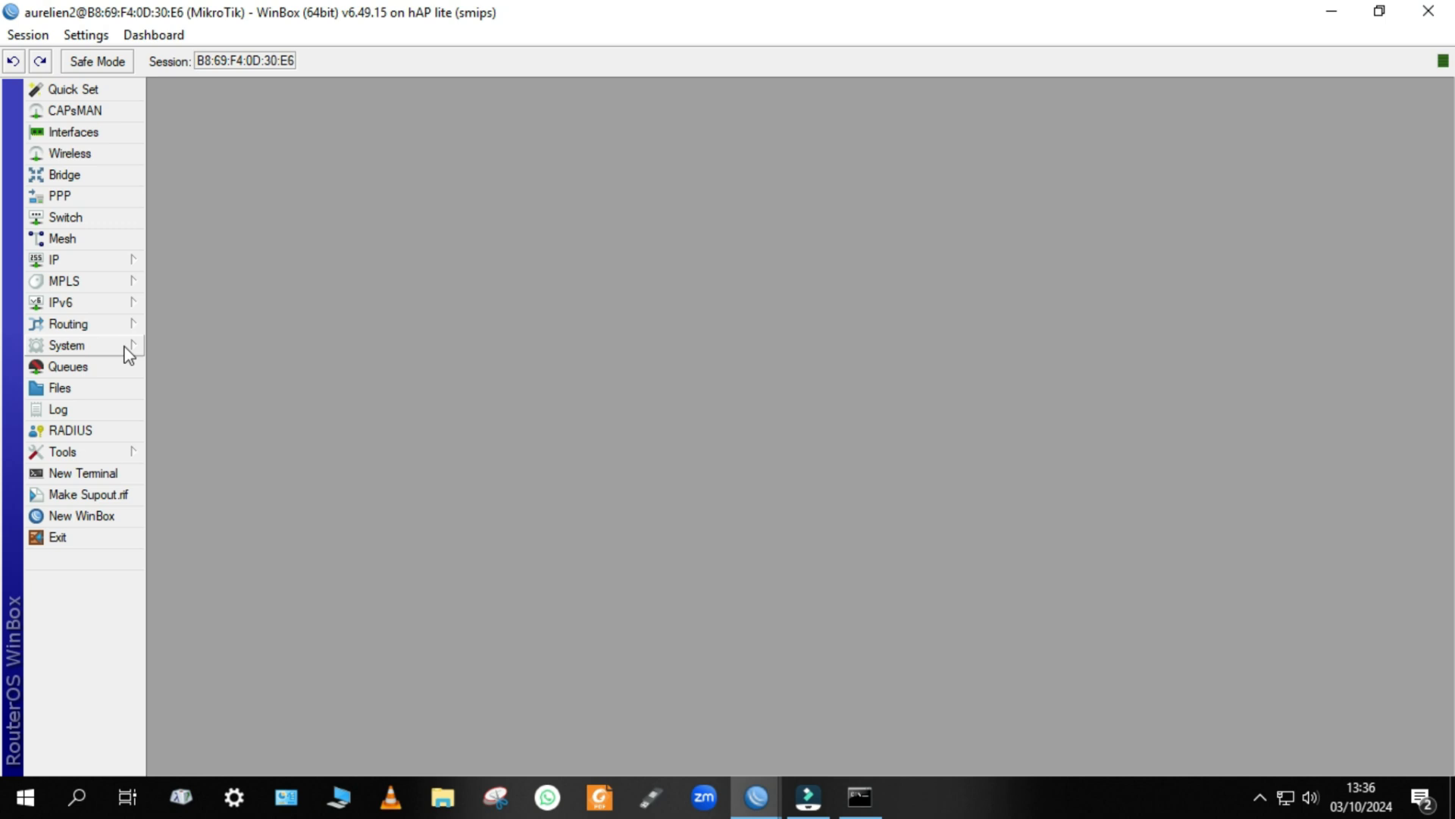
Open the MAC Server tool and inspect the allowed interface list of its MAC Telnet Server settings.
{"action": "left_click", "coordinate": [89, 453]}
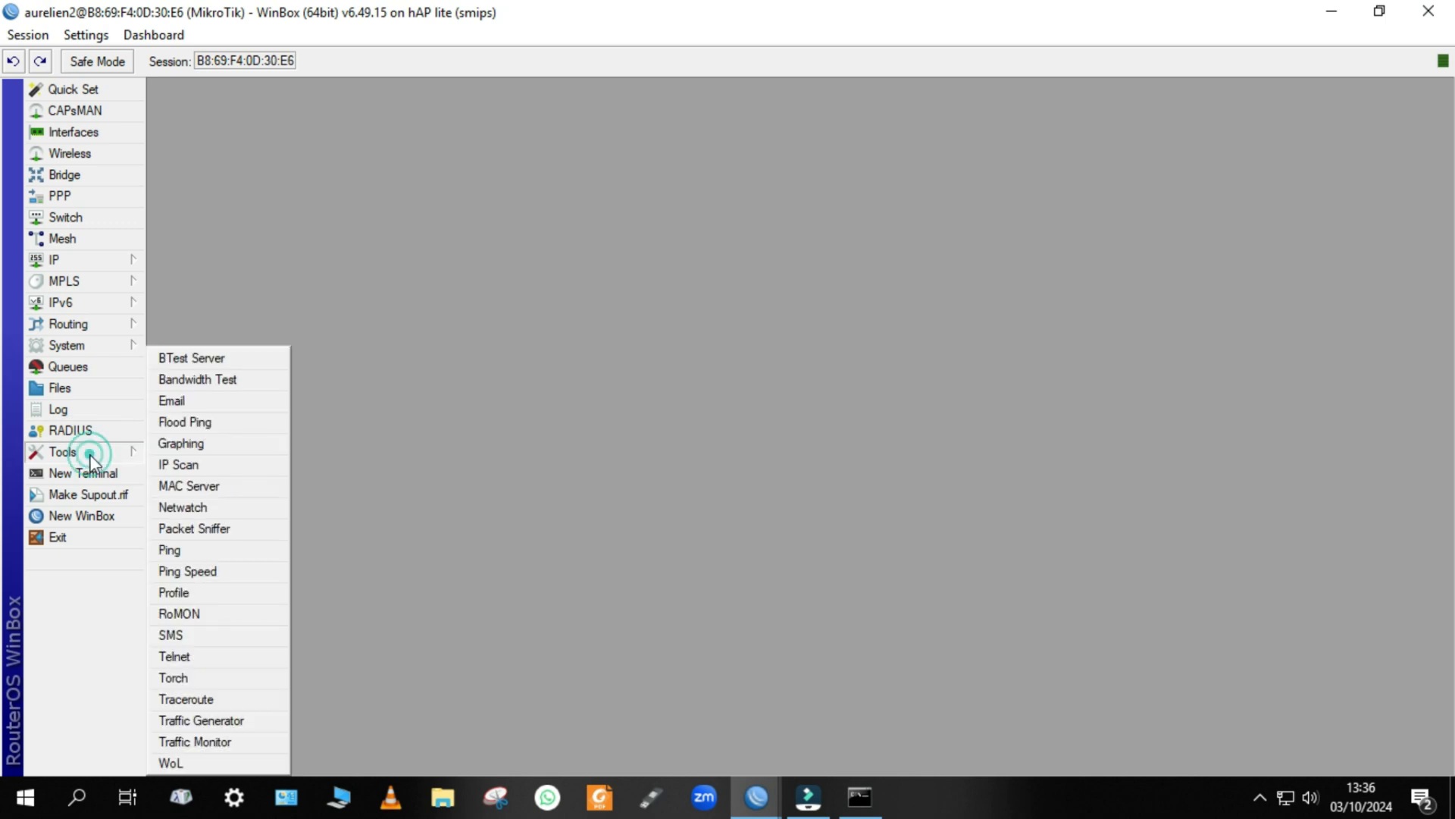
{"action": "left_click", "coordinate": [201, 490]}
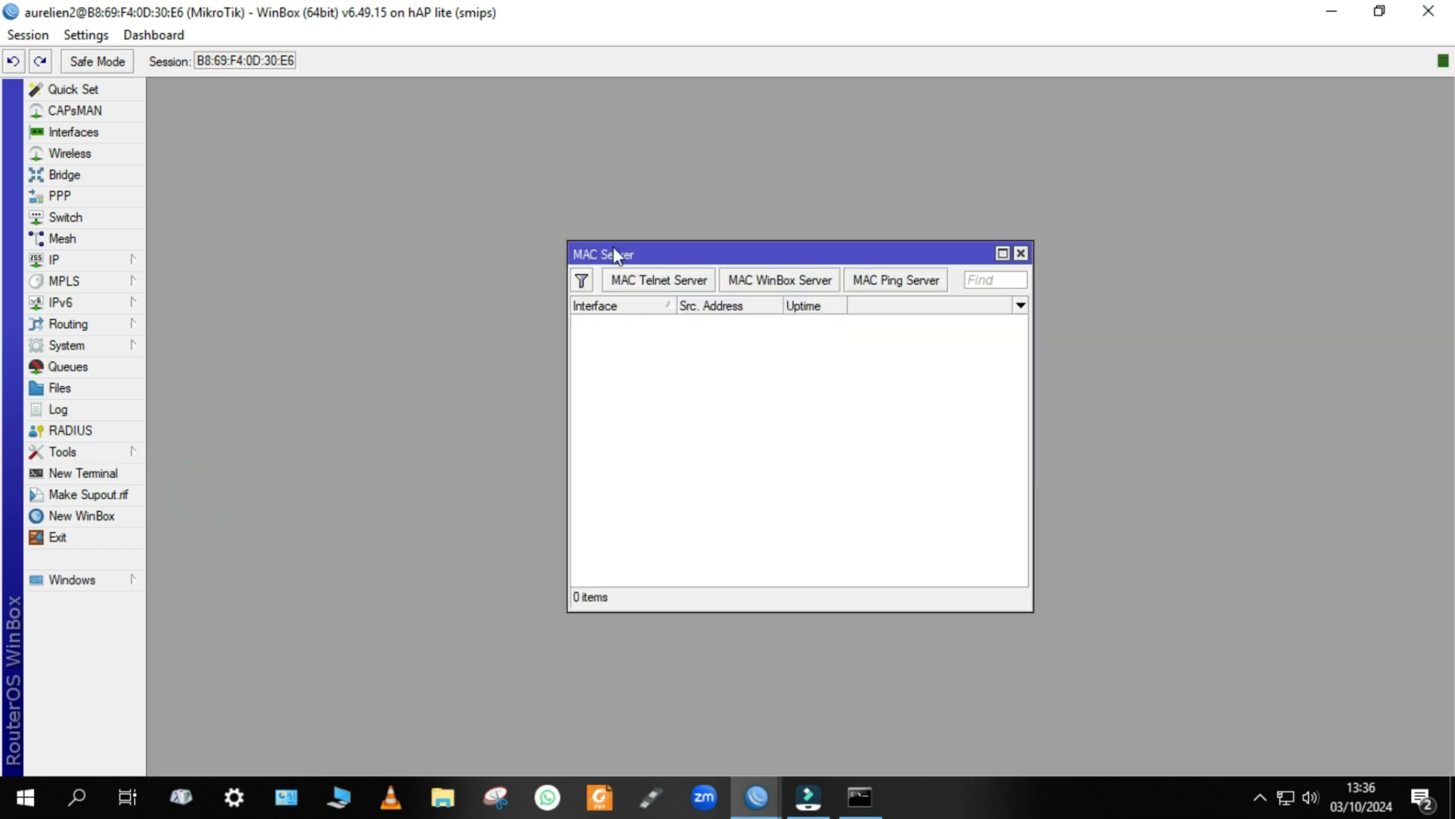
{"action": "left_click_drag", "start_coordinate": [680, 255], "coordinate": [379, 211]}
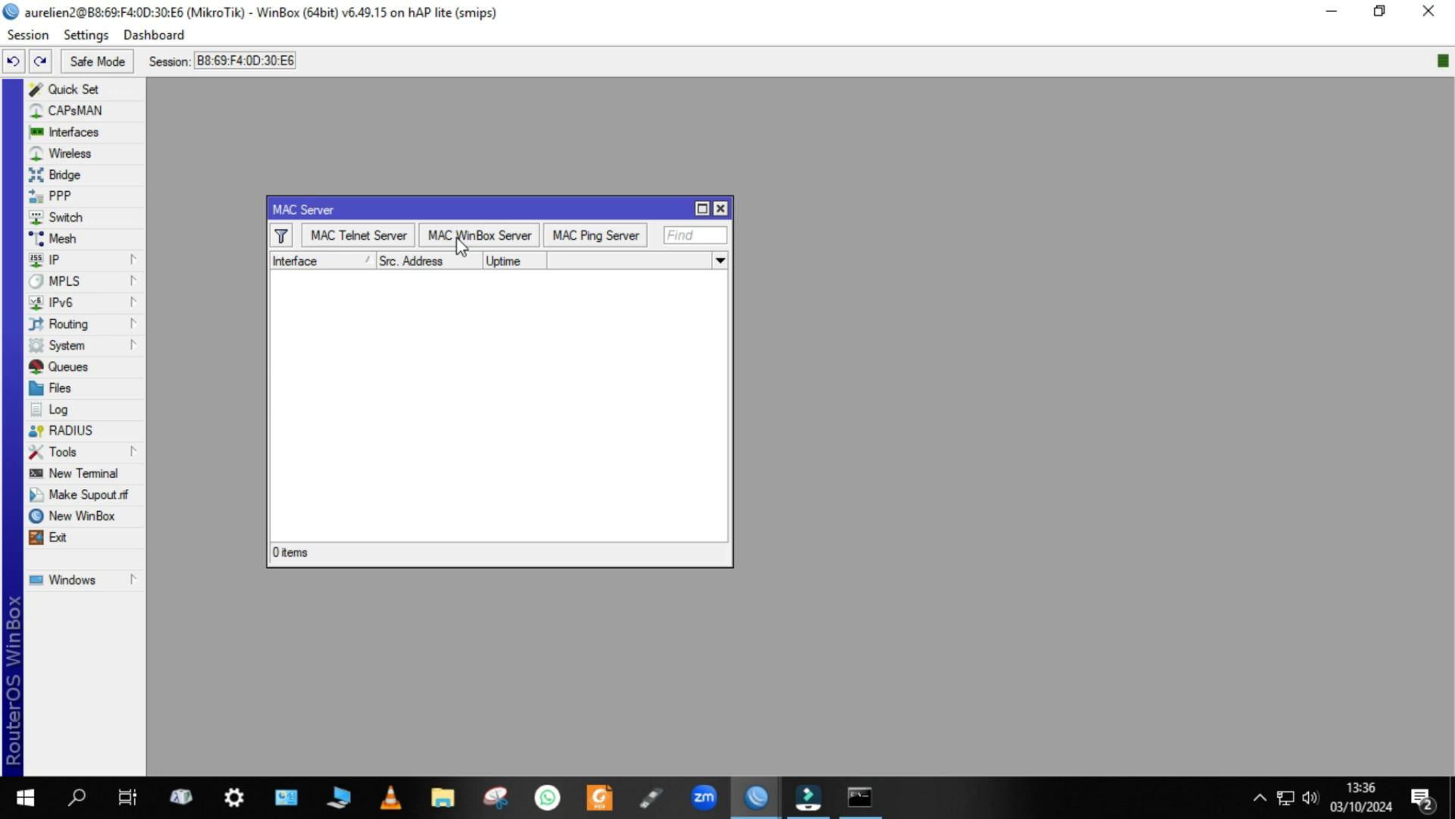
{"action": "left_click", "coordinate": [358, 246]}
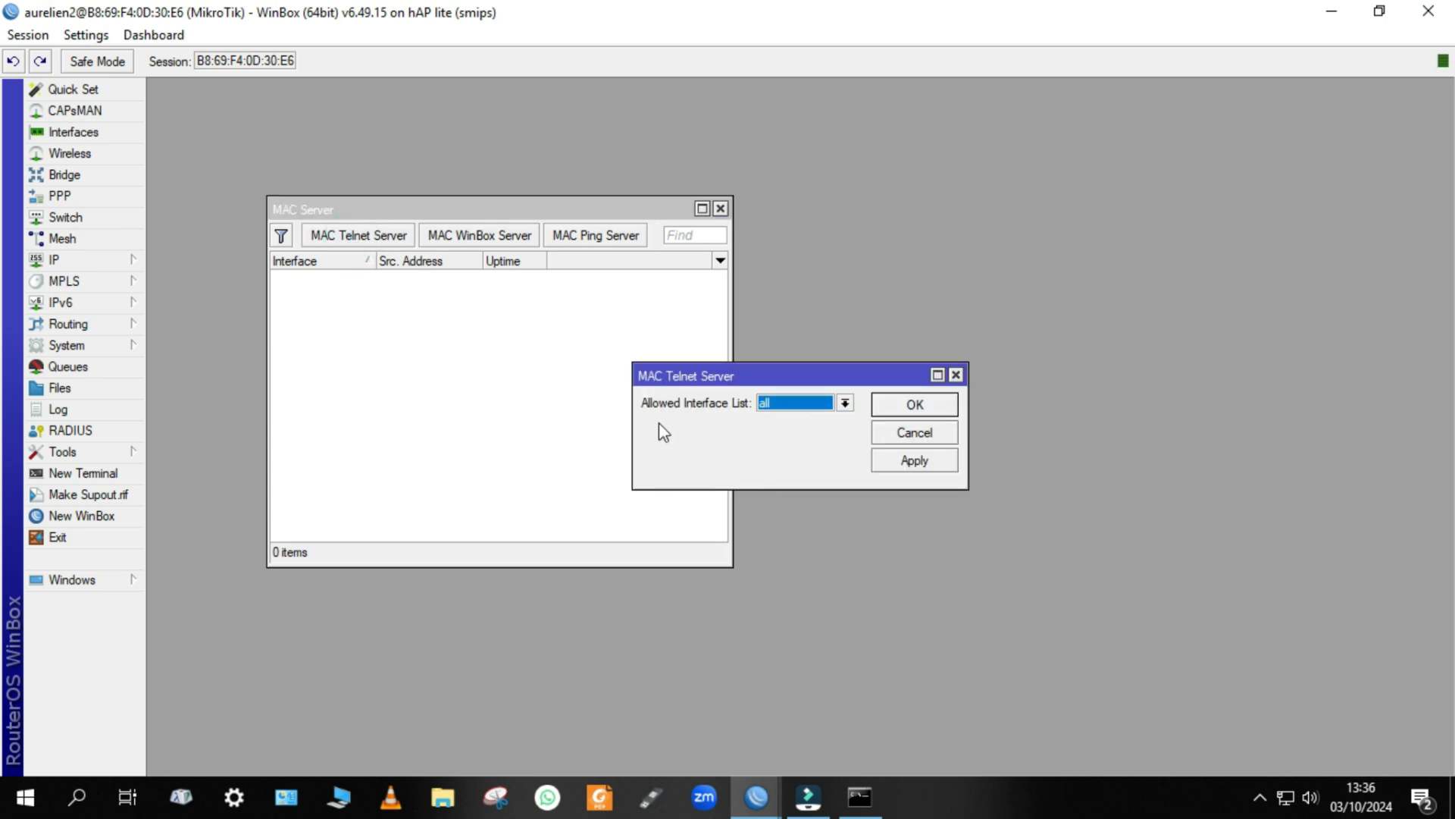
{"action": "left_click_drag", "start_coordinate": [805, 376], "coordinate": [513, 298]}
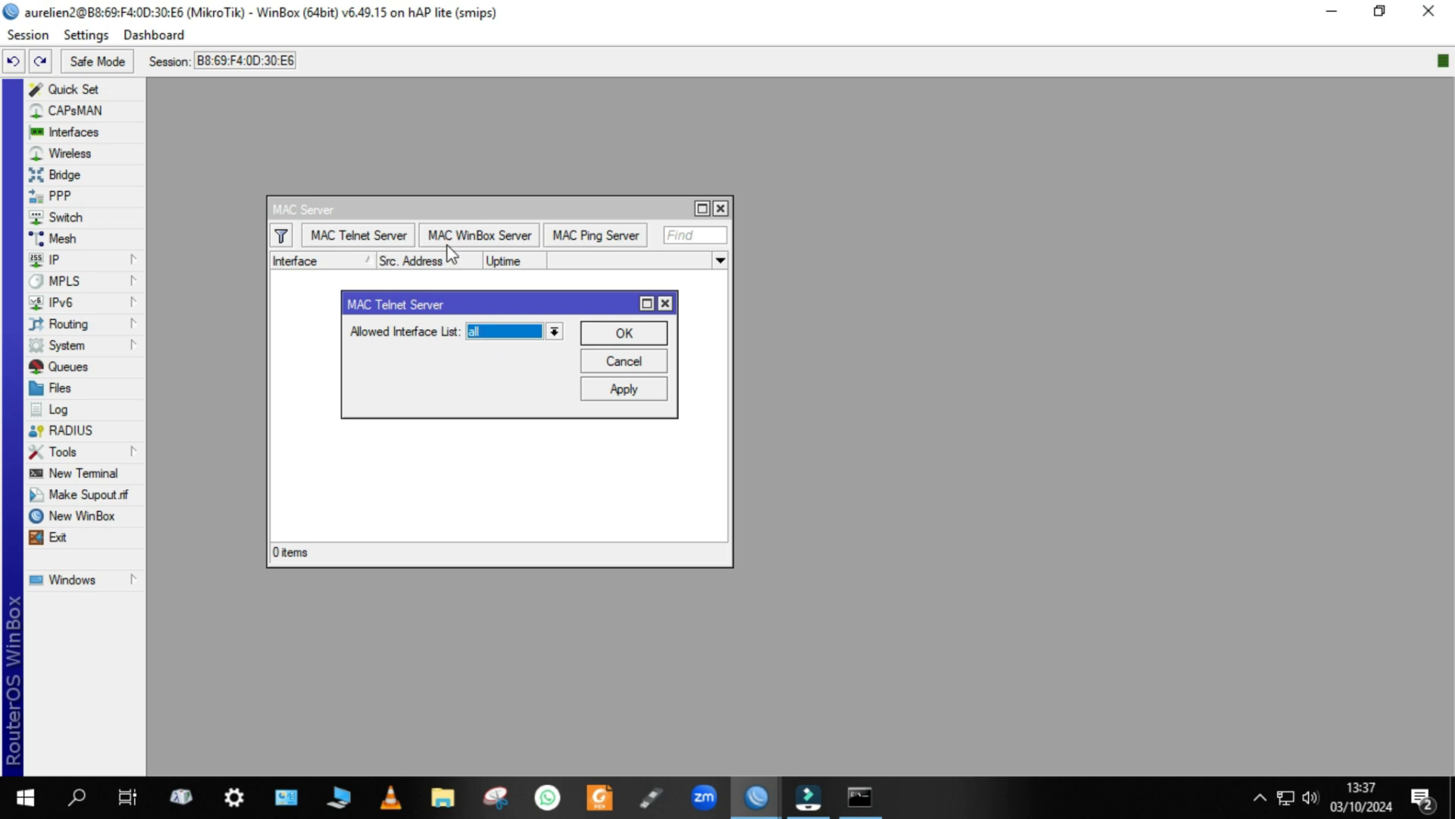
Set the Allowed Interface List of the MAC Telnet Server to none and apply the change.
{"action": "left_click", "coordinate": [481, 332]}
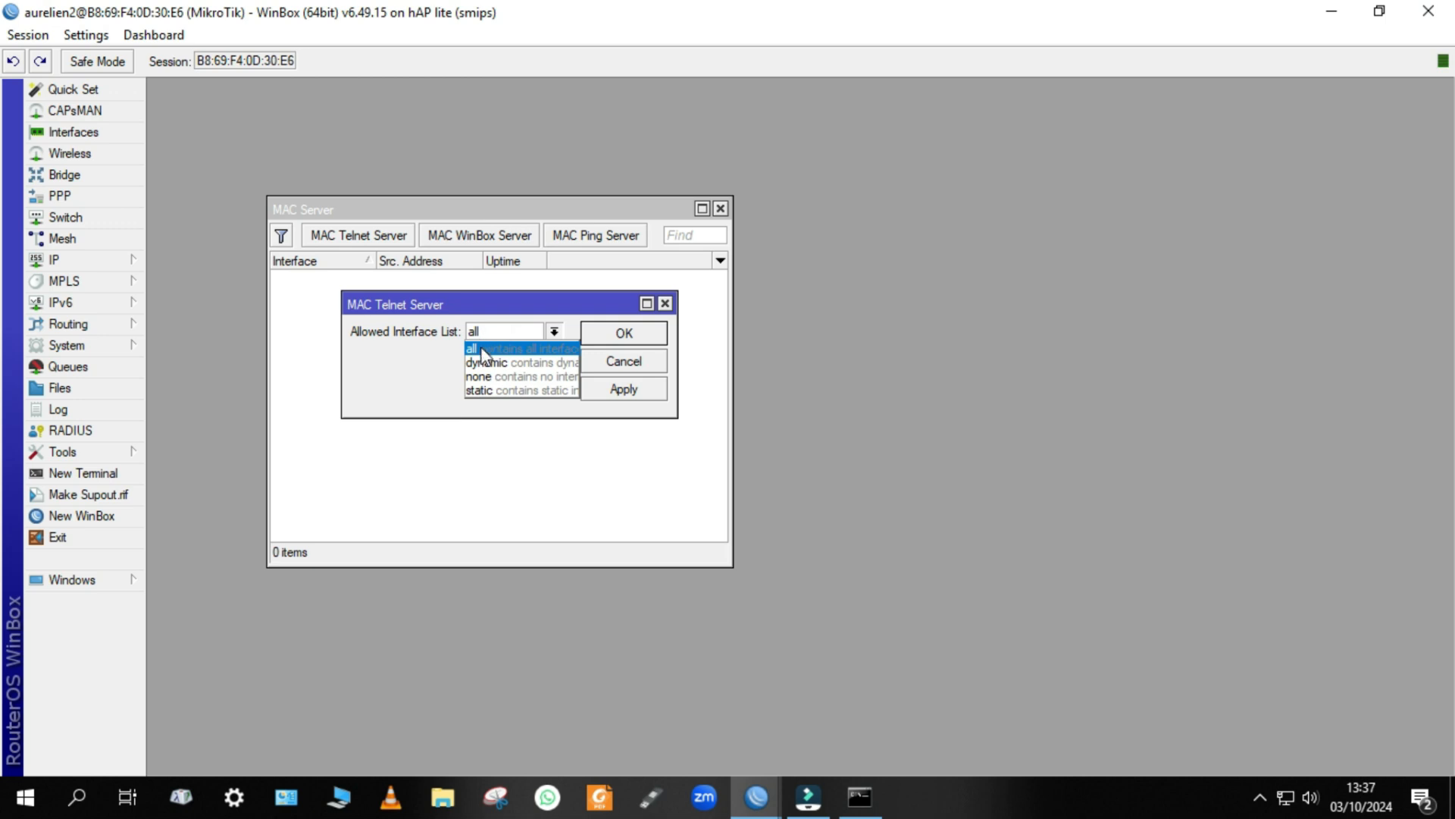
{"action": "left_click", "coordinate": [484, 377]}
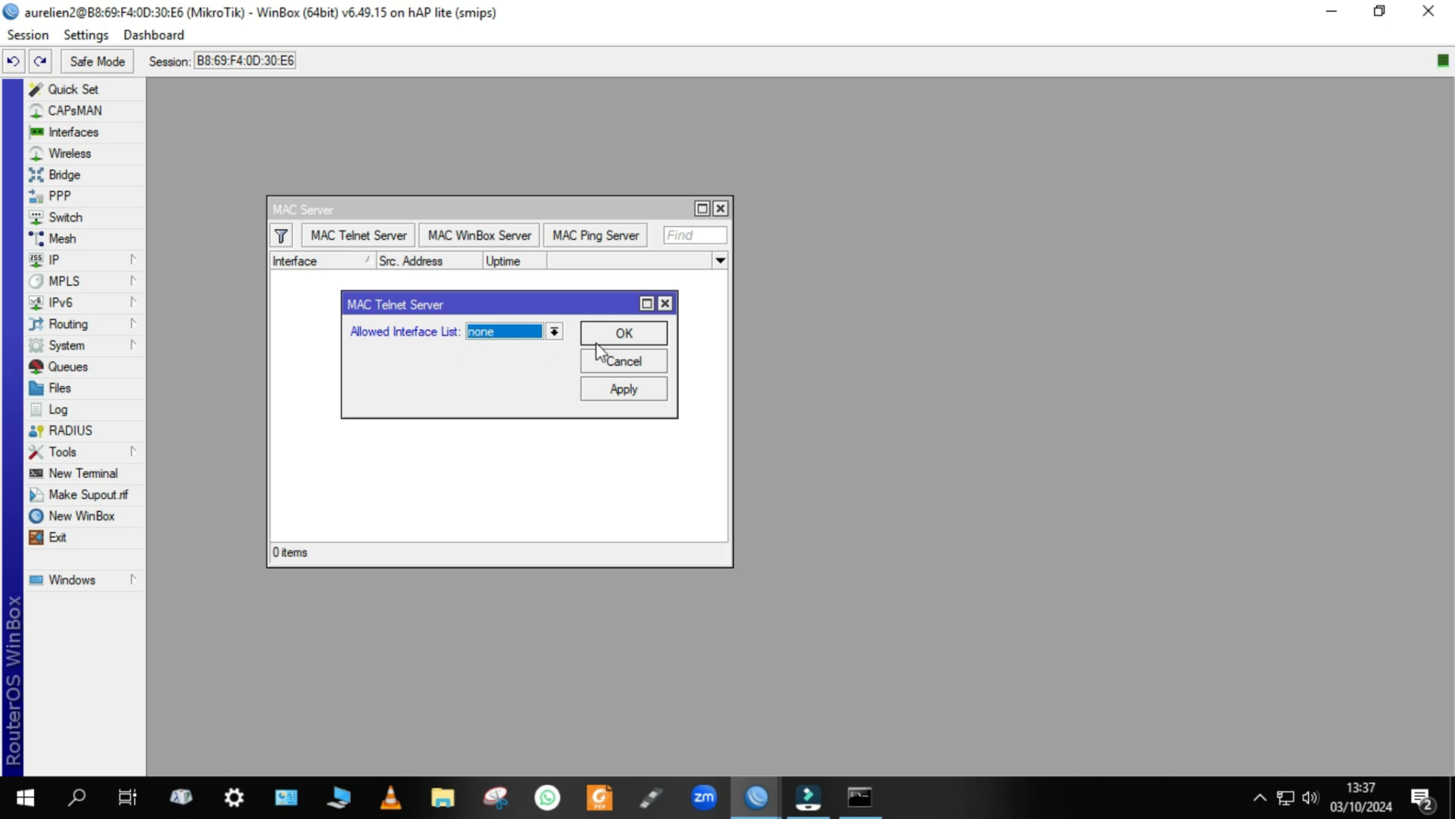
{"action": "left_click", "coordinate": [628, 394]}
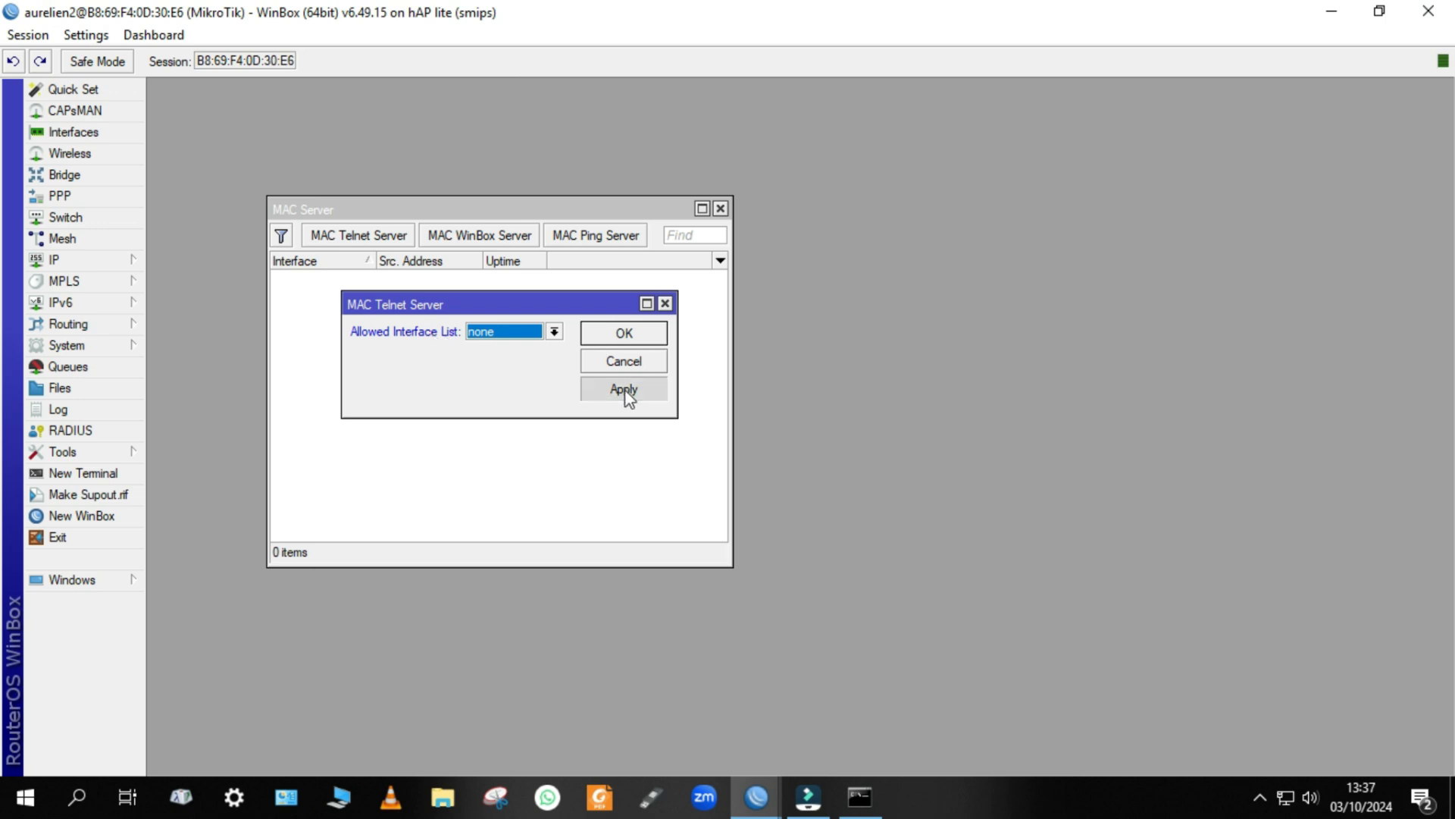
{"action": "left_click", "coordinate": [635, 335]}
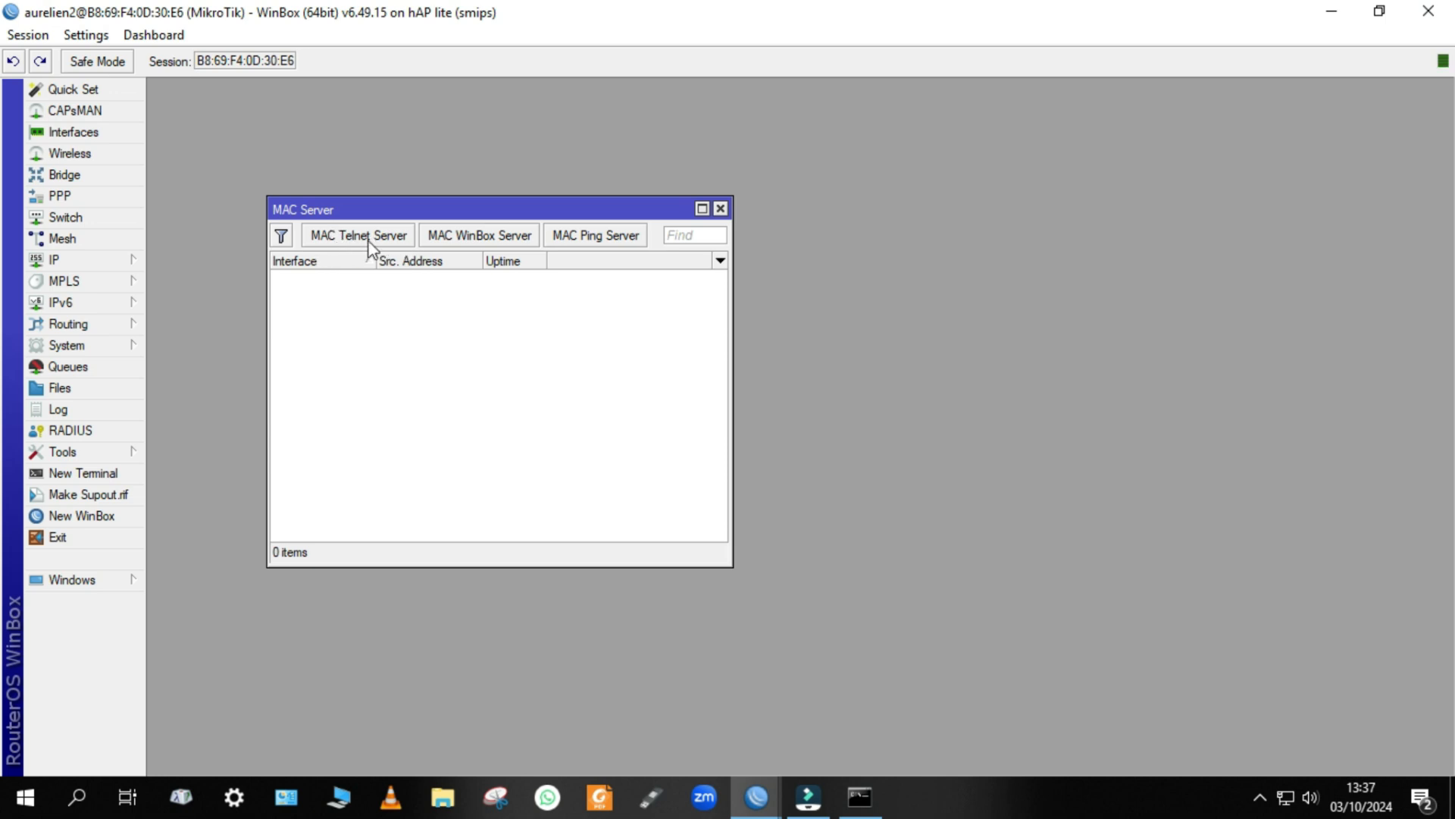
Close the session, reconnect to the router through MAC address B8:69:F4:0D:30:E6 with the same restricted user, and maximize the session window.
{"action": "left_click", "coordinate": [1438, 19]}
{"action": "left_click", "coordinate": [65, 303]}
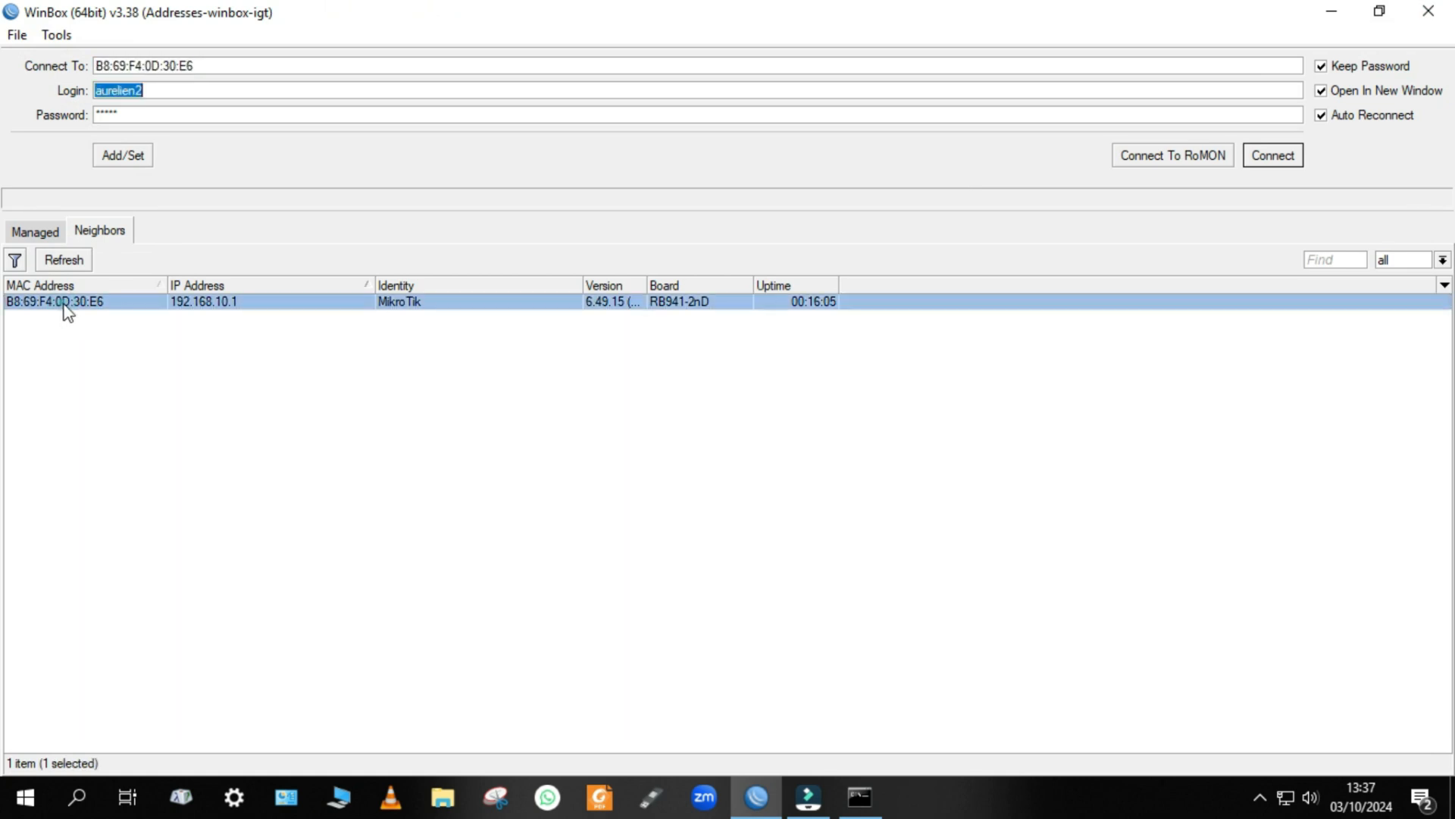
{"action": "left_click", "coordinate": [1288, 159]}
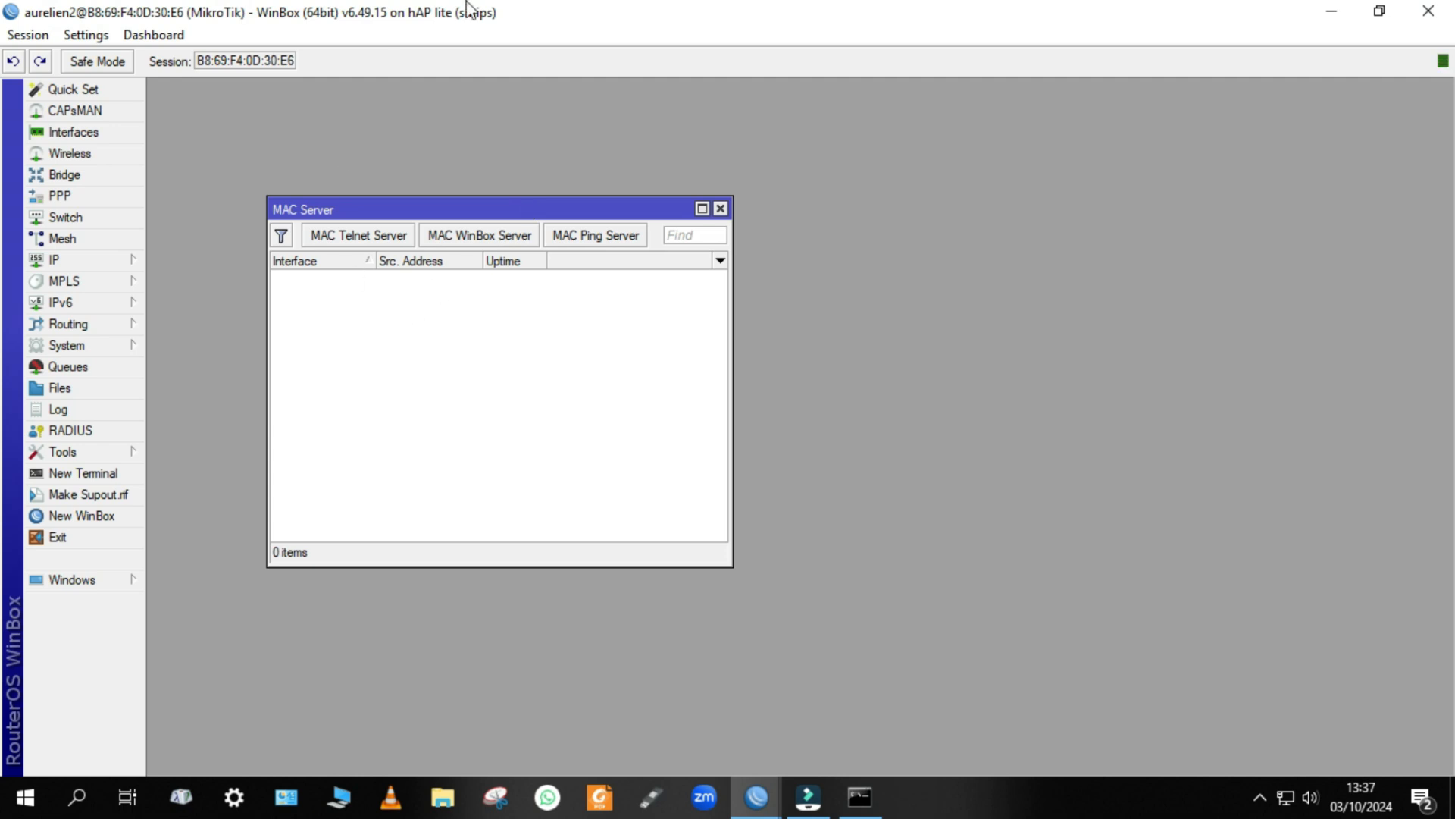
{"action": "left_click_drag", "start_coordinate": [470, 10], "coordinate": [553, 88]}
{"action": "left_click", "coordinate": [894, 94]}
Set the Allowed Interface List of the MAC WinBox Server to none and apply the change.
{"action": "left_click_drag", "start_coordinate": [504, 208], "coordinate": [654, 150]}
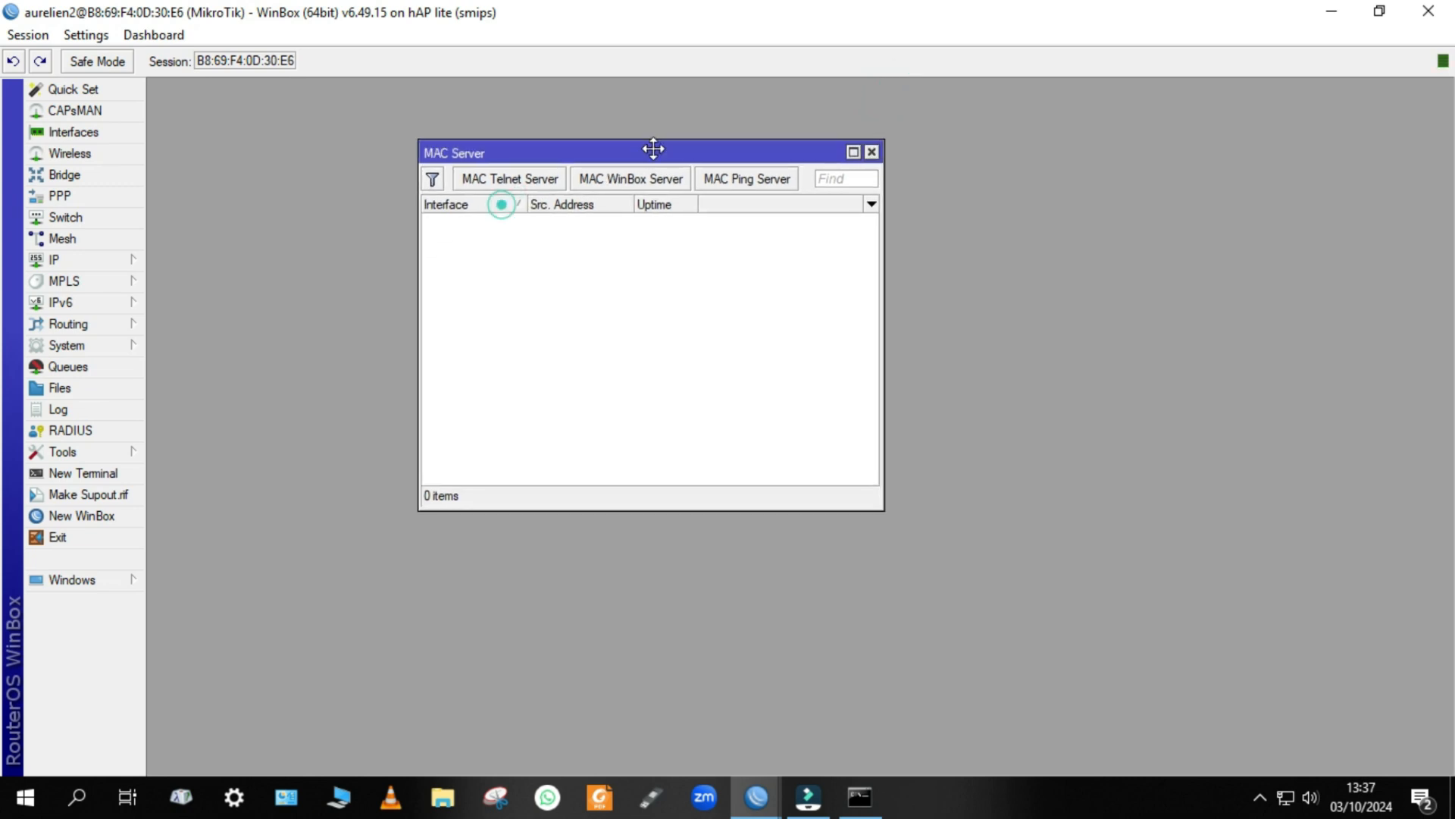
{"action": "left_click", "coordinate": [611, 176]}
{"action": "left_click_drag", "start_coordinate": [839, 374], "coordinate": [723, 251]}
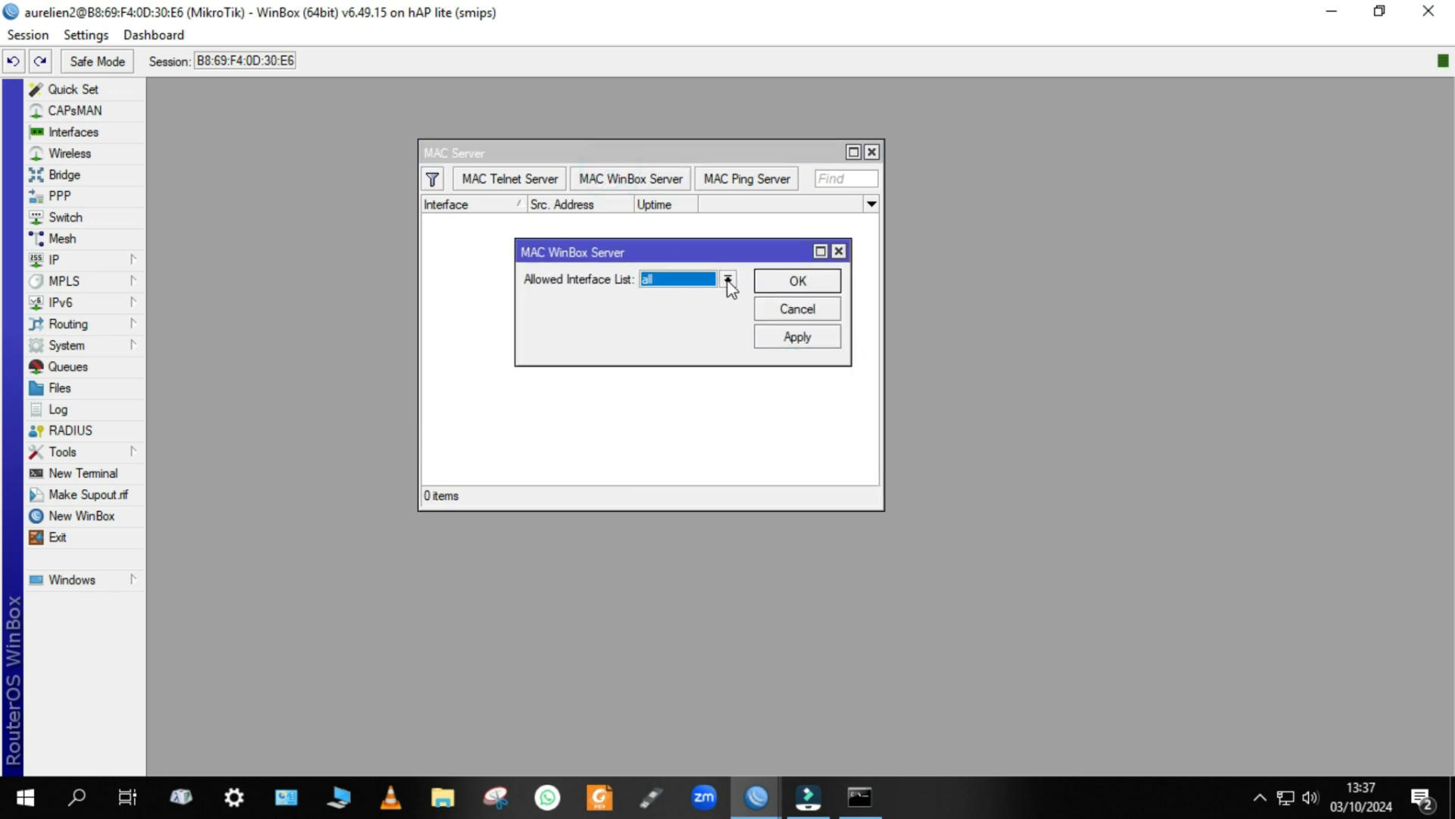
{"action": "left_click", "coordinate": [728, 281]}
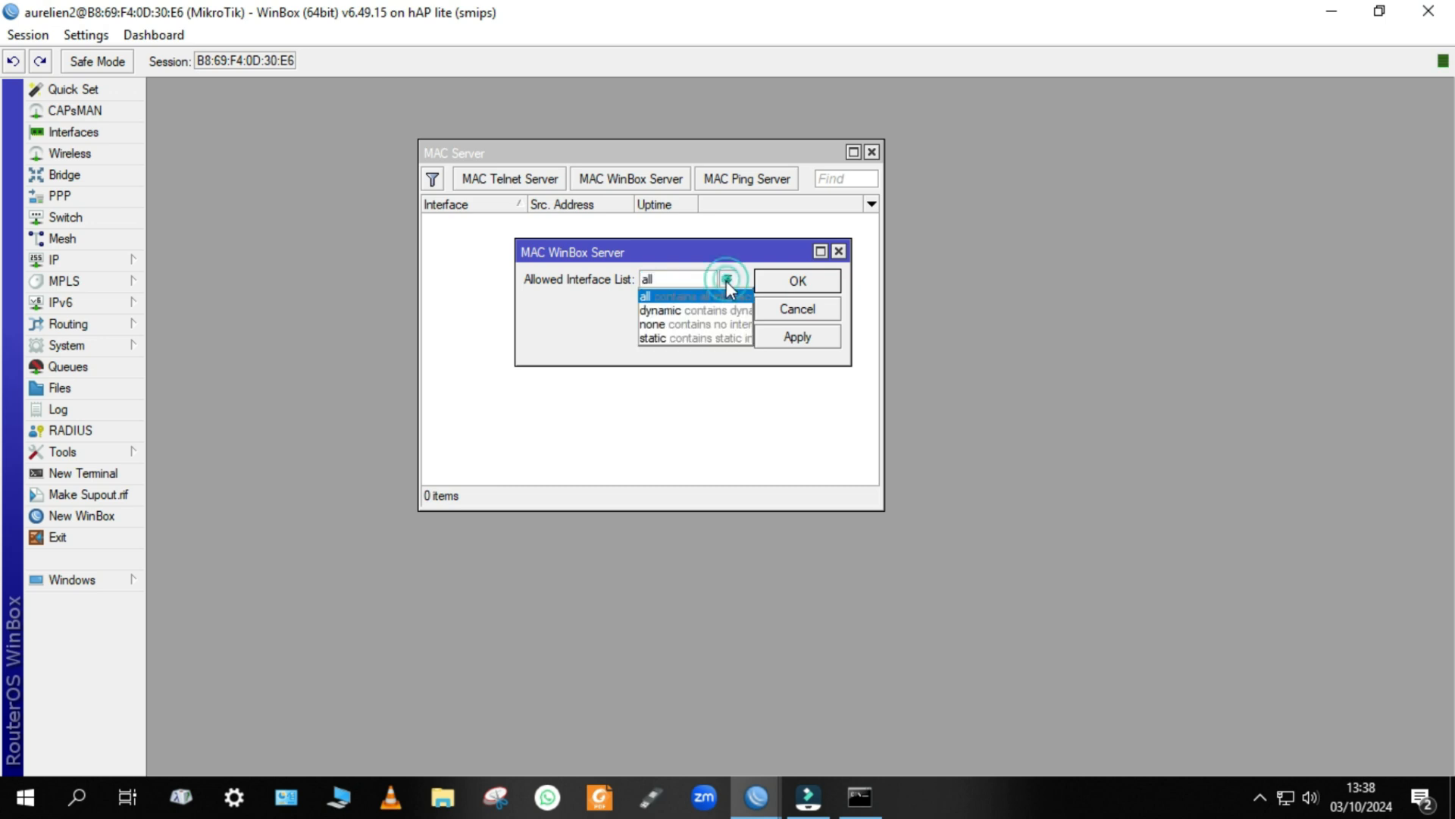
{"action": "left_click", "coordinate": [683, 325]}
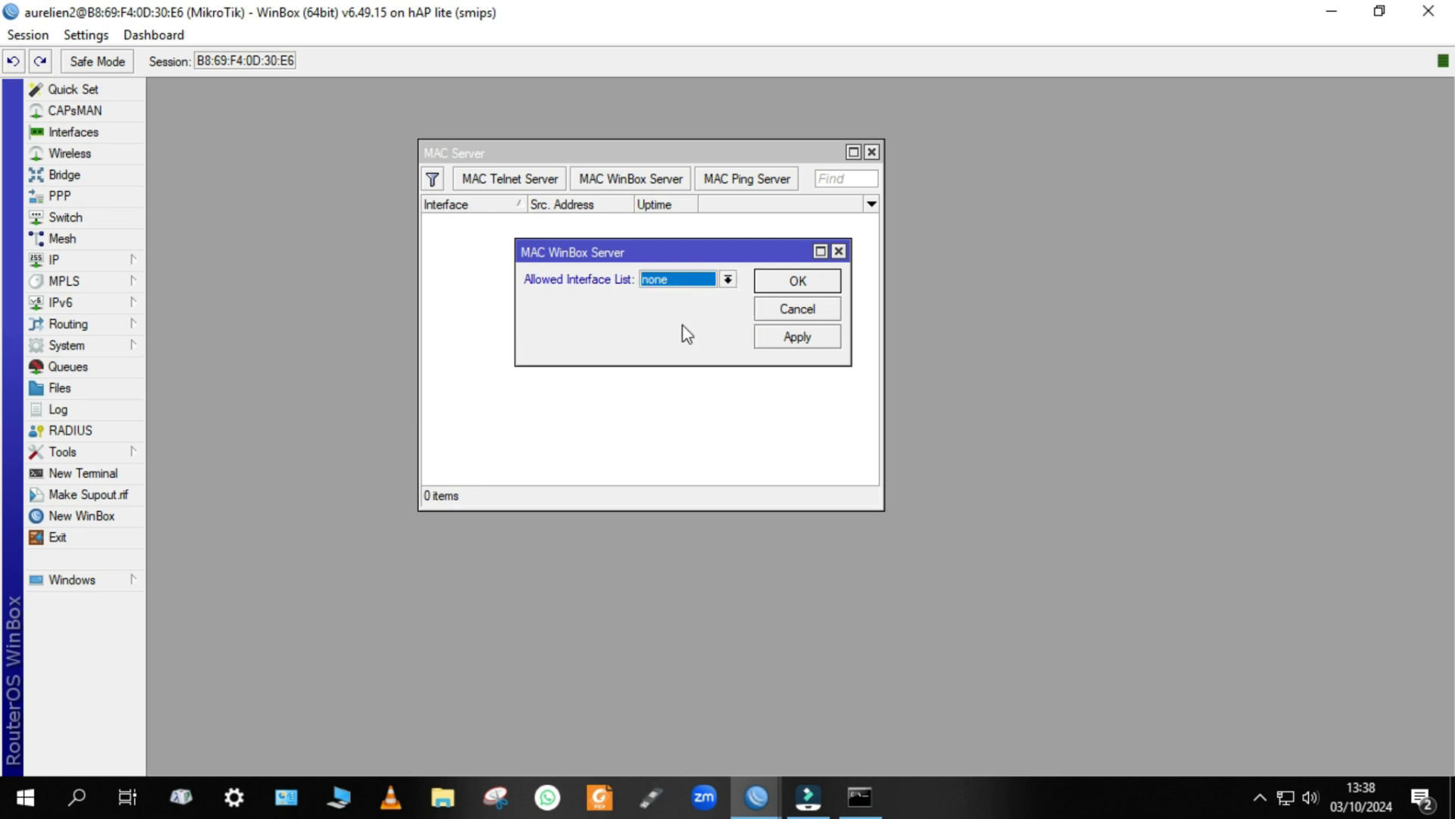
{"action": "left_click", "coordinate": [782, 340]}
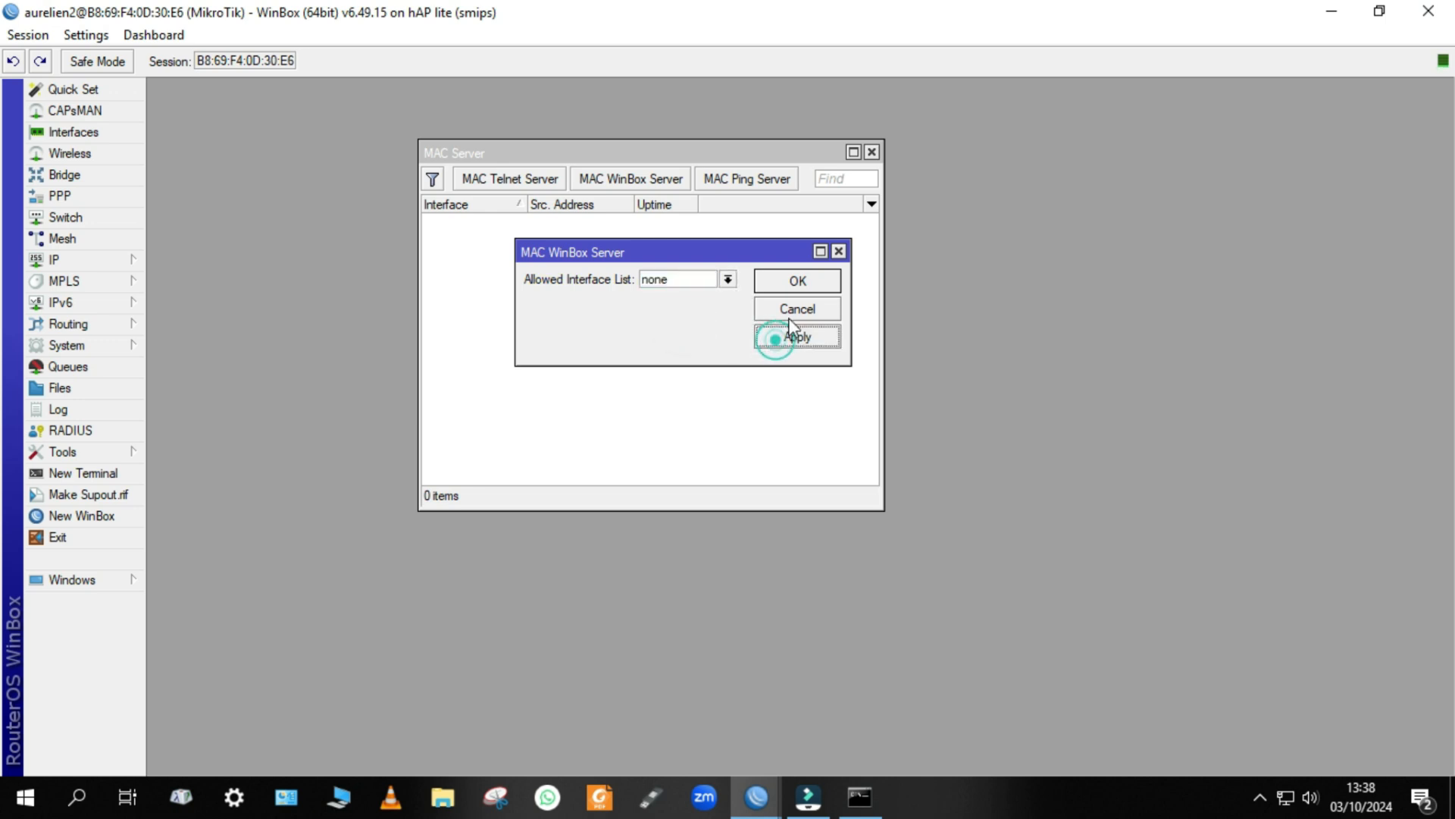
{"action": "left_click", "coordinate": [797, 282]}
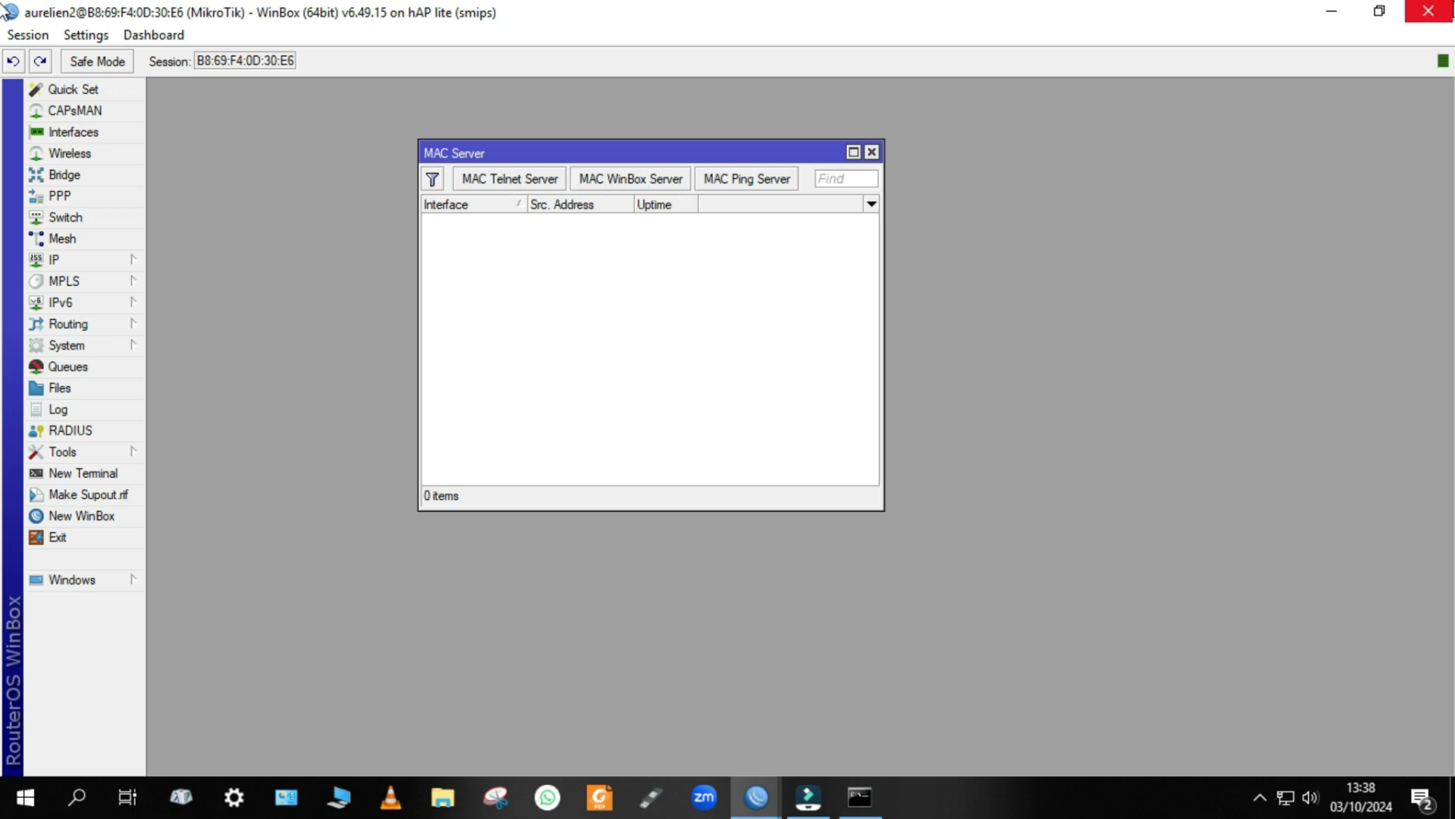
Close the session and test the restricted user's login through MAC address B8:69:F4:0D:30:E6 and through IP address 192.168.10.1.
{"action": "left_click", "coordinate": [1446, 16]}
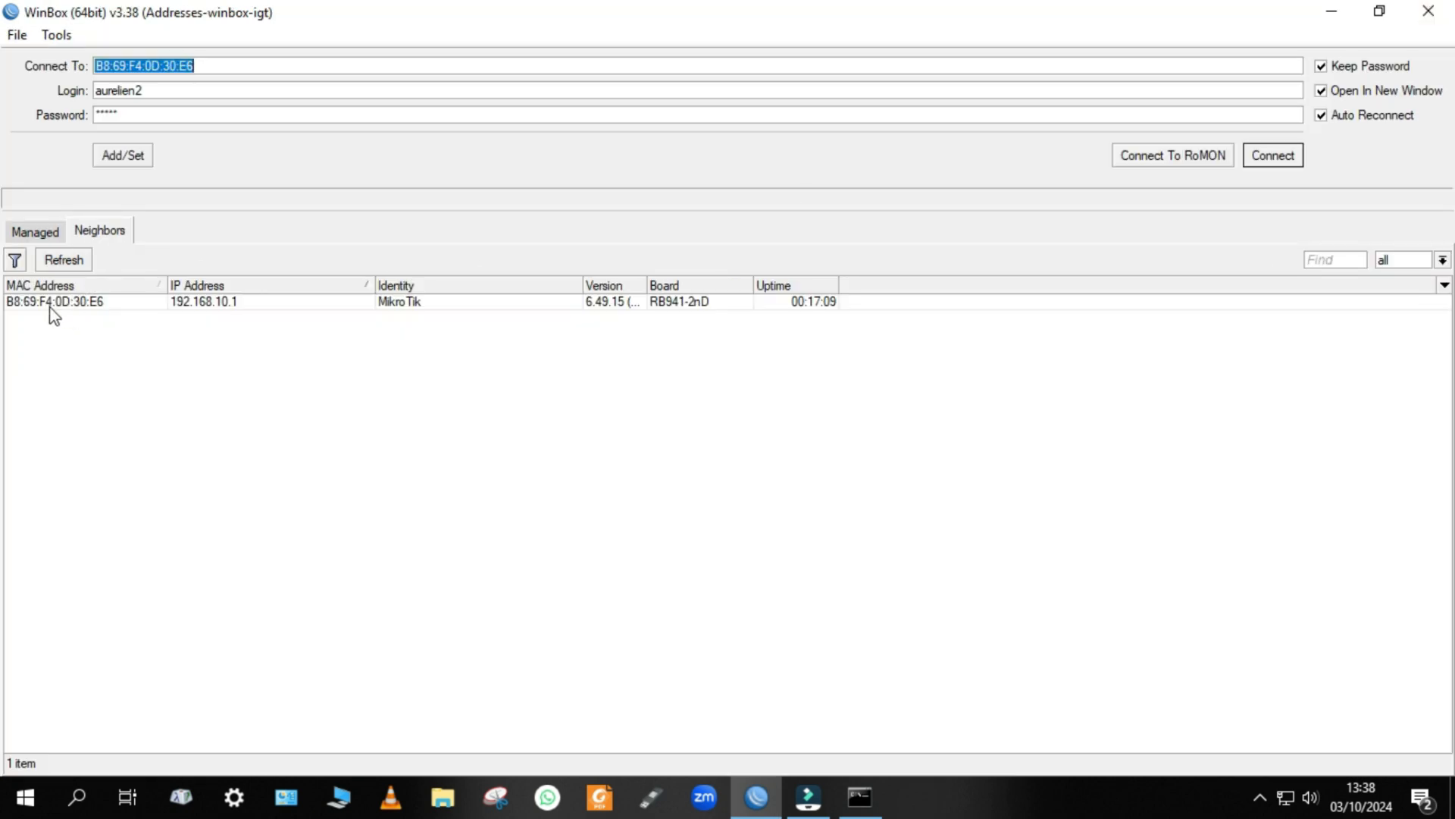
{"action": "left_click", "coordinate": [84, 307]}
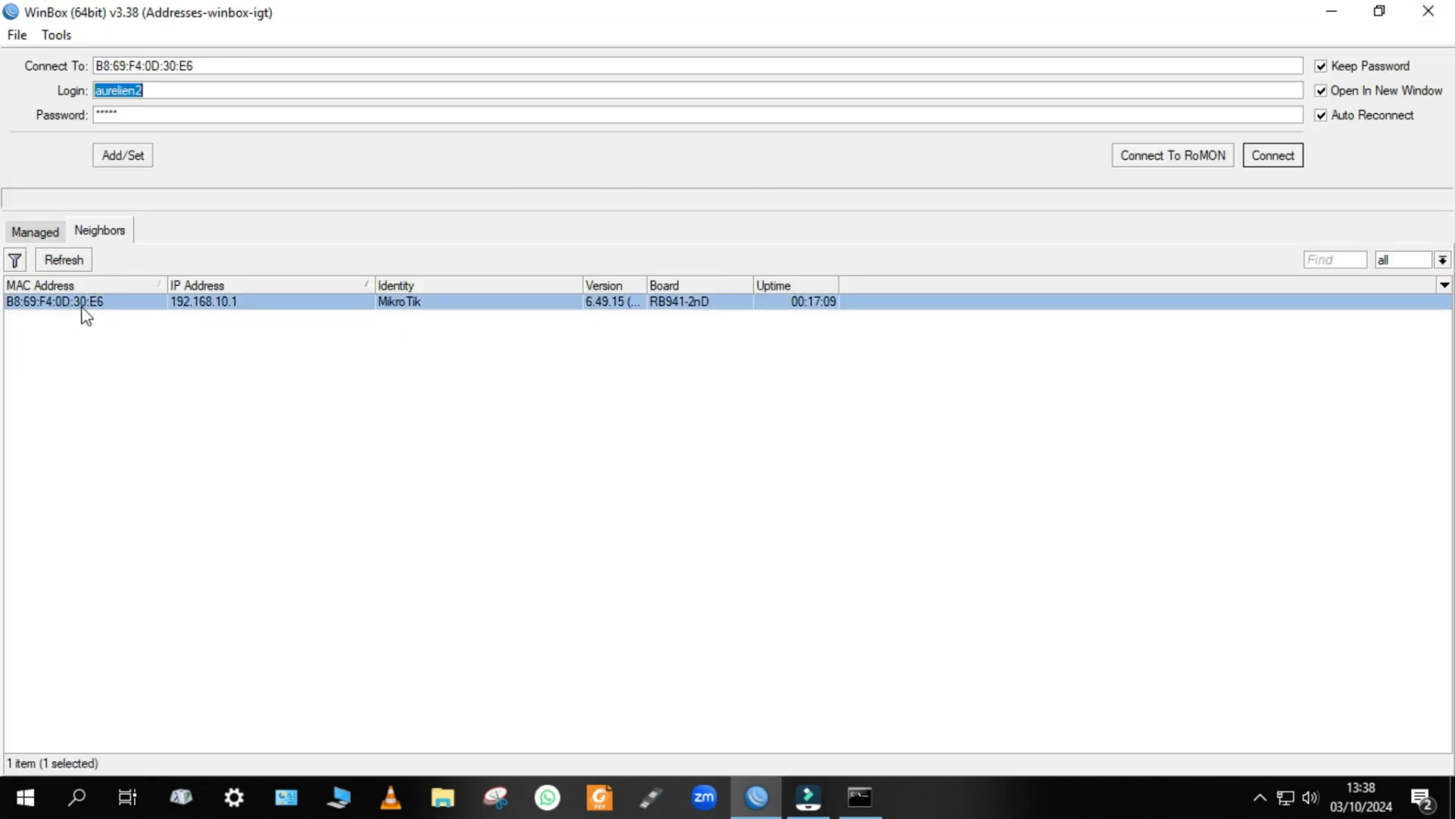
{"action": "left_click", "coordinate": [1271, 155]}
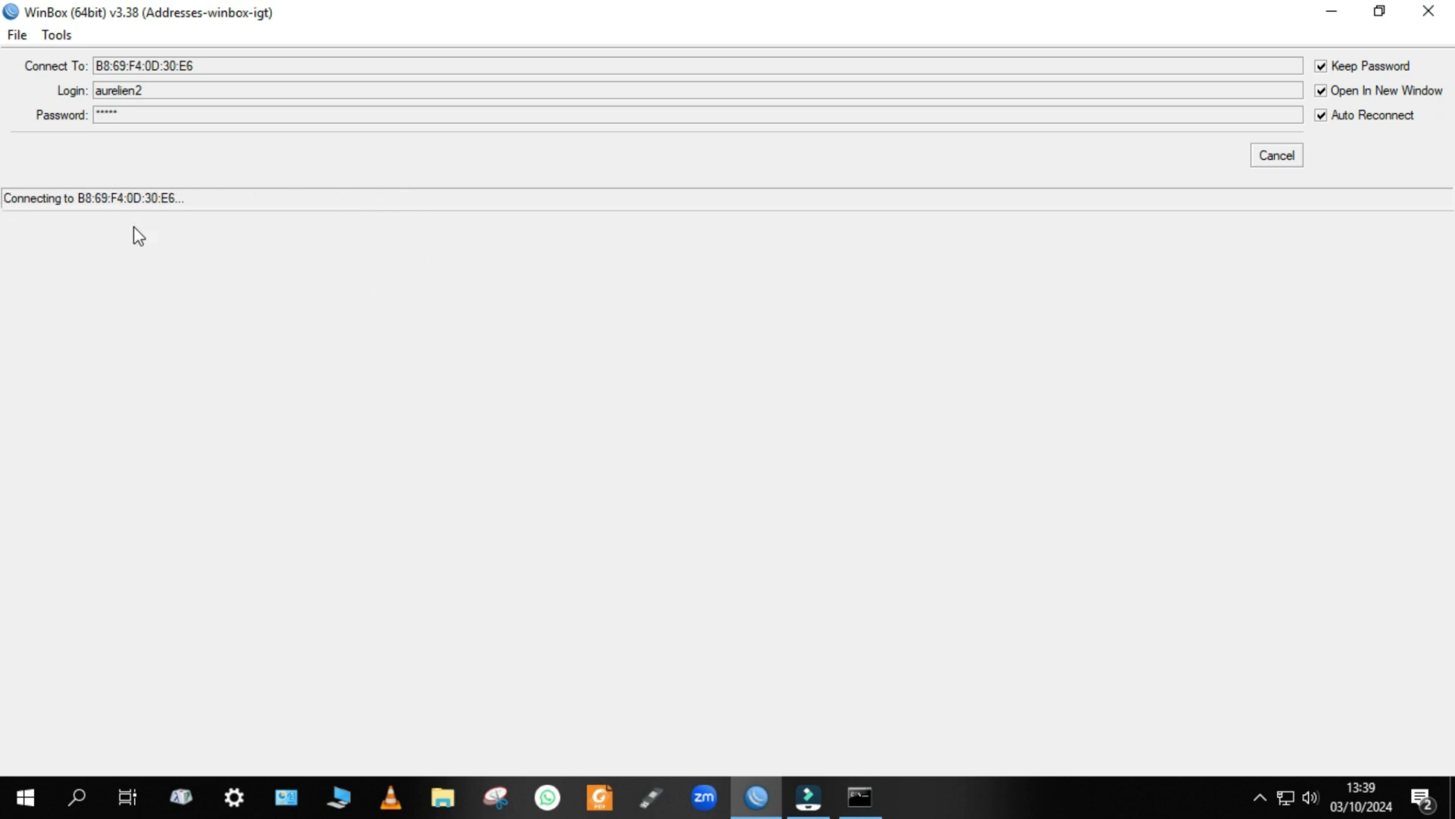
{"action": "left_click", "coordinate": [1278, 157]}
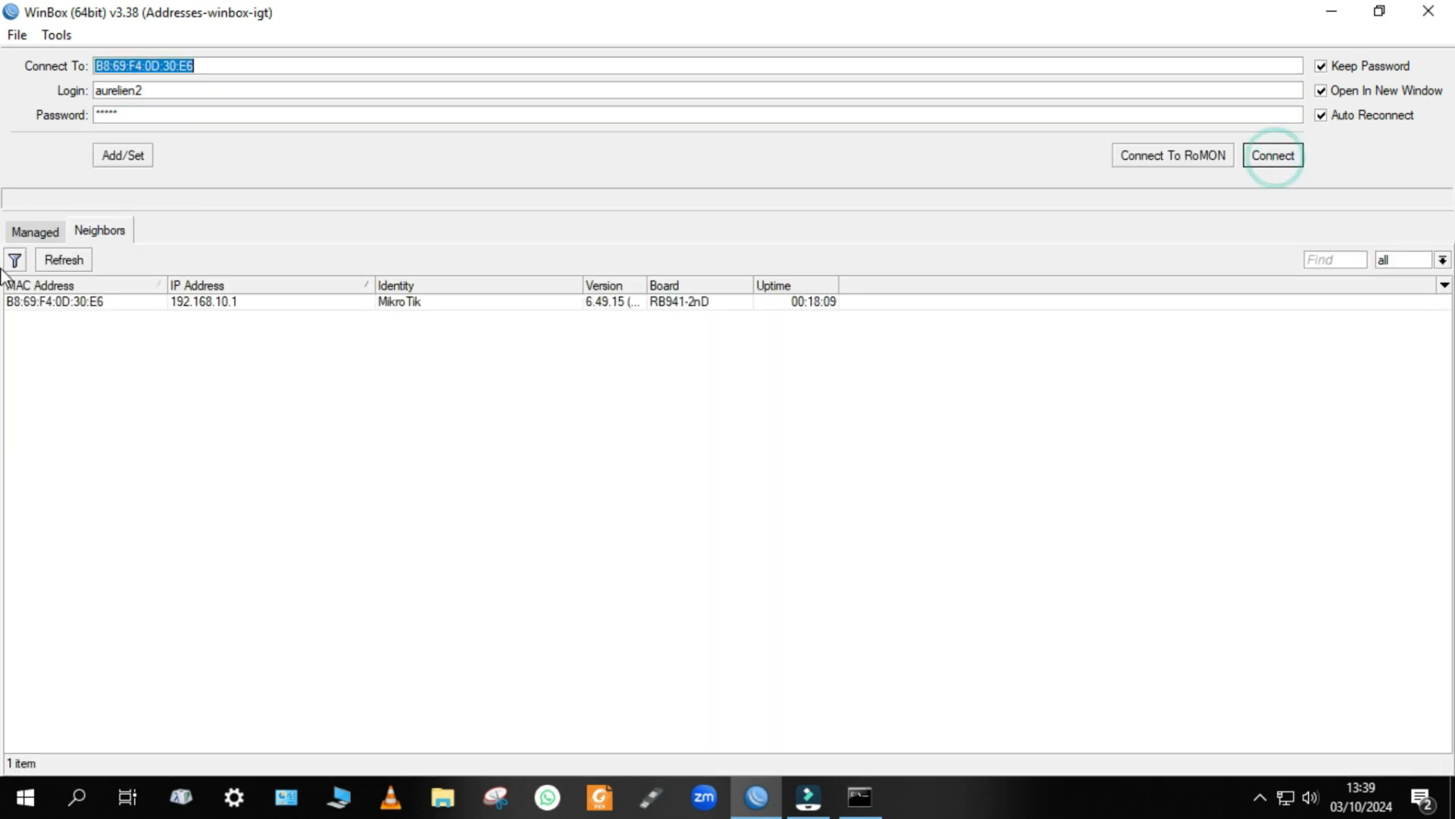
{"action": "left_click", "coordinate": [226, 312]}
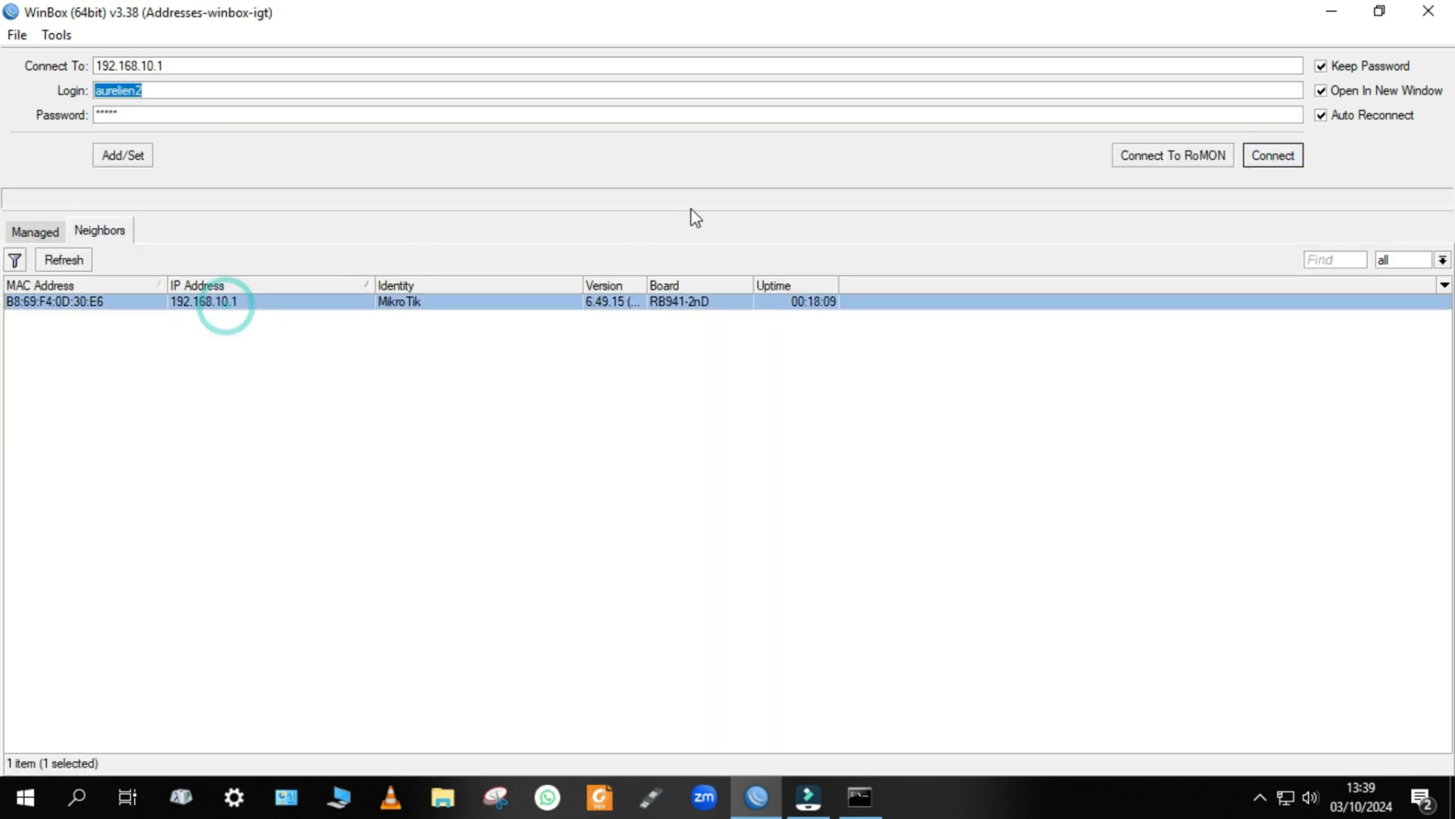
{"action": "left_click", "coordinate": [1299, 162]}
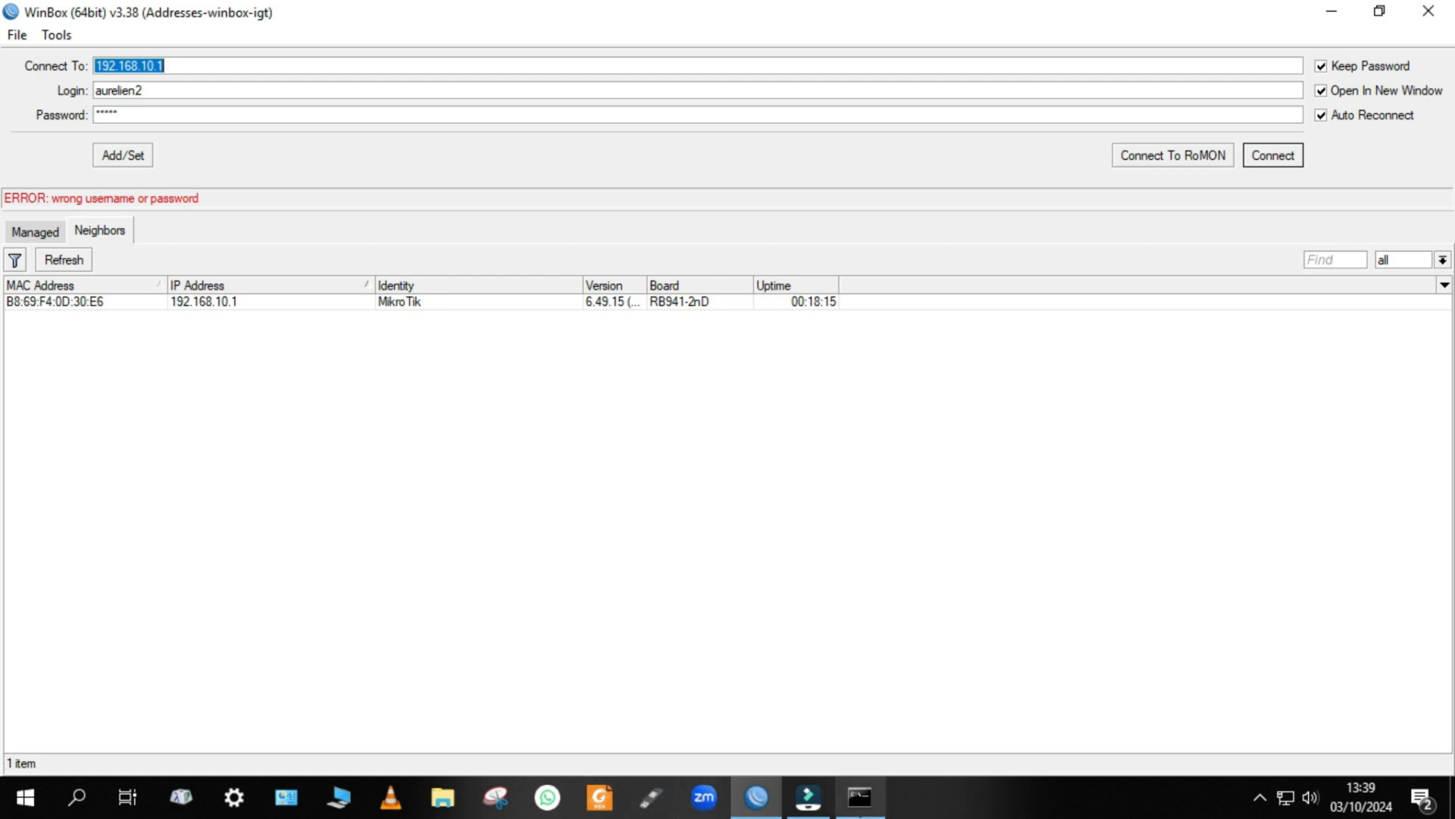
Check the computer's IPv4 address in the Command Prompt, and briefly open the Control Panel's Réseau et Internet settings.
{"action": "mouse_move", "coordinate": [808, 796]}
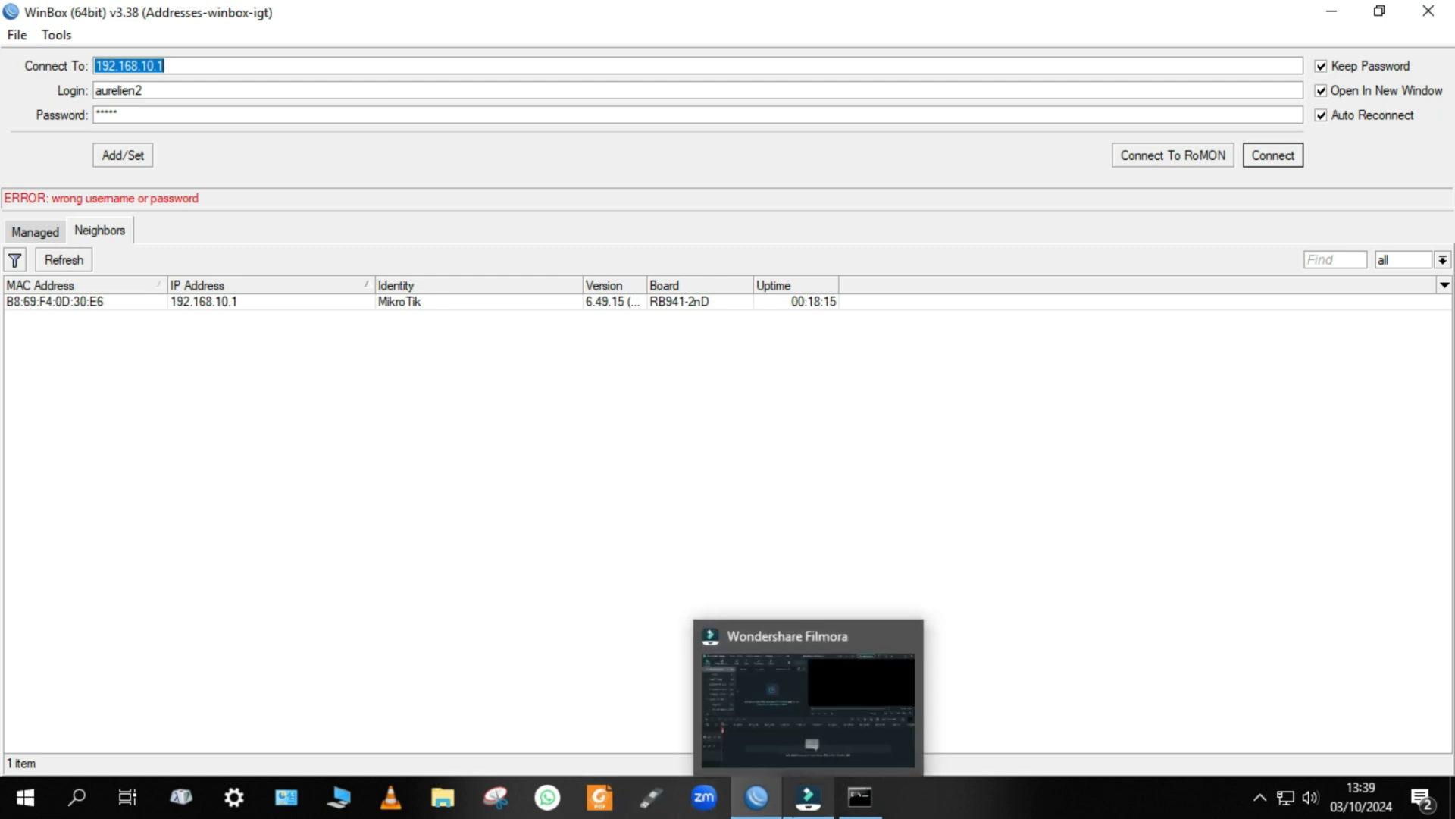
{"action": "left_click", "coordinate": [288, 807]}
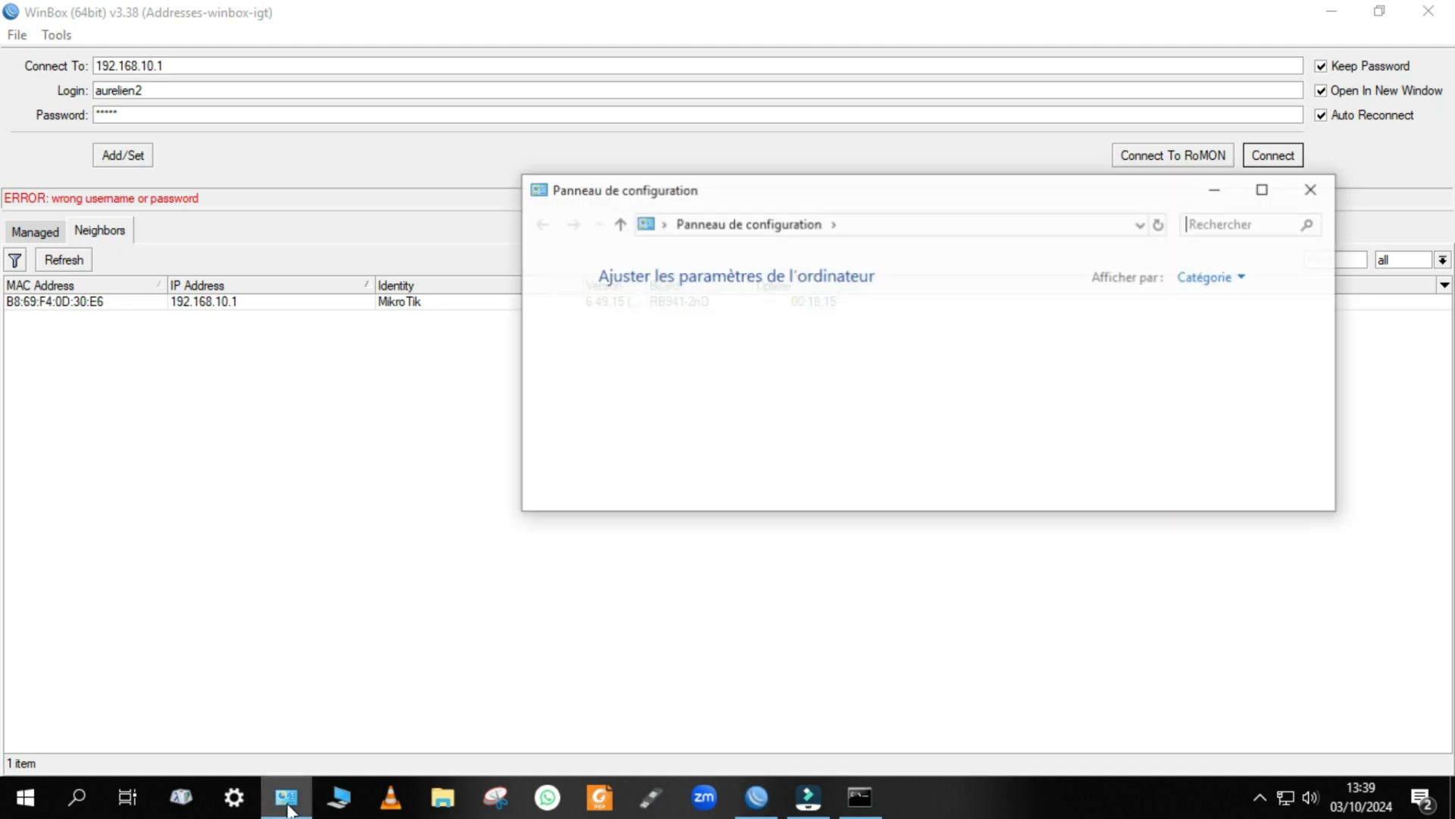
{"action": "scroll", "coordinate": [732, 479], "scroll_direction": "down", "scroll_amount": 1}
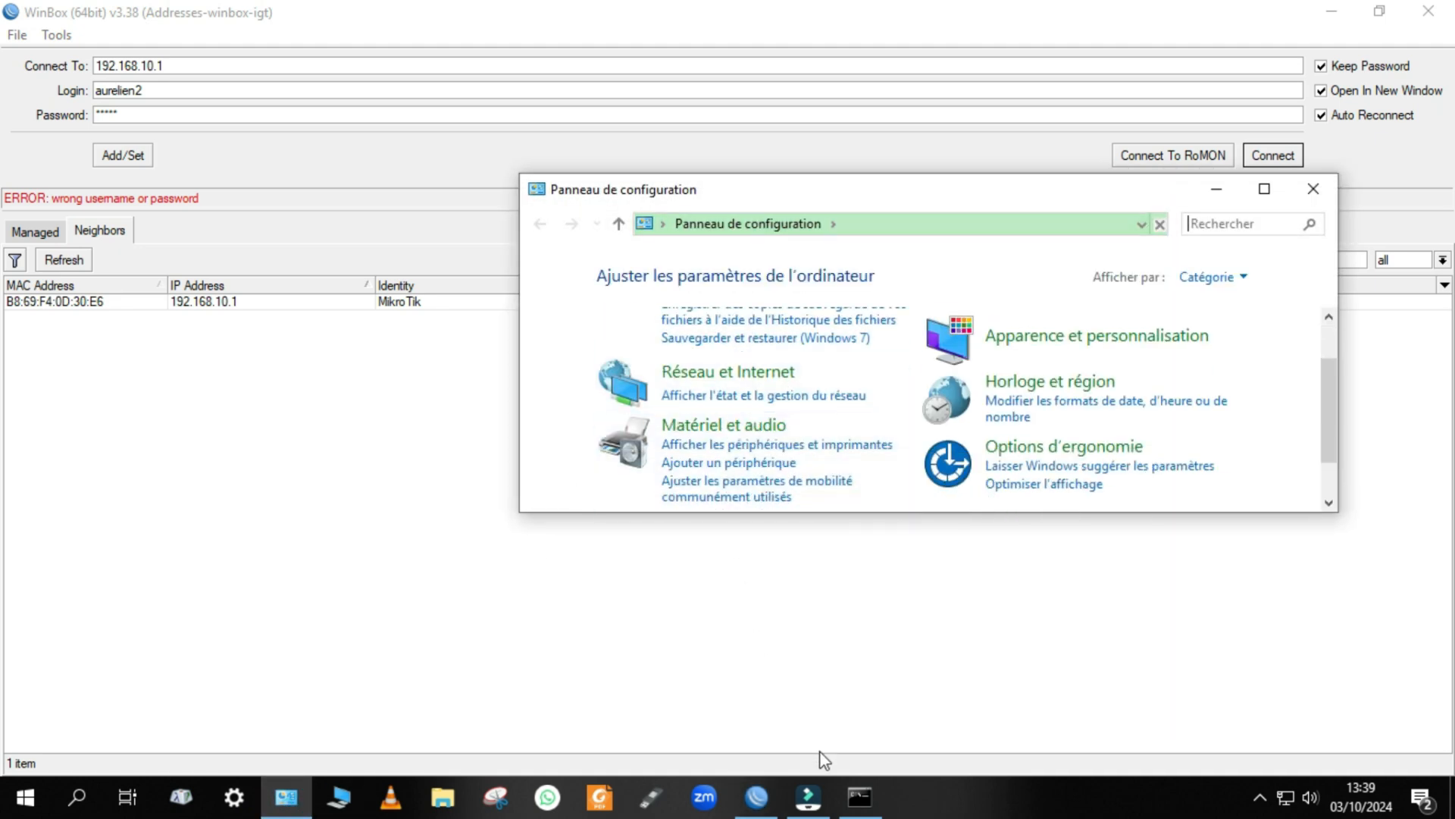
{"action": "left_click", "coordinate": [859, 797]}
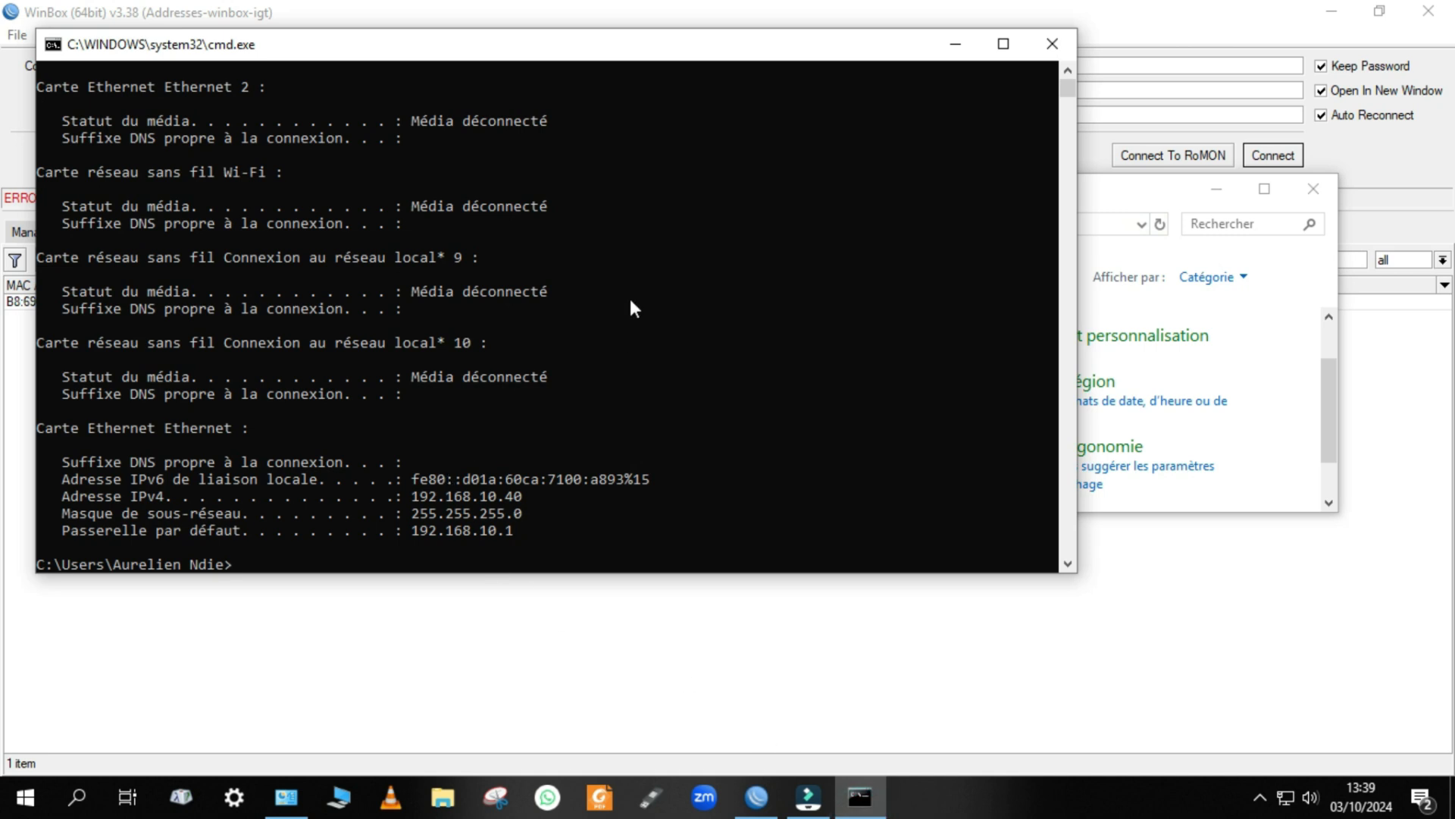
{"action": "left_click", "coordinate": [956, 43]}
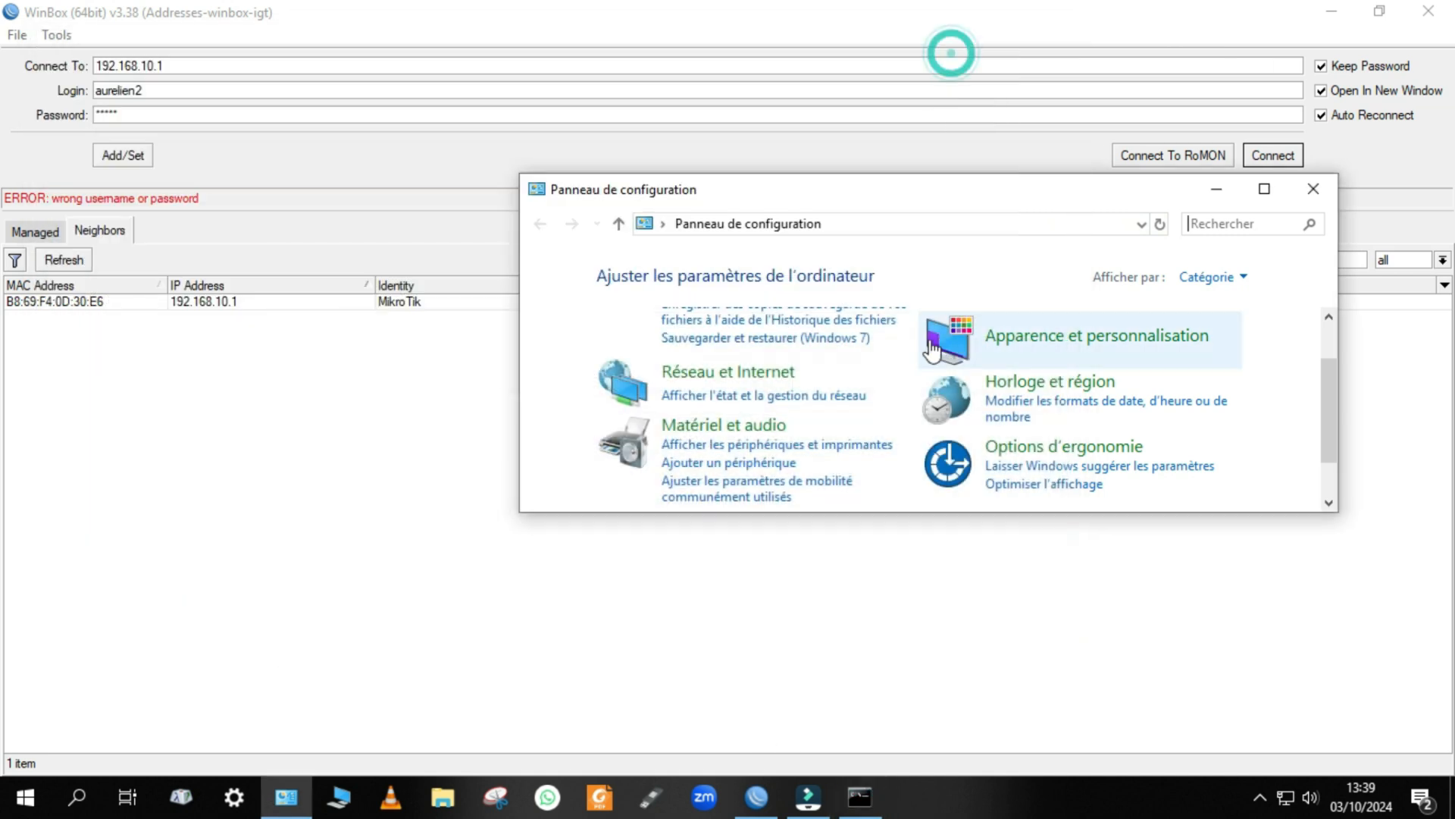
{"action": "scroll", "coordinate": [669, 395], "scroll_direction": "up", "scroll_amount": 1}
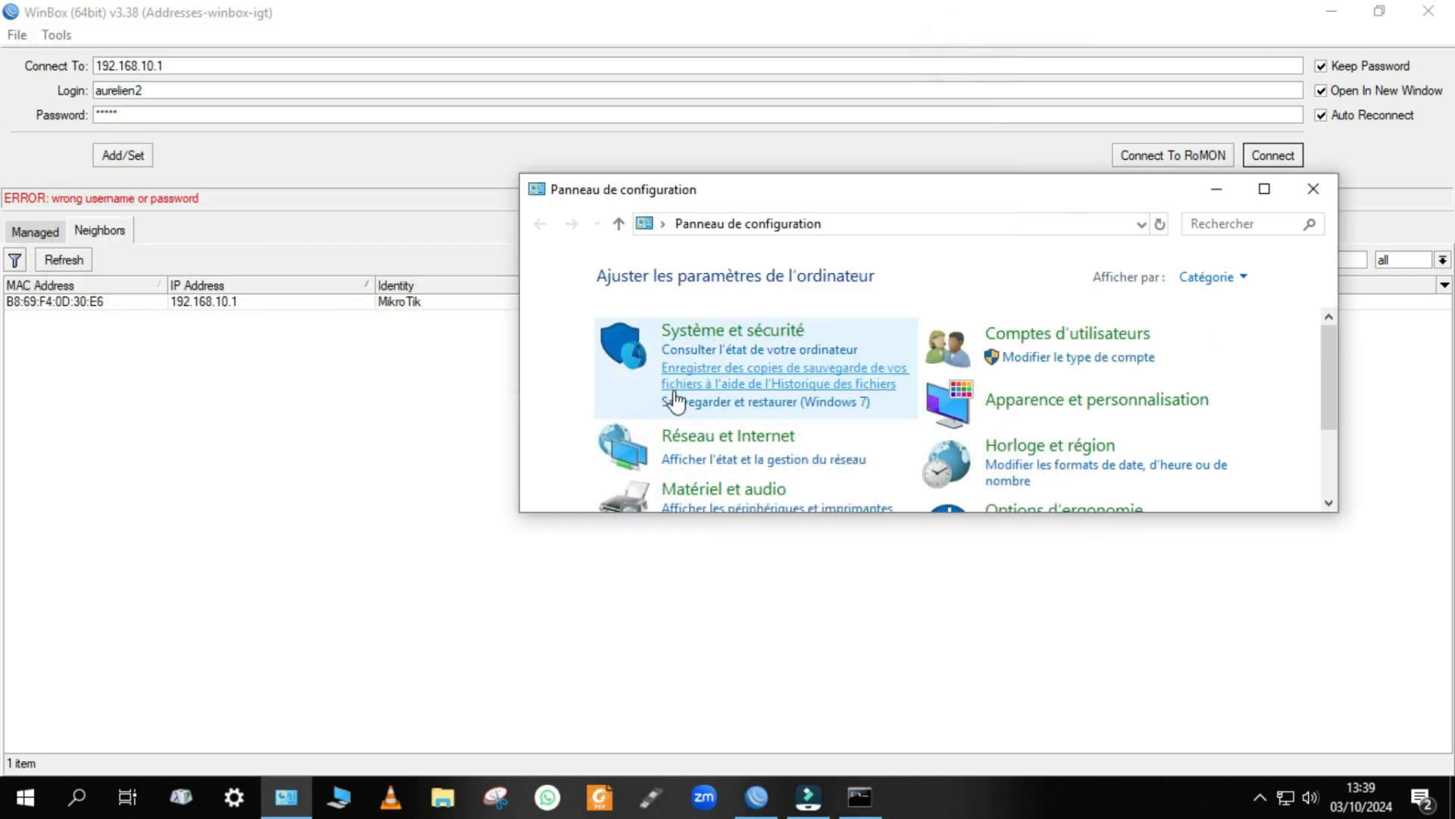
{"action": "left_click", "coordinate": [705, 436]}
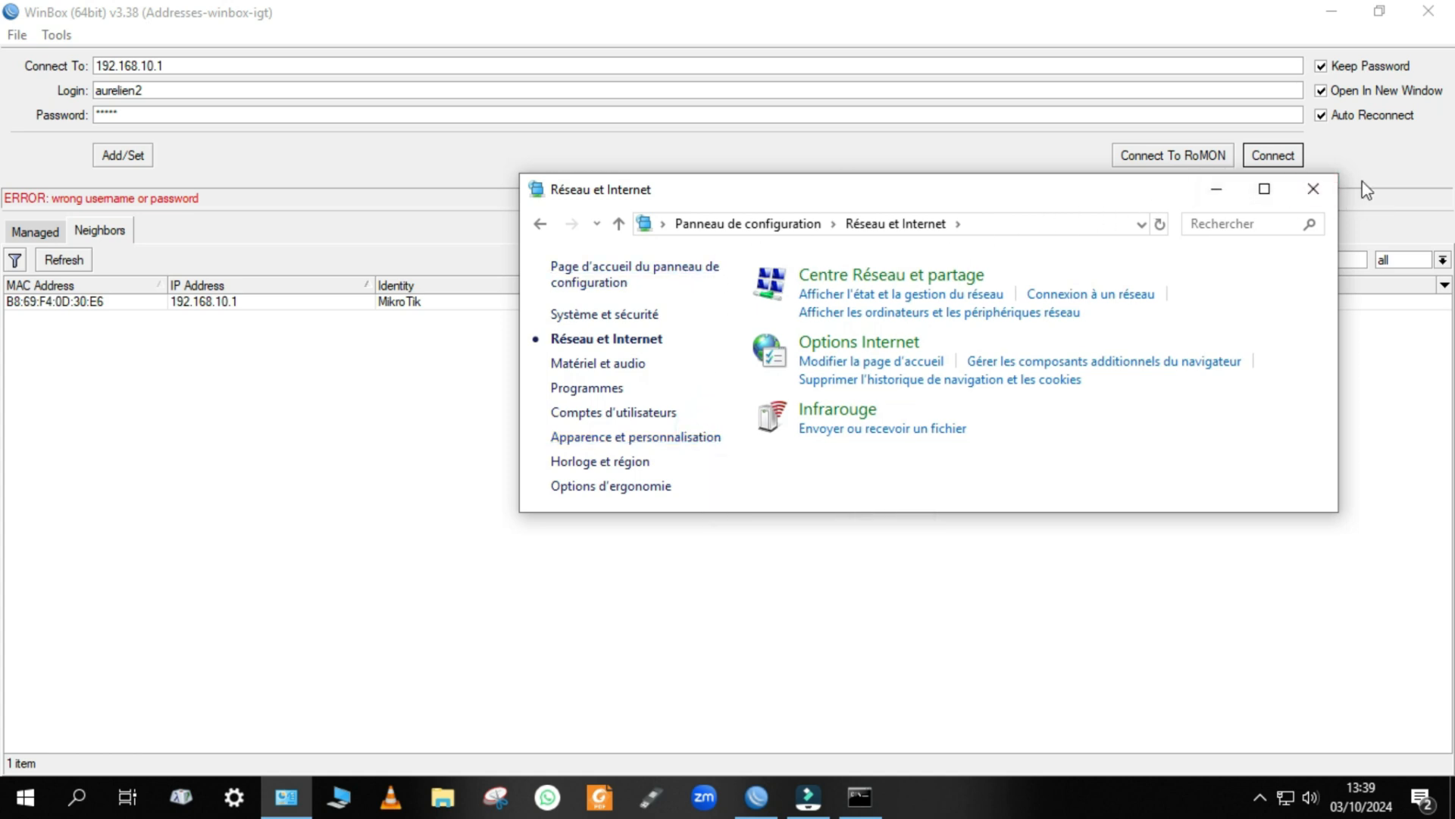
{"action": "left_click", "coordinate": [1314, 189]}
Replace the login with admin, enter the account password, and connect to the router at 192.168.10.1.
{"action": "left_click", "coordinate": [205, 82]}
{"action": "key", "text": "BackSpace"}
{"action": "key", "text": "BackSpace"}
{"action": "key", "text": "BackSpace"}
{"action": "key", "text": "BackSpace"}
{"action": "key", "text": "BackSpace"}
{"action": "key", "text": "BackSpace"}
{"action": "key", "text": "BackSpace"}
{"action": "key", "text": "BackSpace"}
{"action": "key", "text": "BackSpace"}
{"action": "type", "text": "admin"}
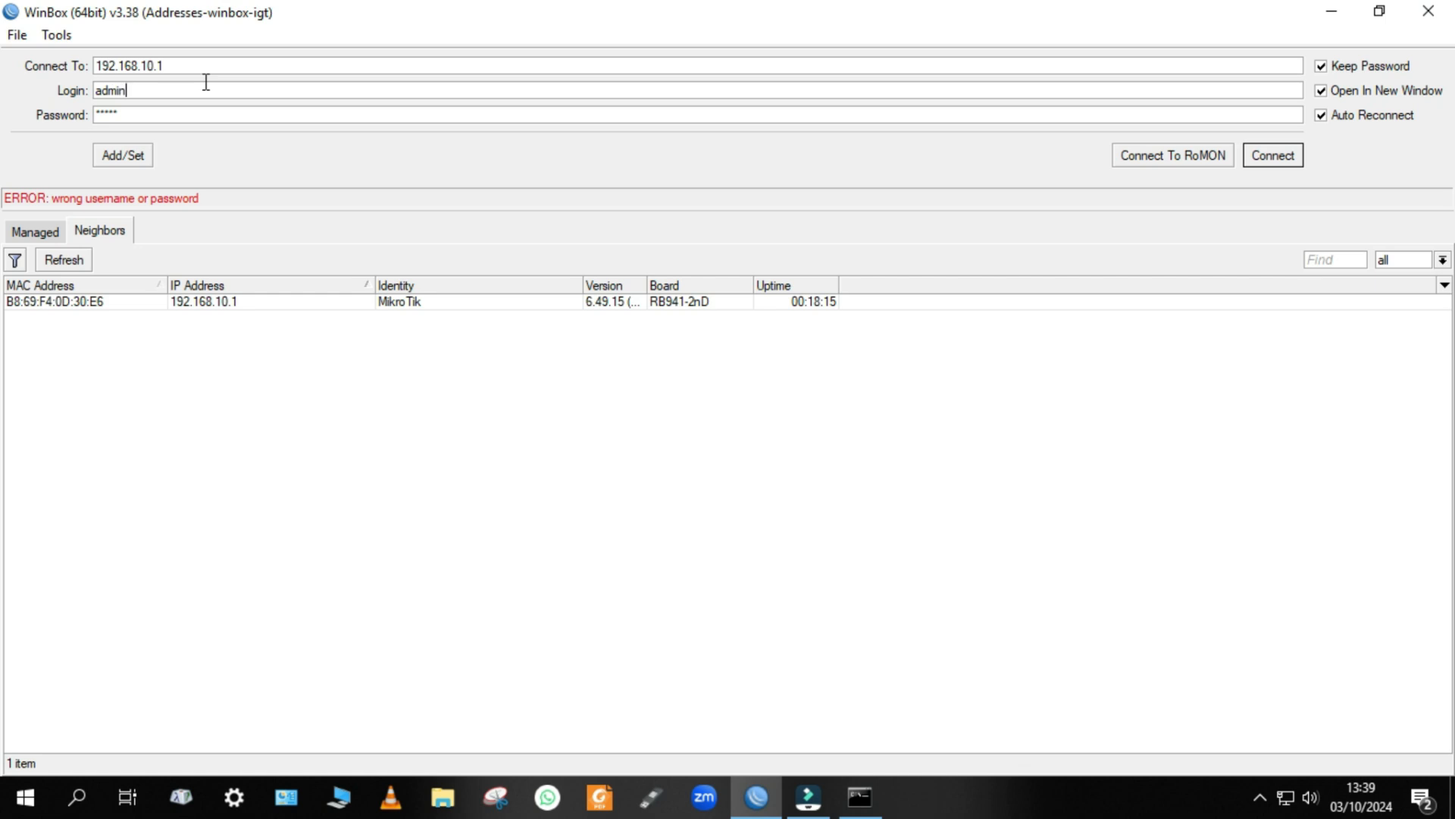
{"action": "key", "text": "Tab"}
{"action": "key", "text": "BackSpace"}
{"action": "type", "text": "*"}
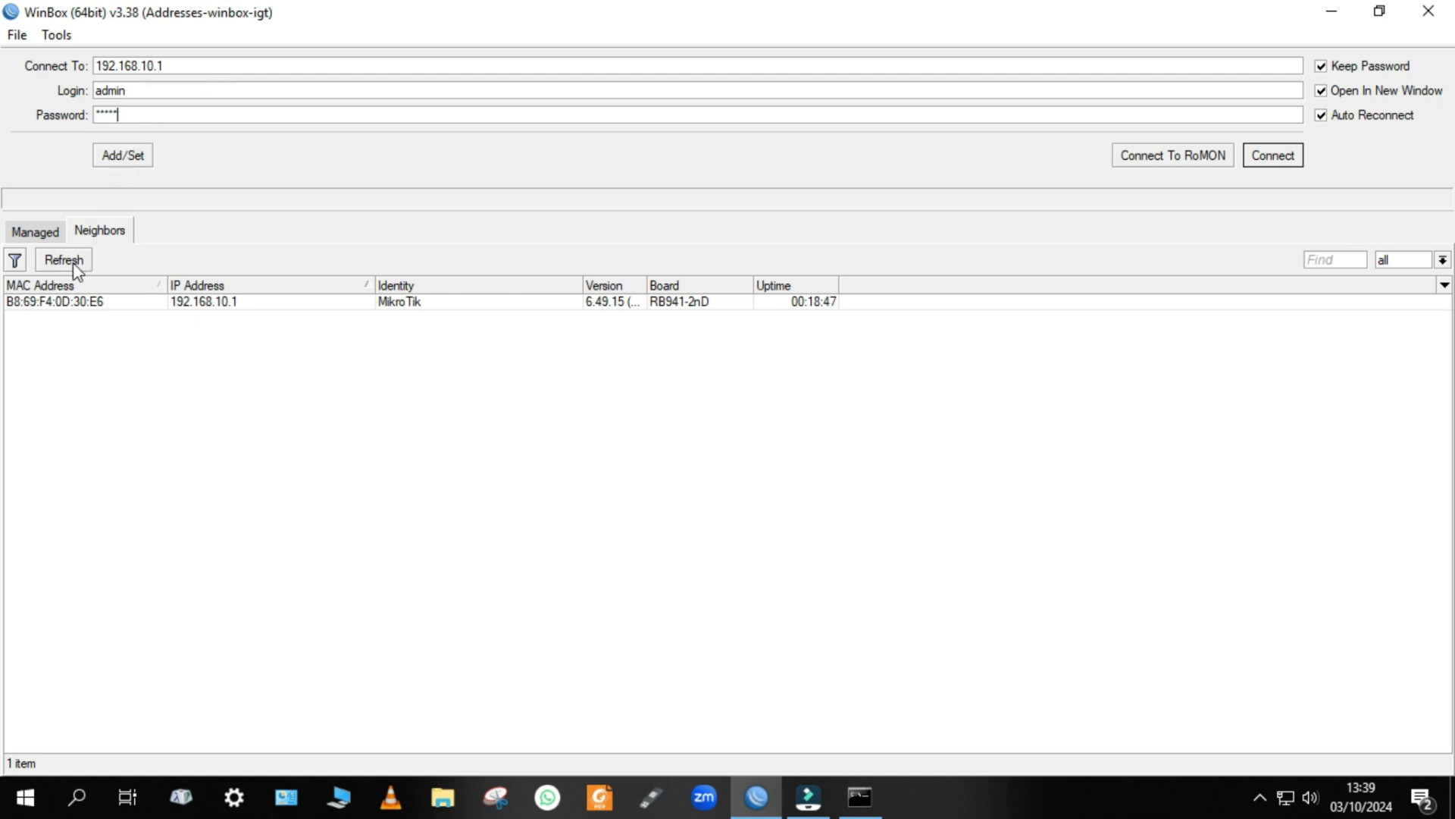
{"action": "left_click", "coordinate": [1260, 156]}
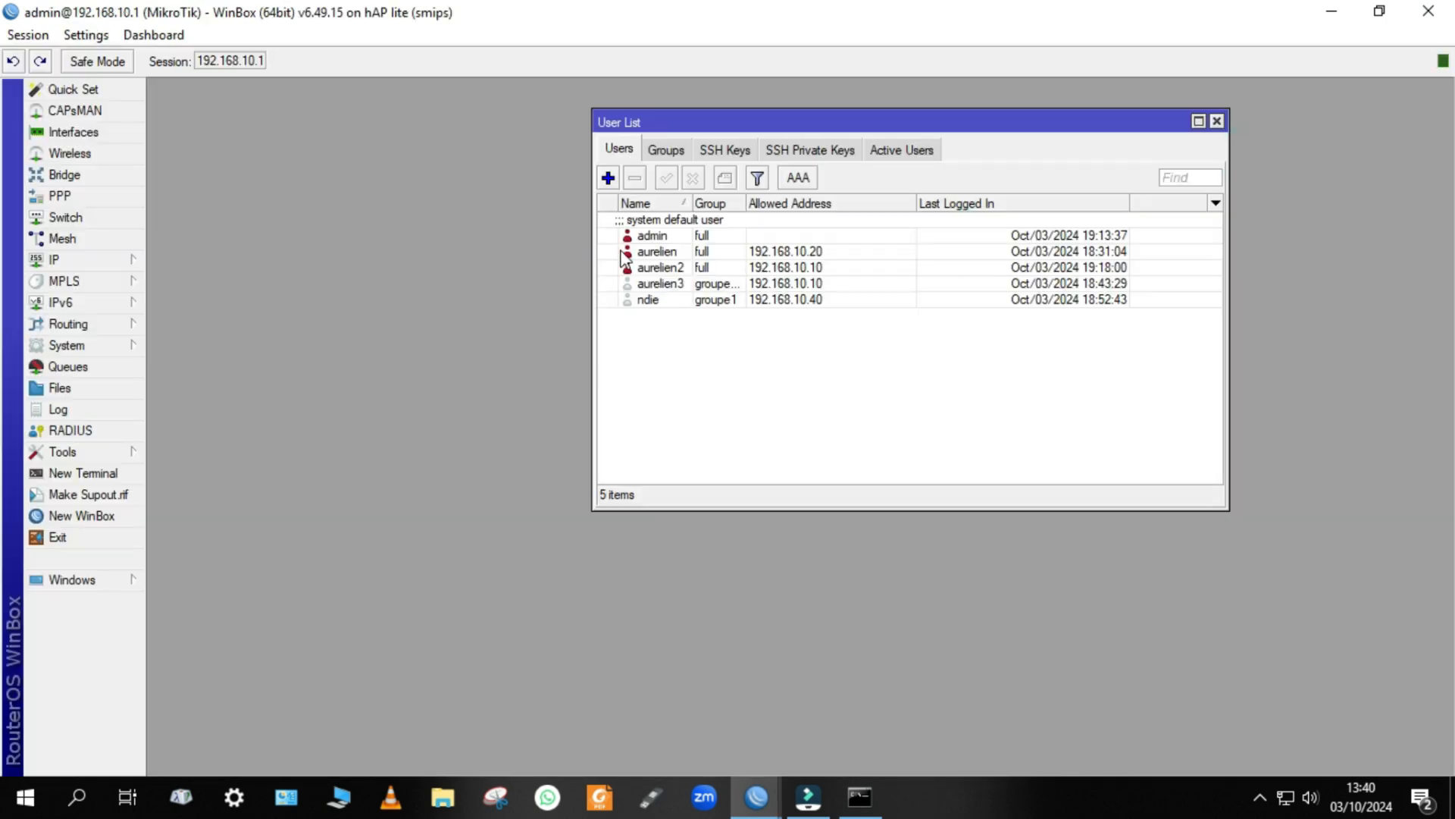
Review the admin account's allowed address in the user list, and close the list and the session.
{"action": "left_click", "coordinate": [704, 236]}
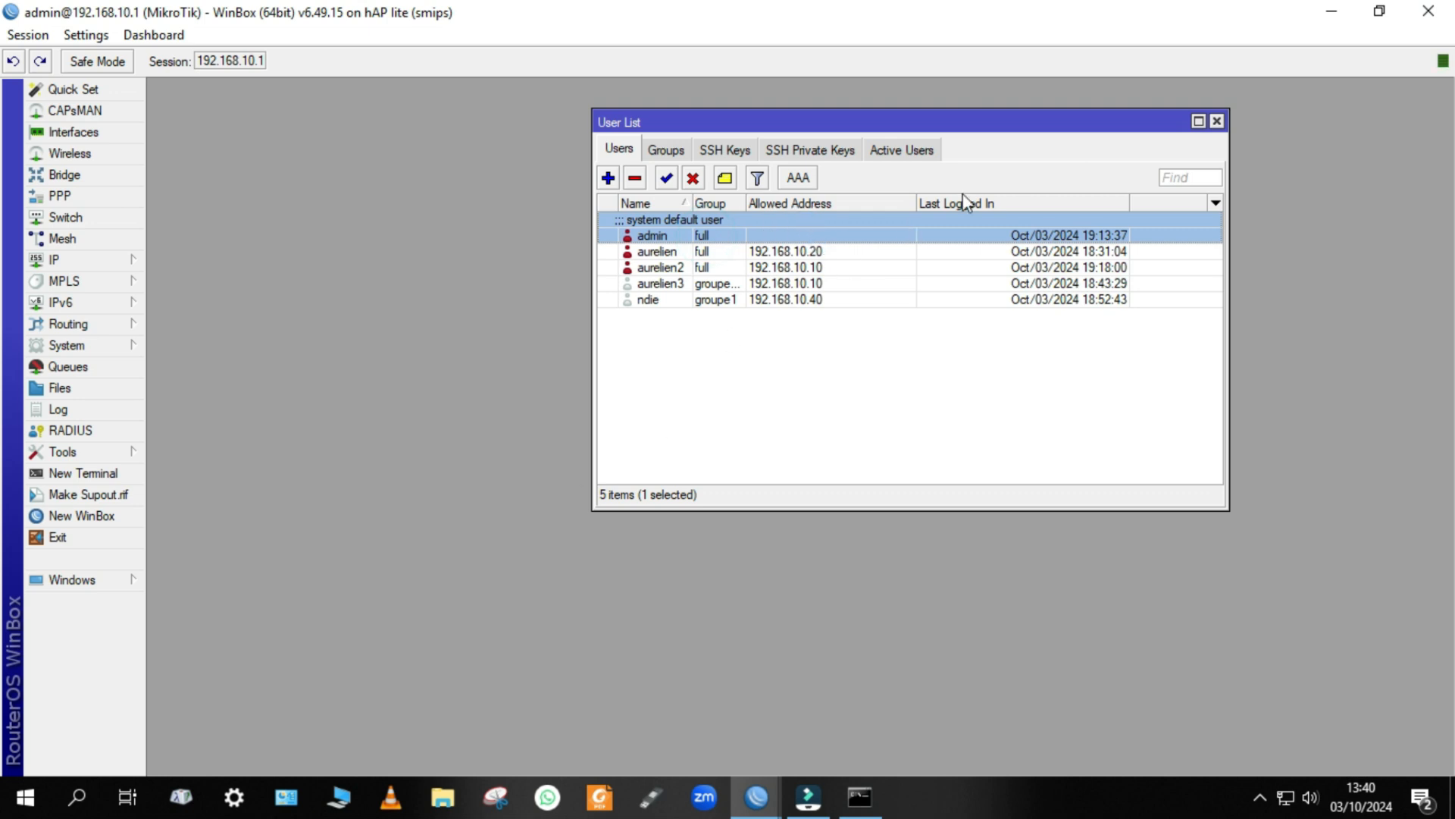
{"action": "left_click", "coordinate": [1221, 121]}
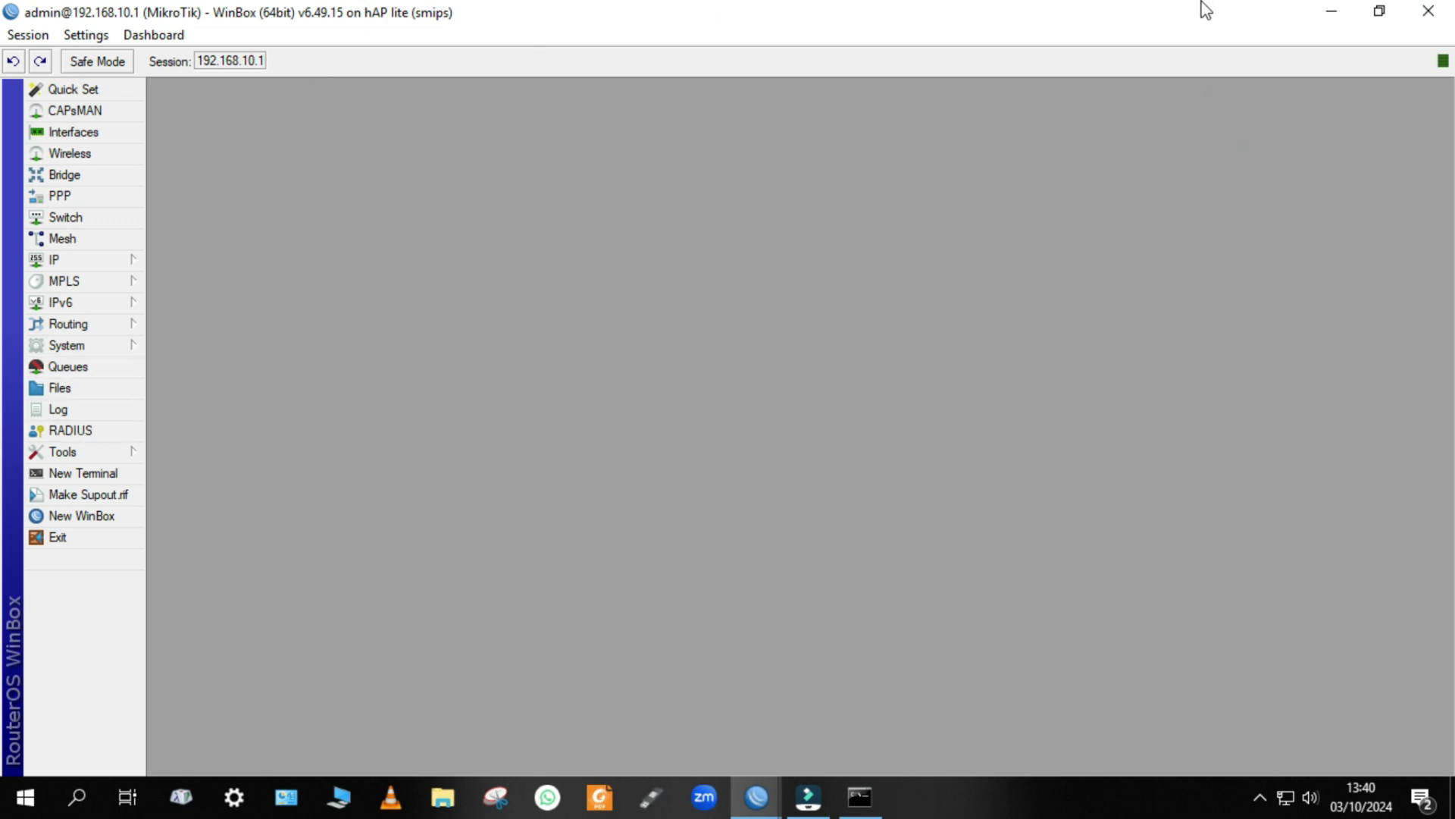
{"action": "left_click", "coordinate": [1428, 10]}
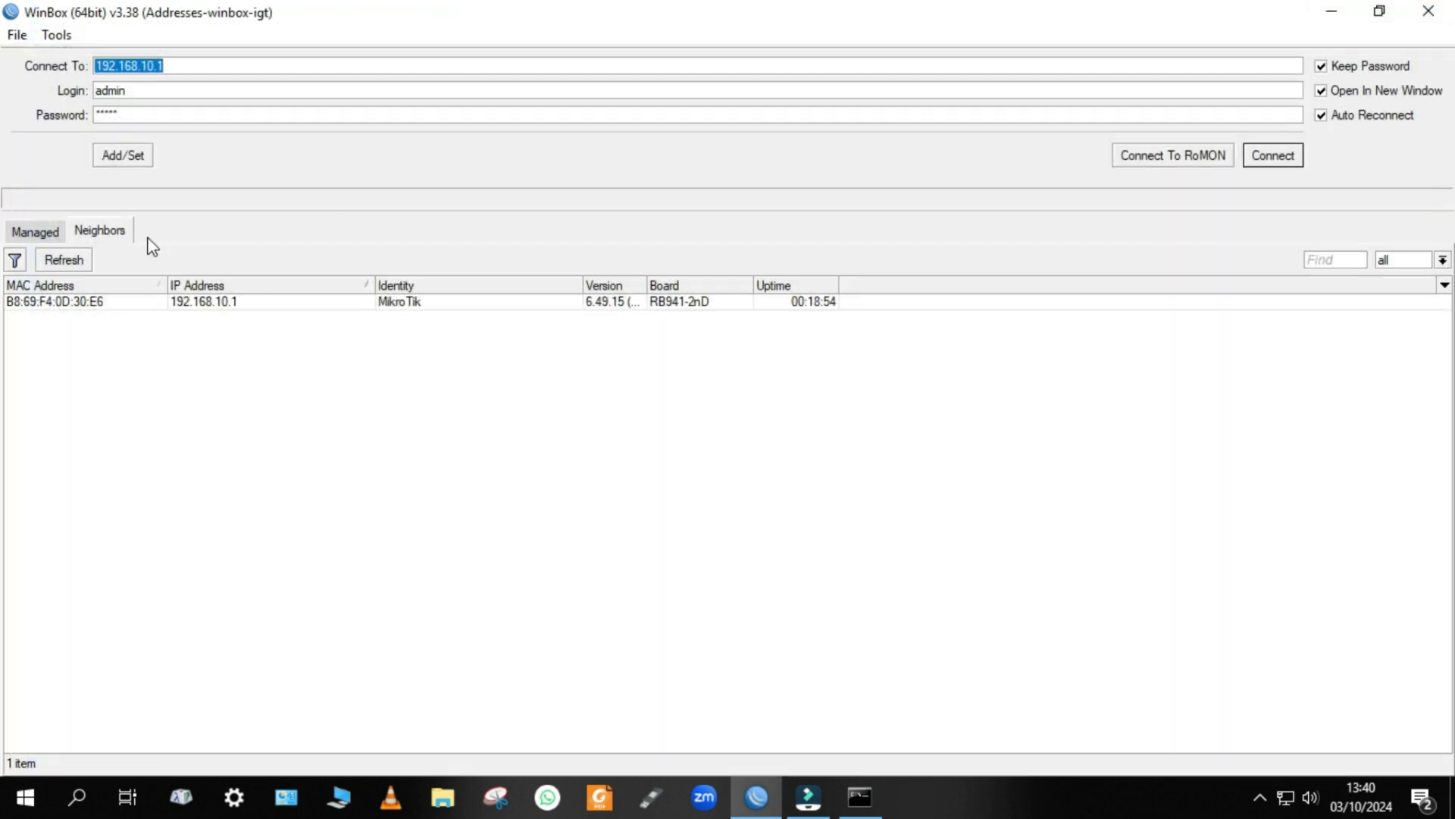
Try to connect as admin through MAC address B8:69:F4:0D:30:E6 and cancel the pending connection.
{"action": "left_click", "coordinate": [71, 303]}
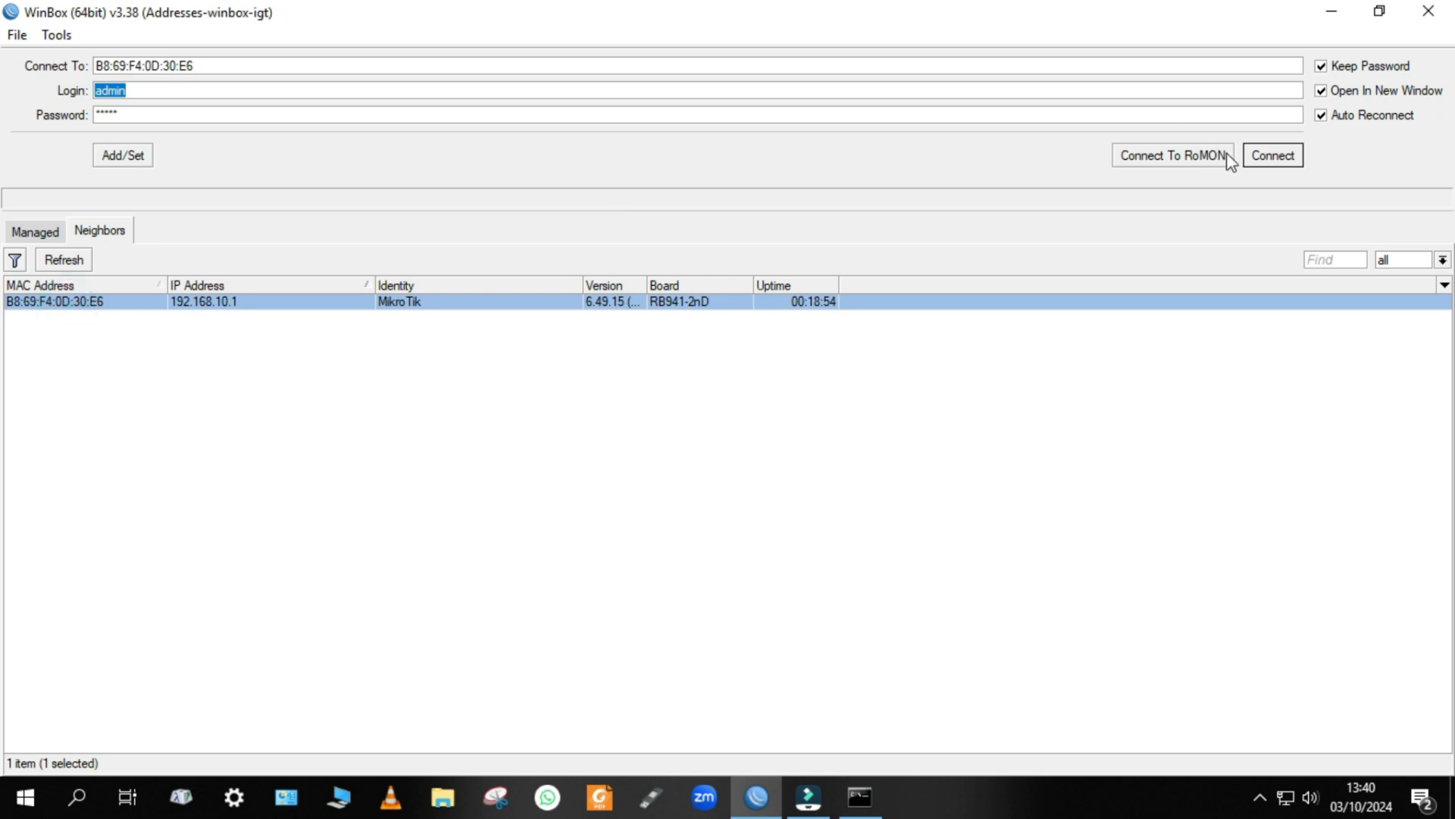
{"action": "left_click", "coordinate": [1281, 156]}
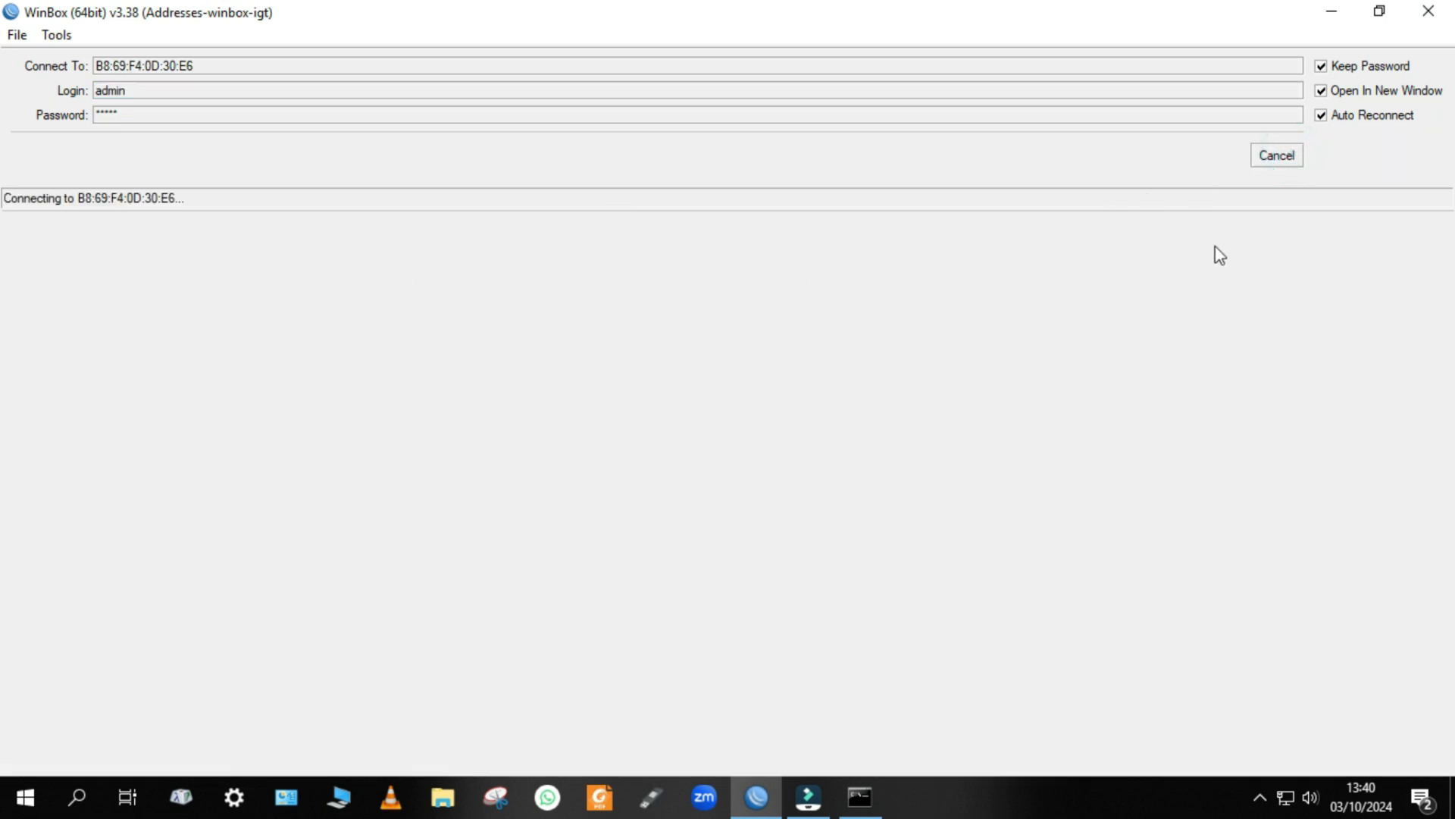
{"action": "left_click", "coordinate": [1294, 157]}
Connect to the router as admin through its IP address 192.168.10.1.
{"action": "left_click", "coordinate": [238, 306]}
{"action": "left_click", "coordinate": [235, 302]}
{"action": "left_click", "coordinate": [1293, 157]}
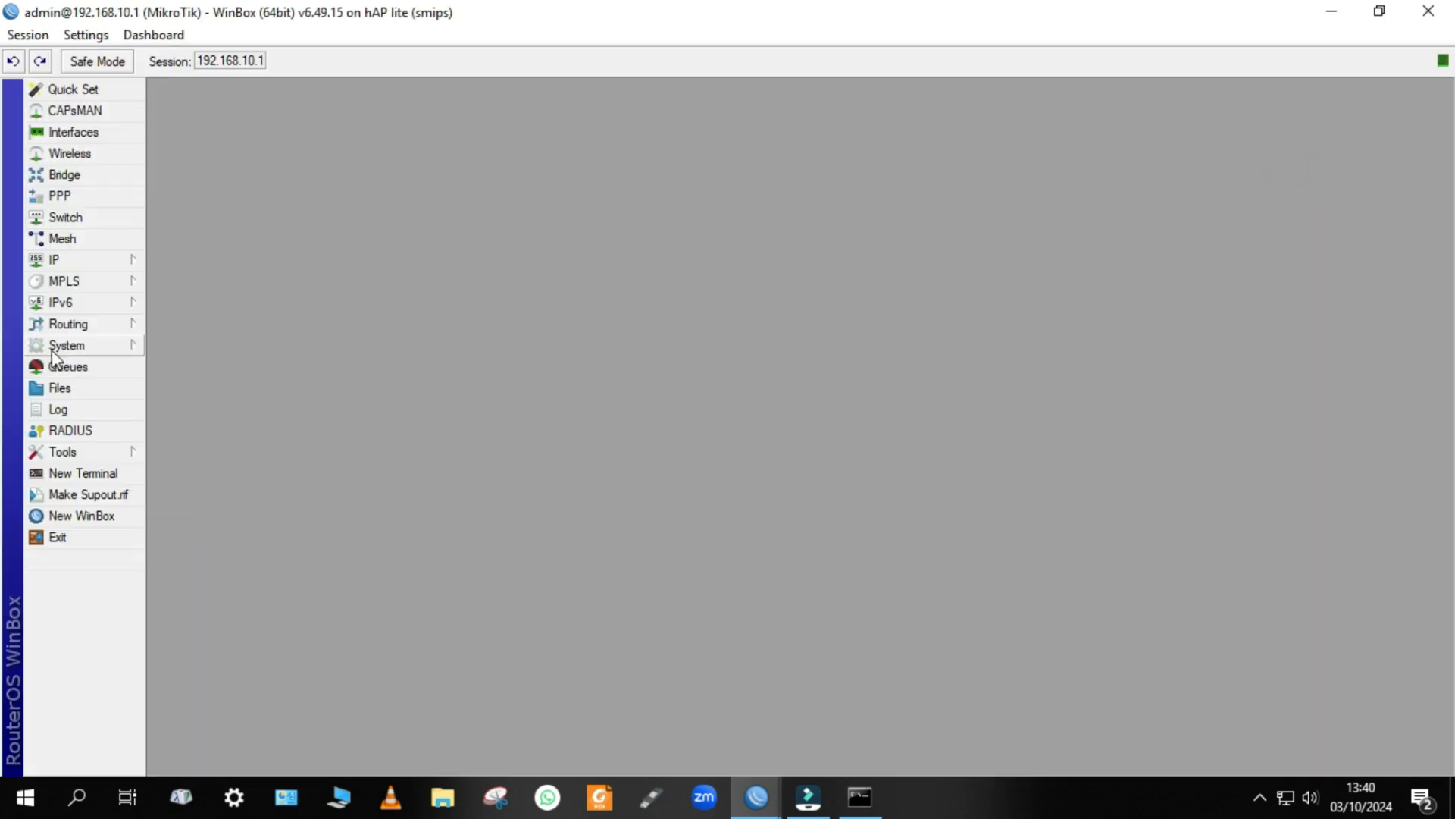
Set the MAC WinBox Server's allowed interface list to all, save it, and close the router session.
{"action": "left_click", "coordinate": [59, 450]}
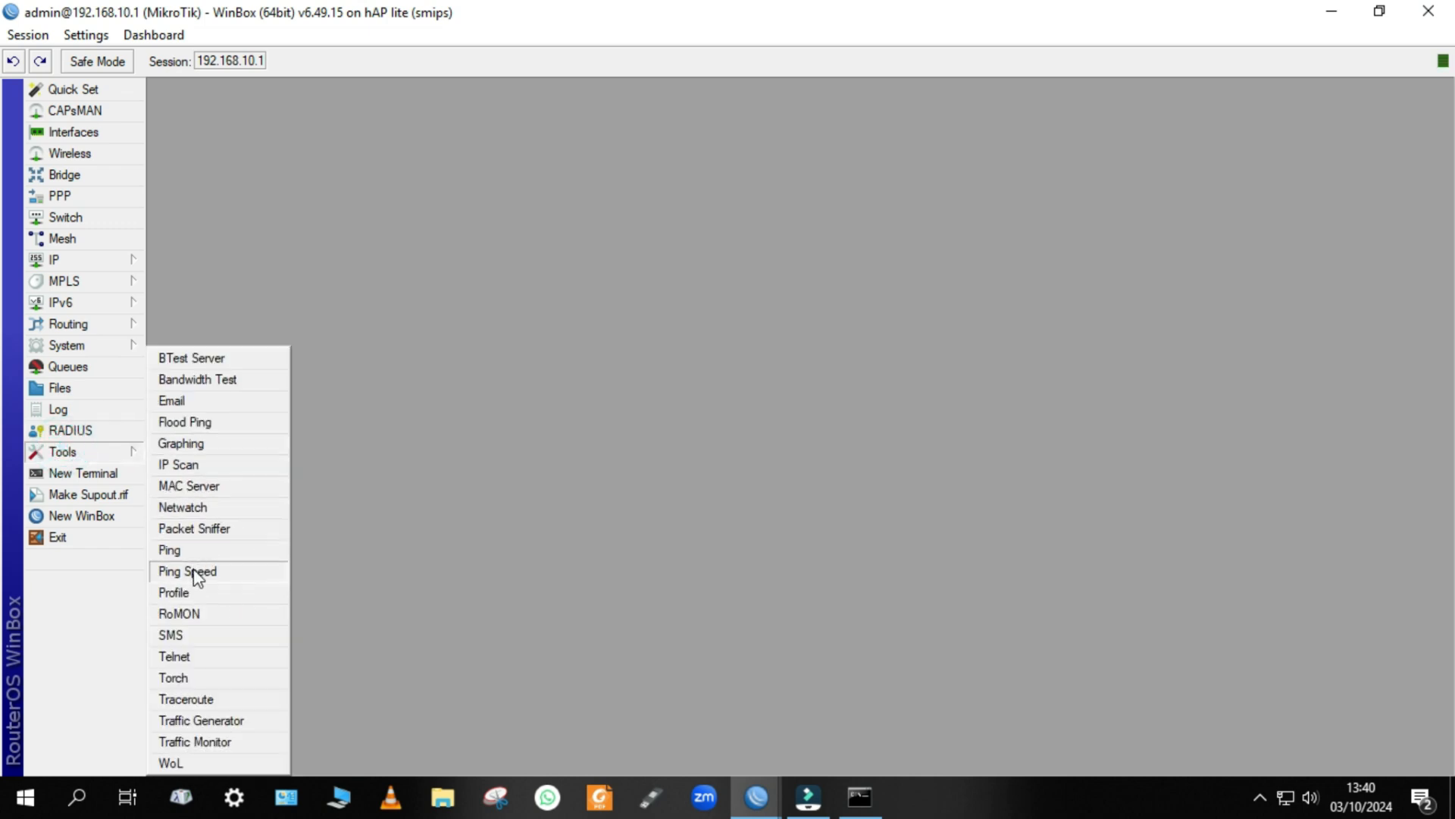
{"action": "left_click", "coordinate": [219, 485]}
{"action": "left_click", "coordinate": [822, 279]}
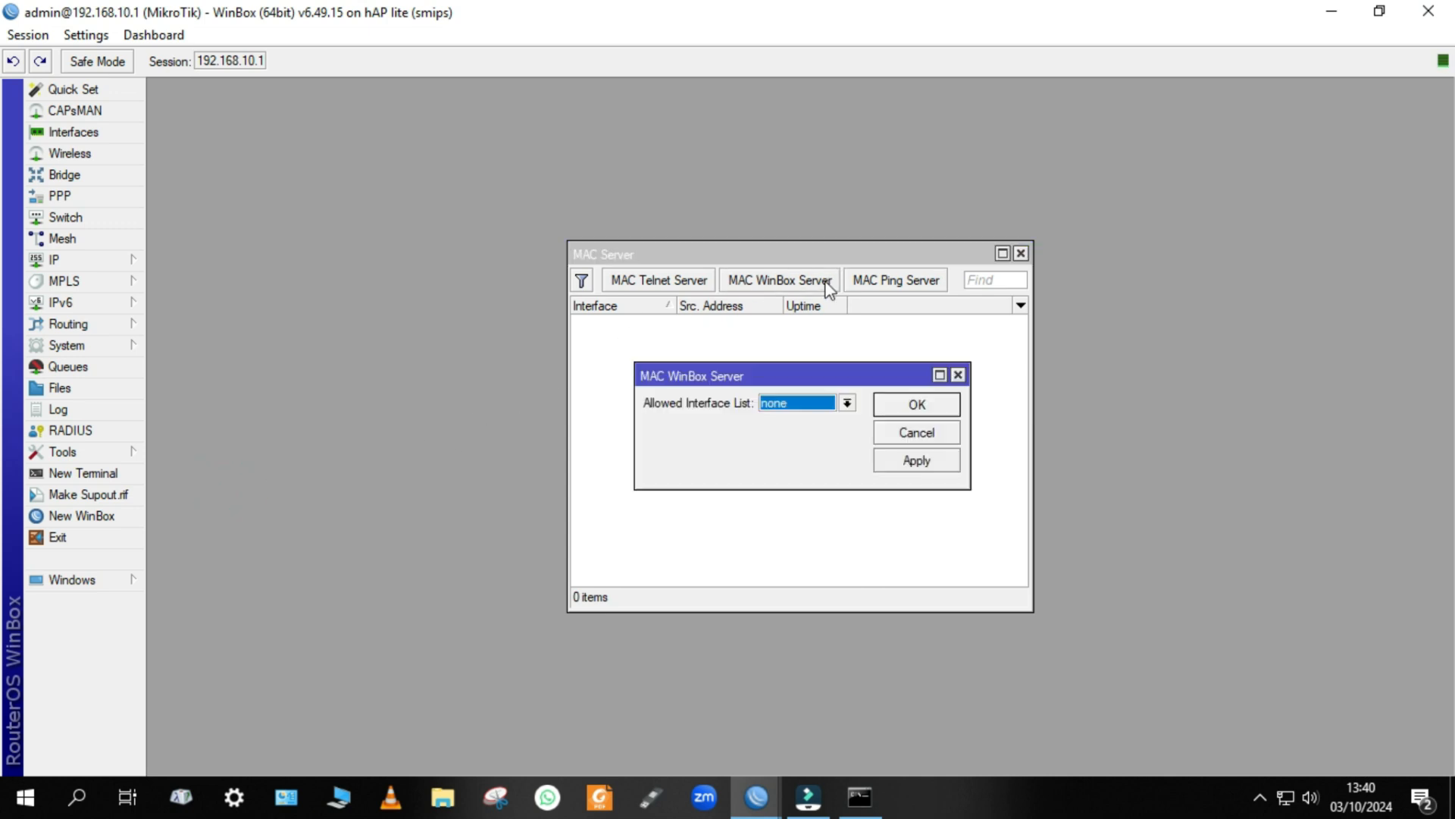
{"action": "left_click", "coordinate": [792, 405]}
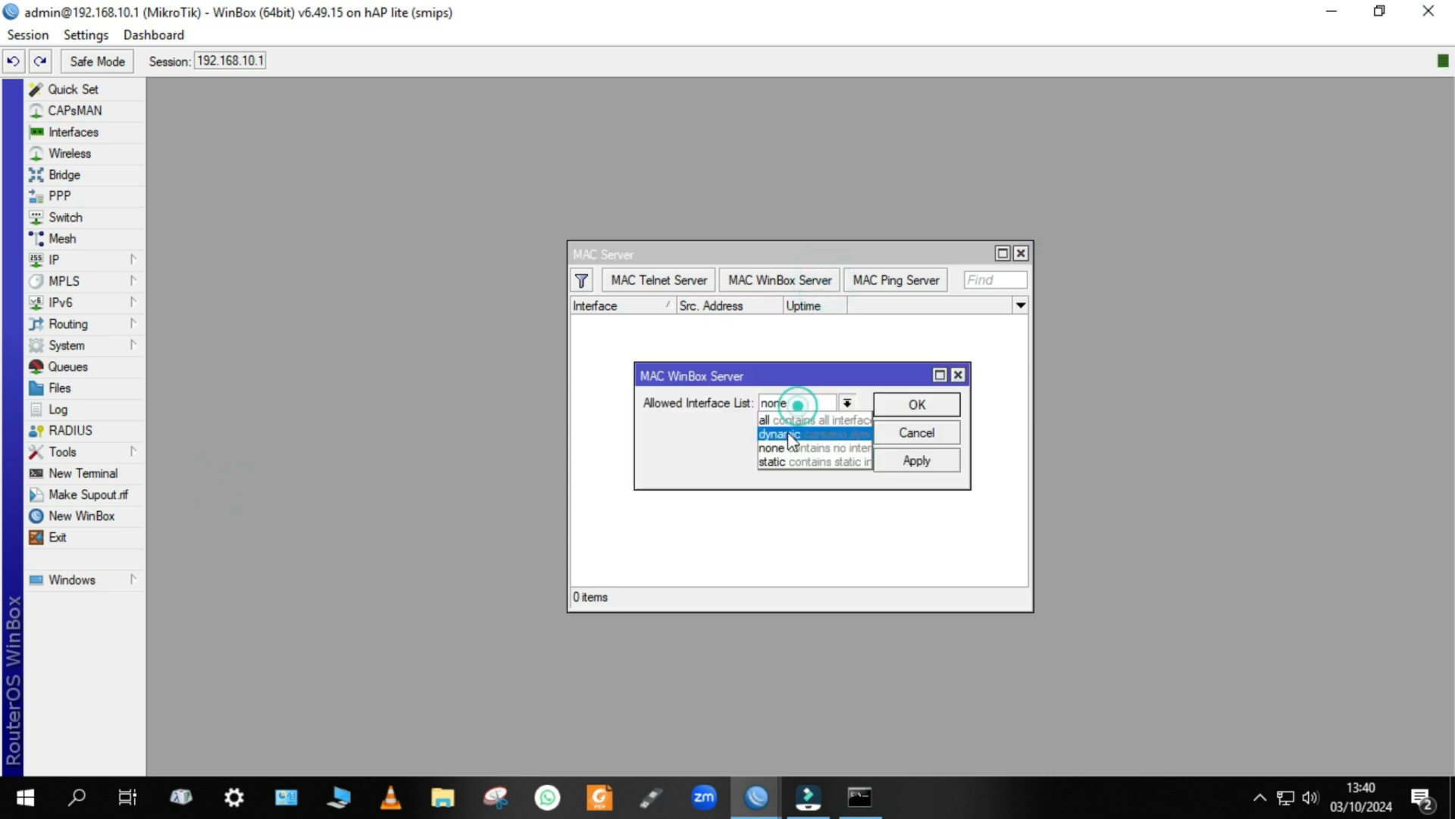
{"action": "left_click", "coordinate": [781, 419]}
{"action": "left_click", "coordinate": [916, 459]}
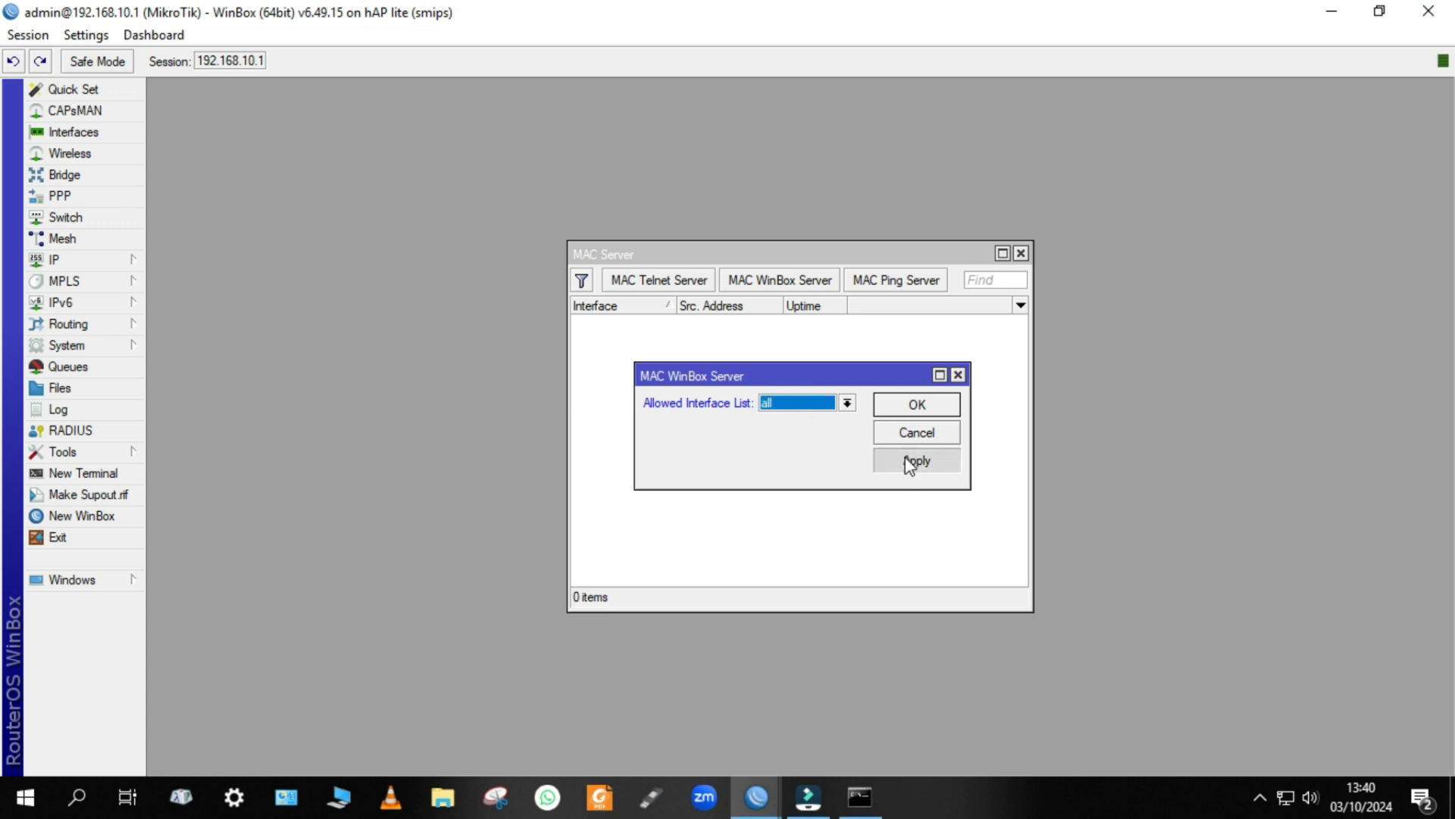
{"action": "left_click", "coordinate": [918, 404]}
{"action": "left_click", "coordinate": [1437, 9]}
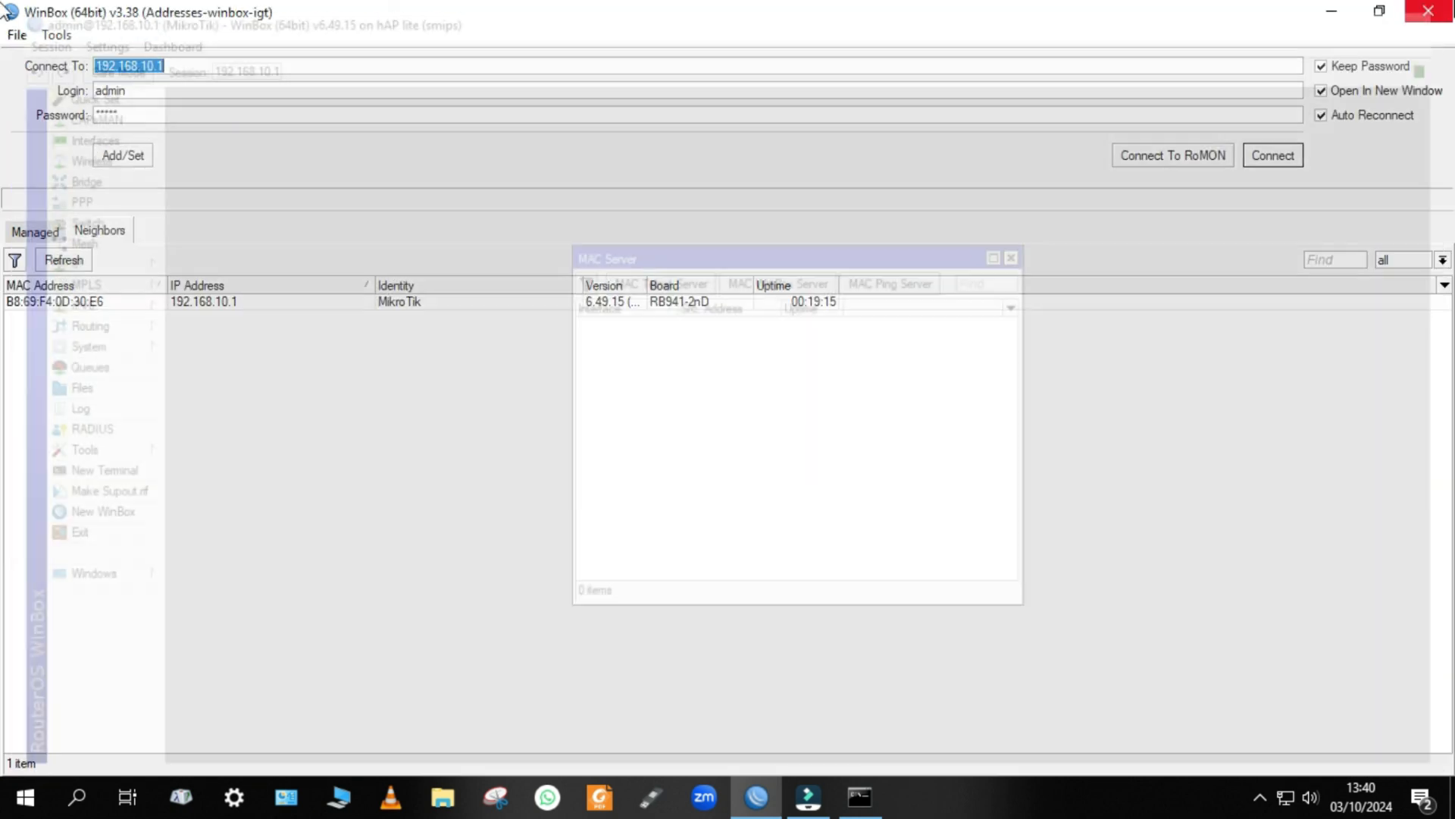
Connect to the router as admin through MAC address B8:69:F4:0D:30:E6 and close the MAC Server window.
{"action": "left_click", "coordinate": [102, 301]}
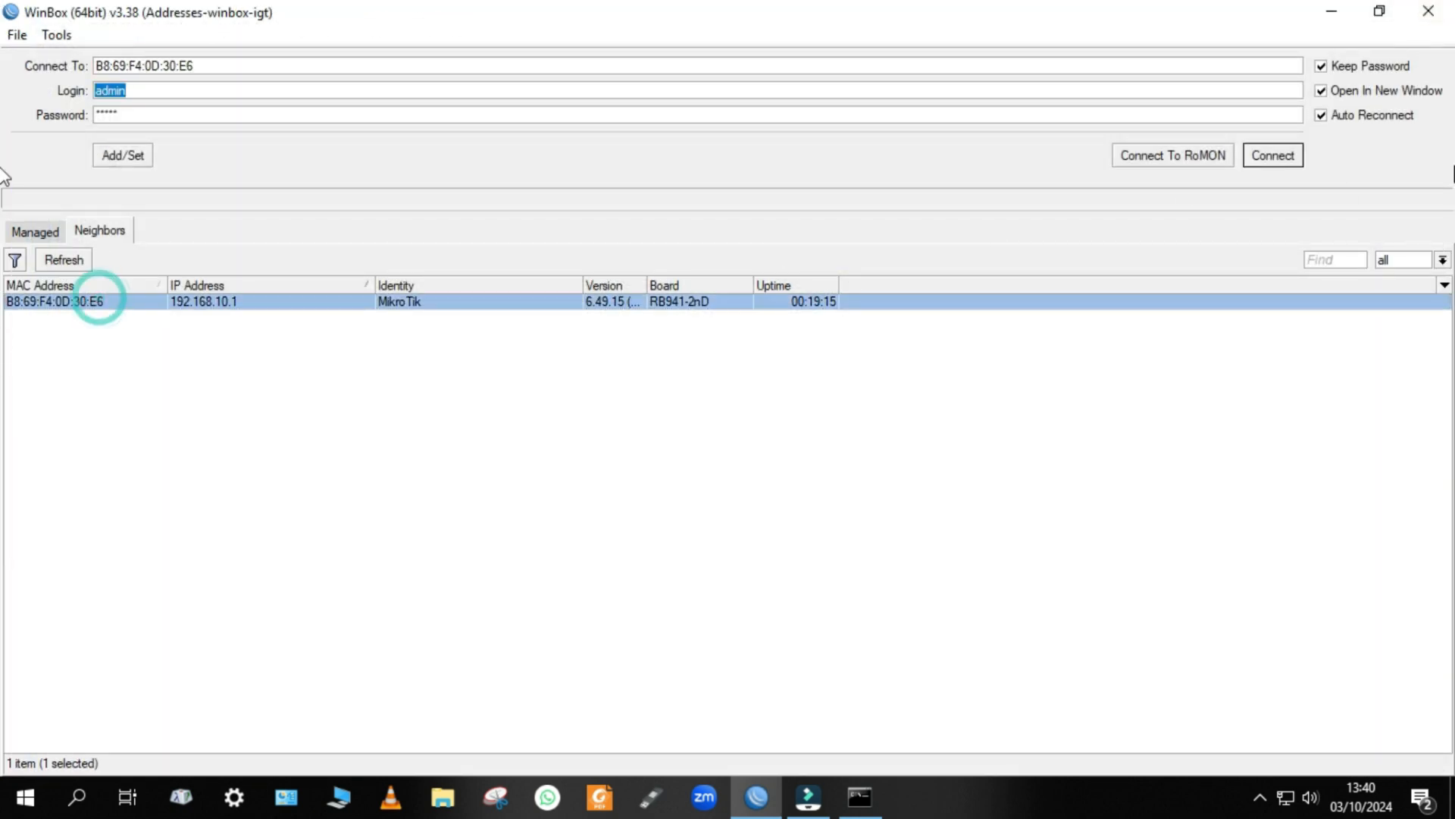
{"action": "left_click", "coordinate": [1284, 161]}
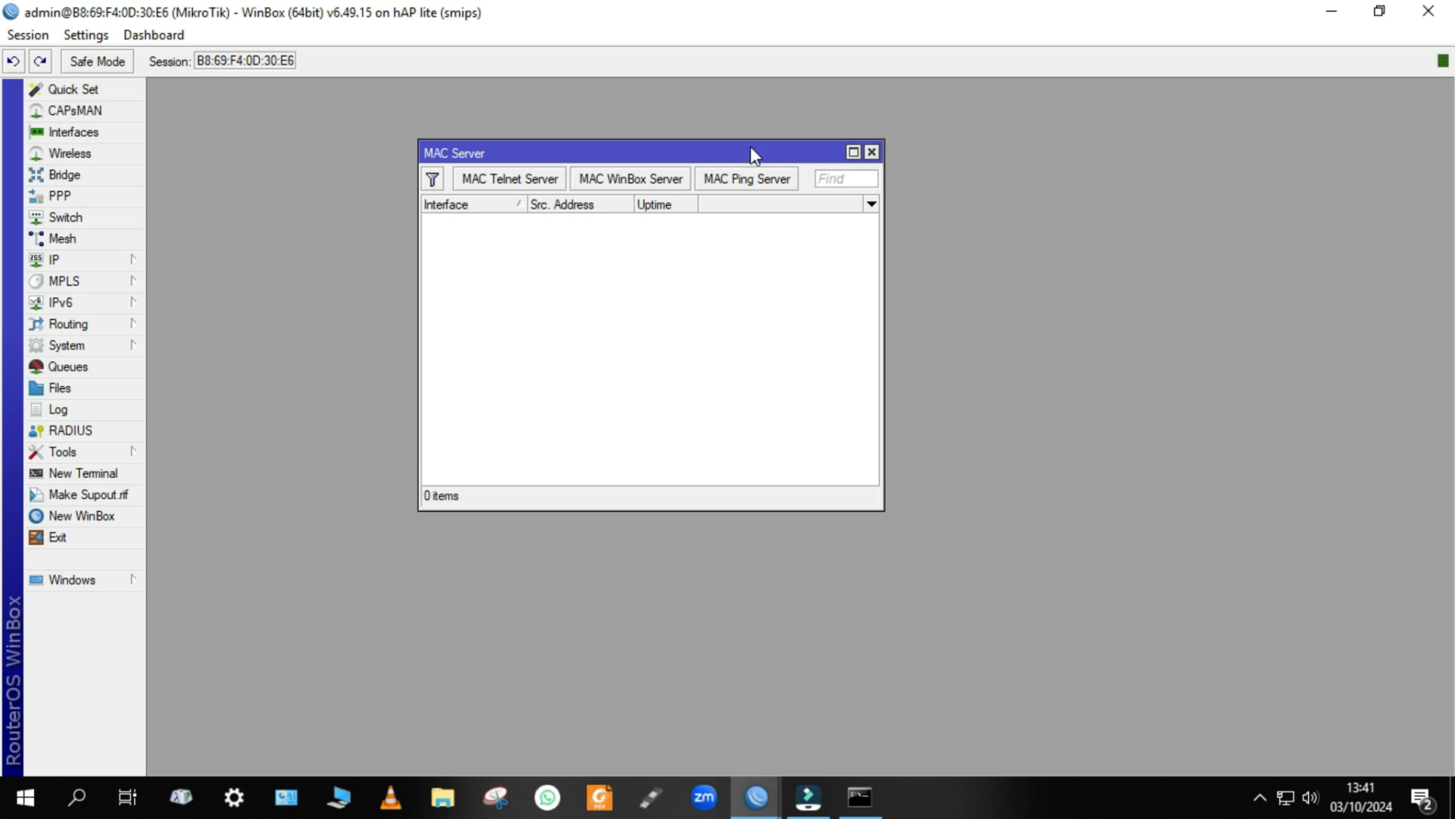
{"action": "left_click", "coordinate": [871, 152]}
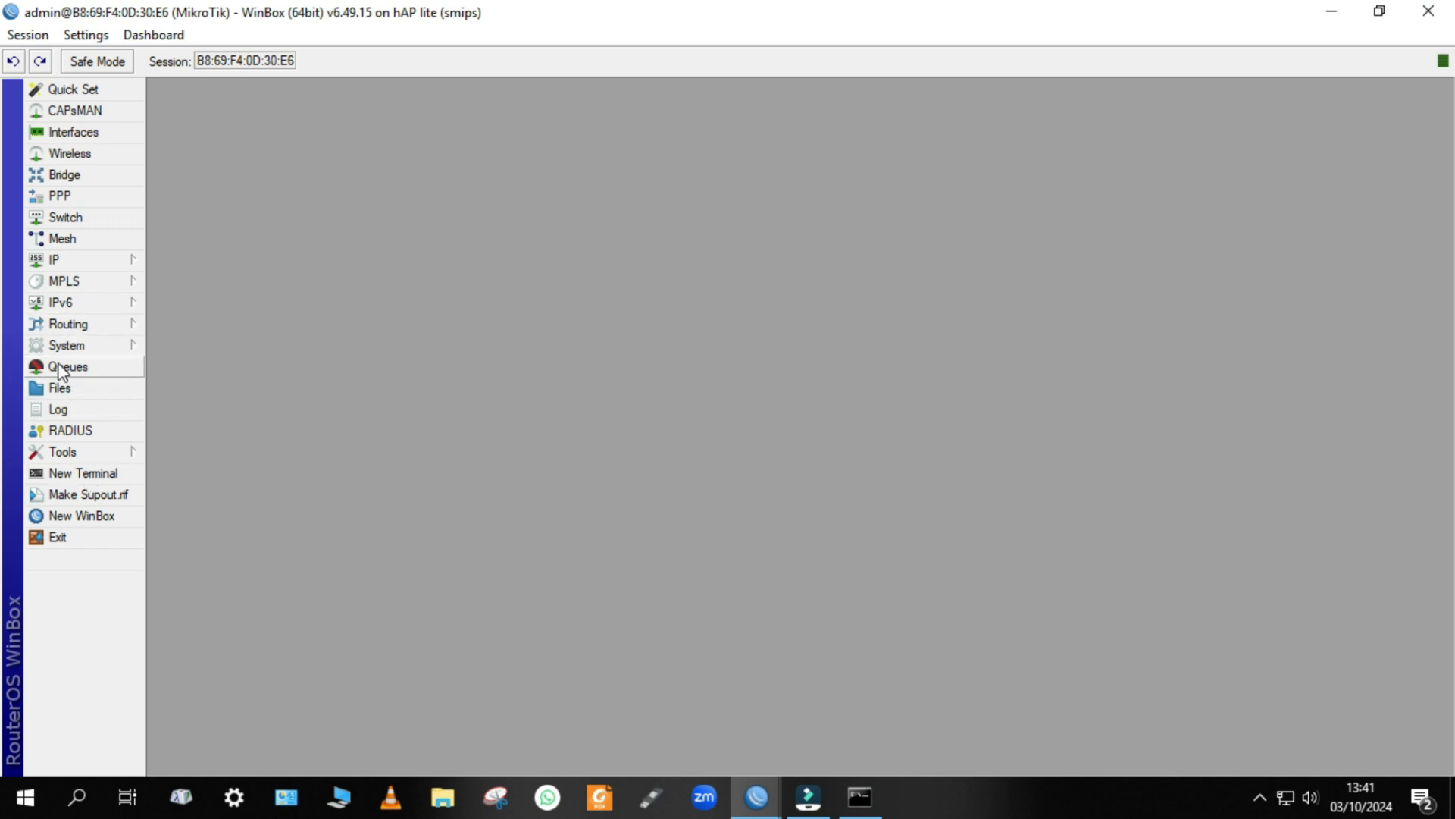
Open the router's IP service list, select the winbox service, and widen the list window.
{"action": "left_click", "coordinate": [88, 260]}
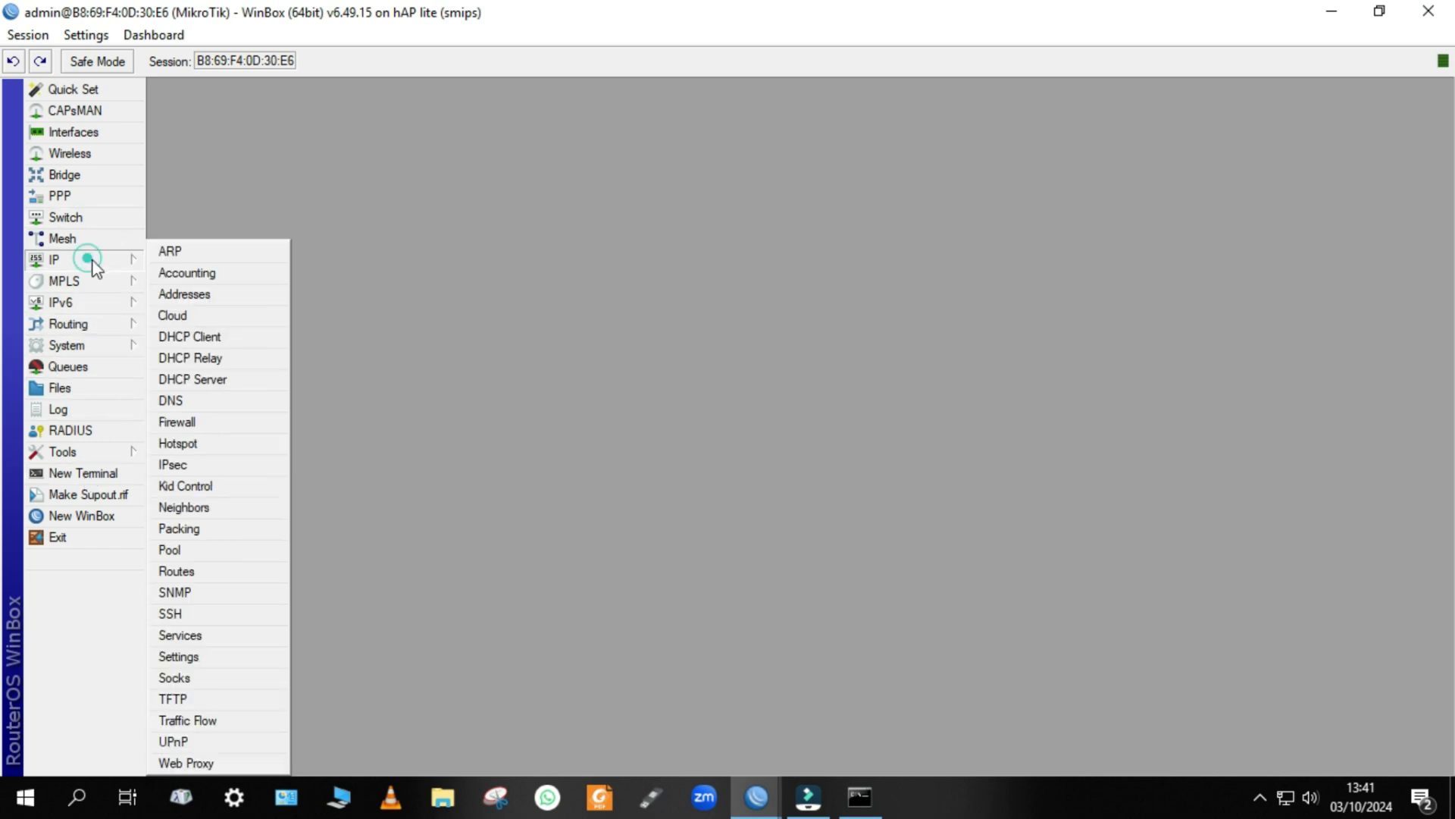
{"action": "left_click", "coordinate": [213, 636]}
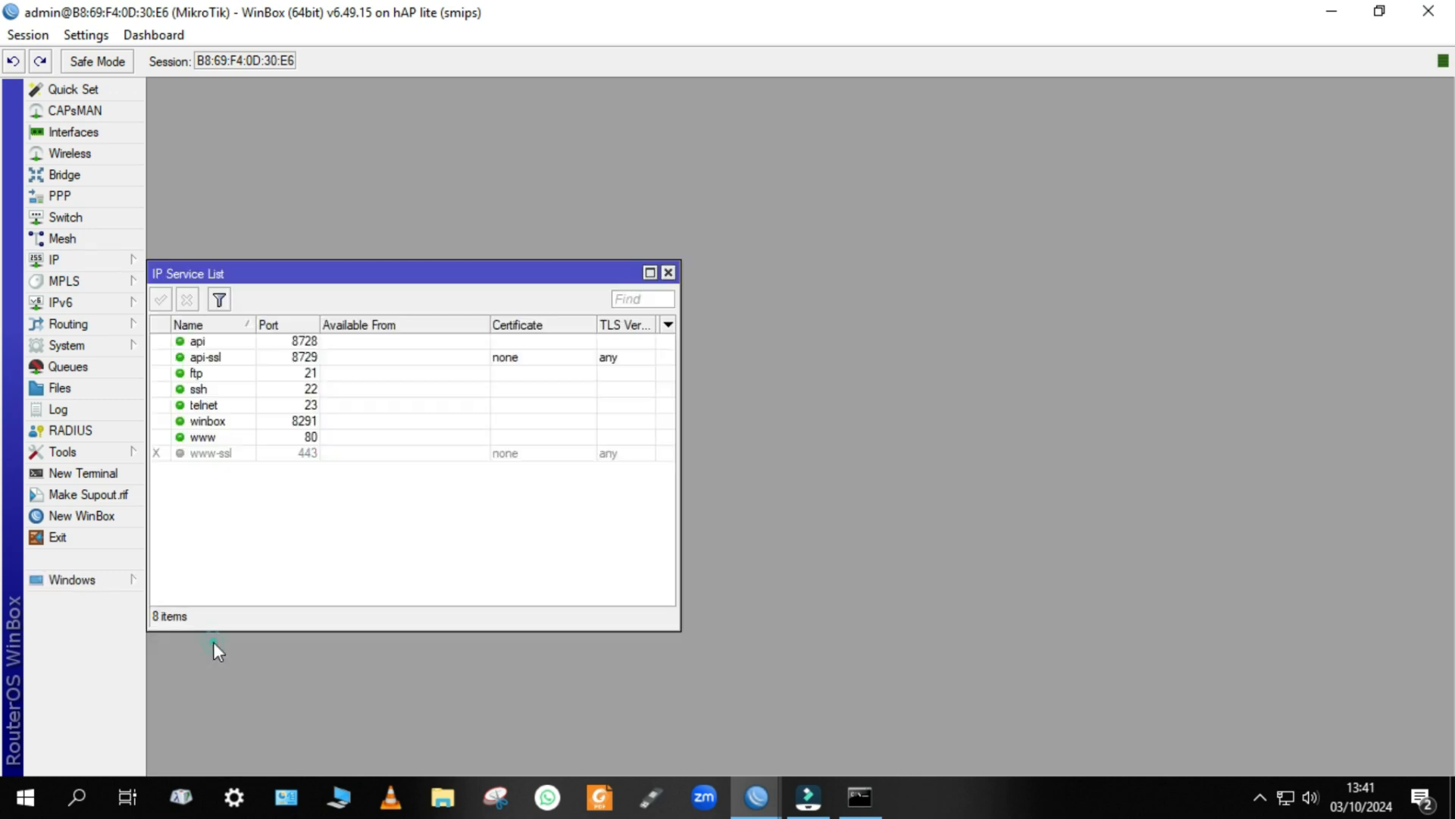
{"action": "left_click_drag", "start_coordinate": [328, 271], "coordinate": [585, 110]}
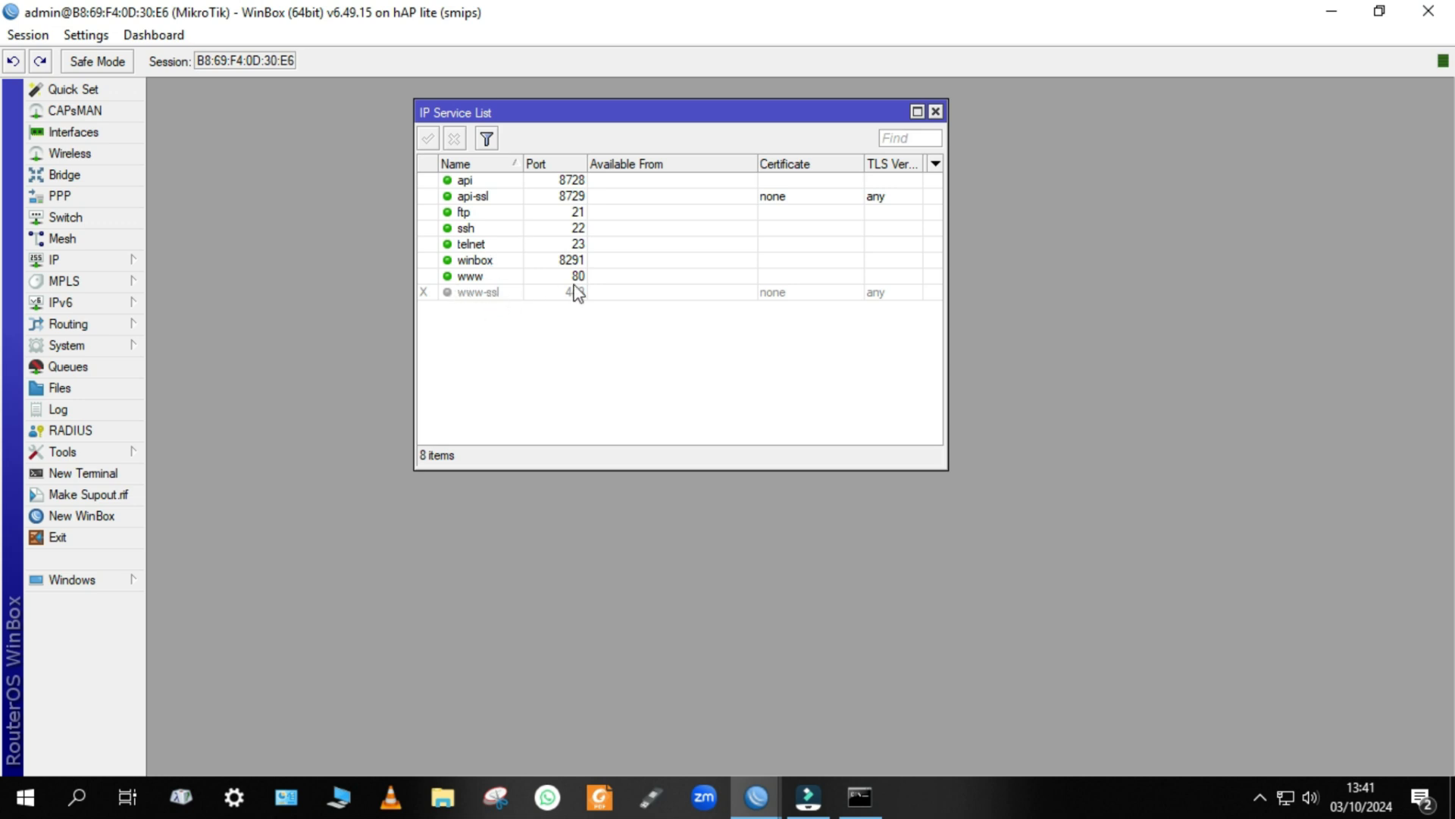
{"action": "left_click", "coordinate": [483, 263]}
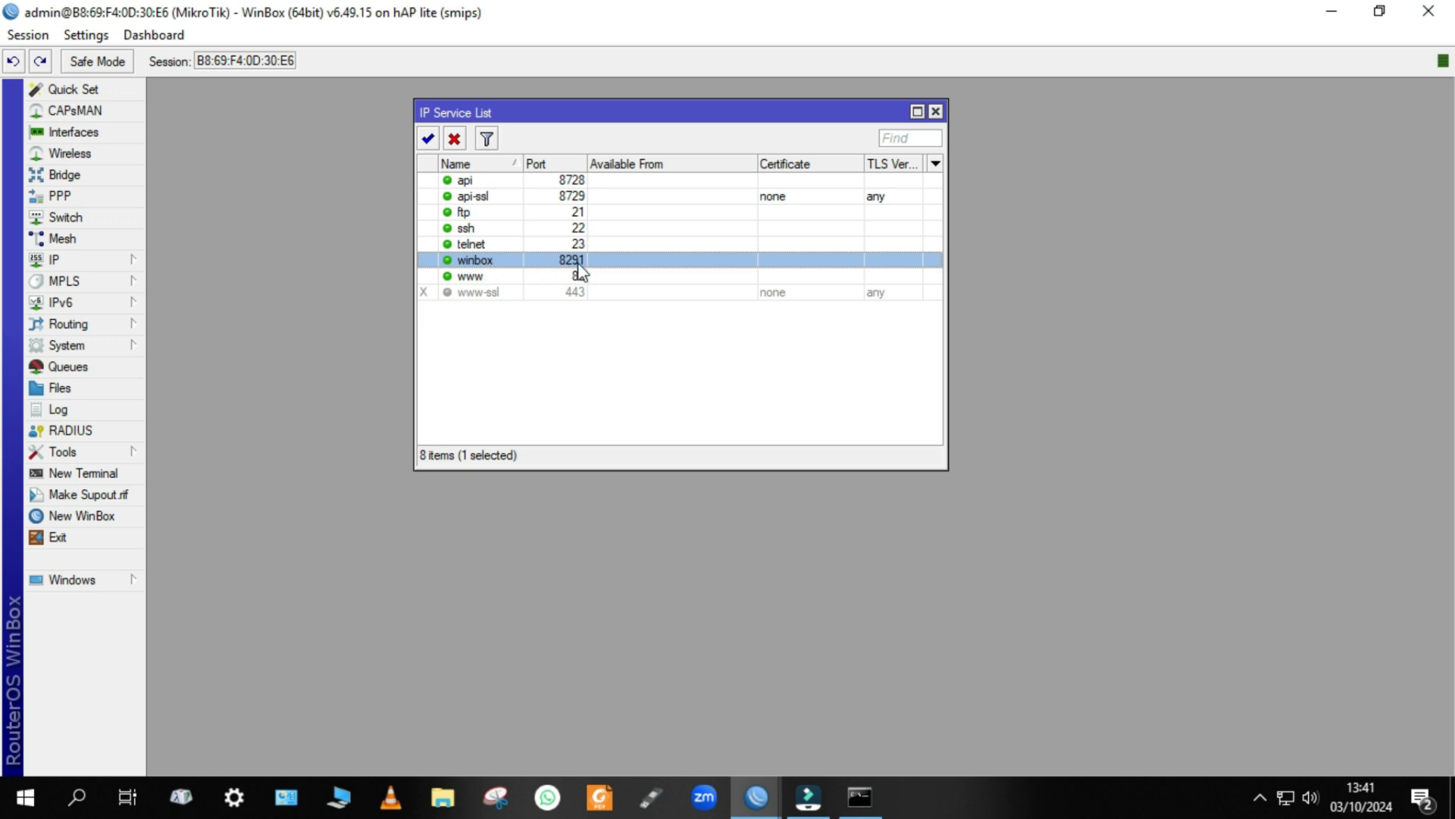
{"action": "left_click_drag", "start_coordinate": [828, 9], "coordinate": [779, 278]}
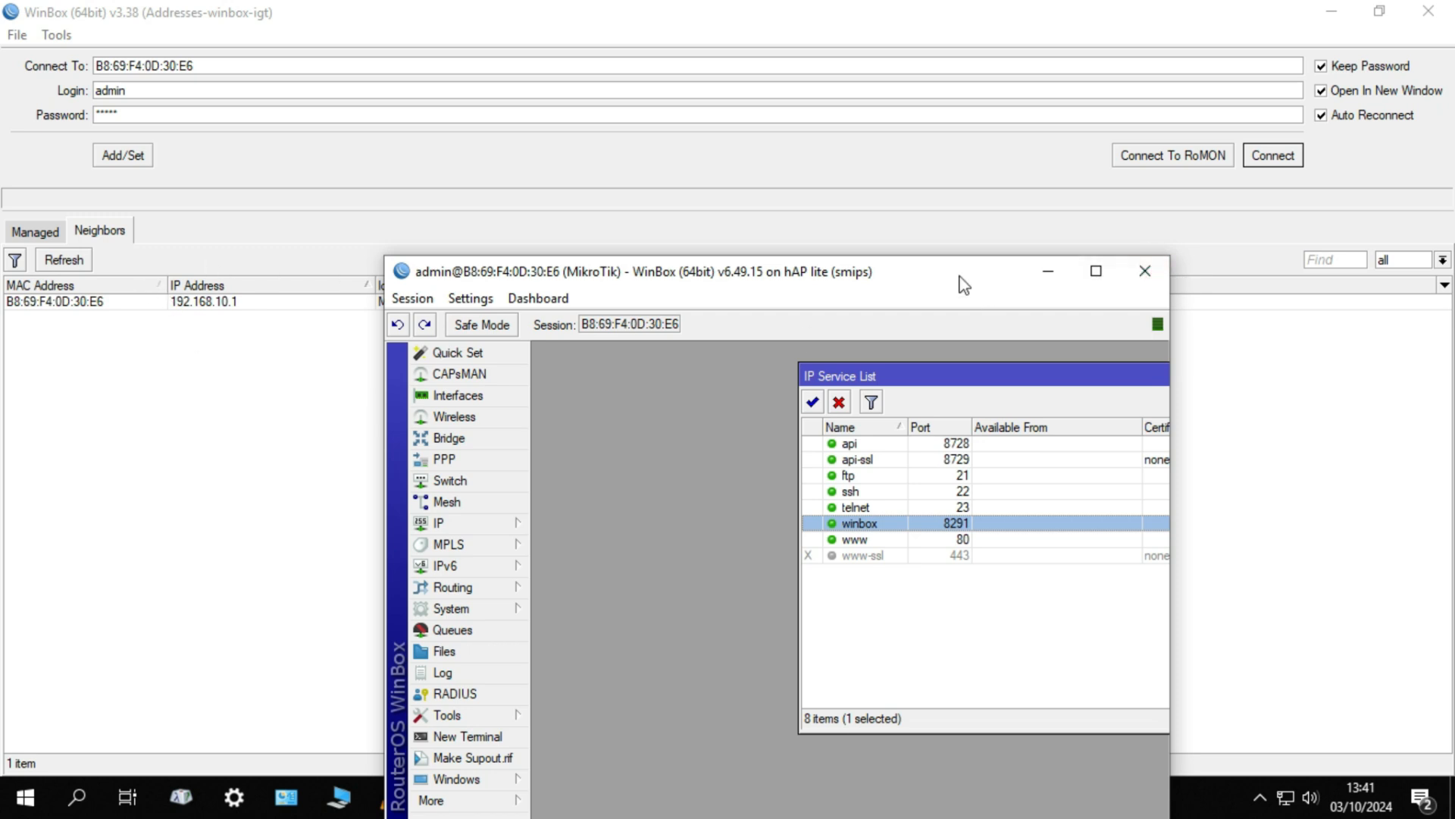
{"action": "left_click_drag", "start_coordinate": [962, 281], "coordinate": [903, 45]}
{"action": "left_click", "coordinate": [965, 149]}
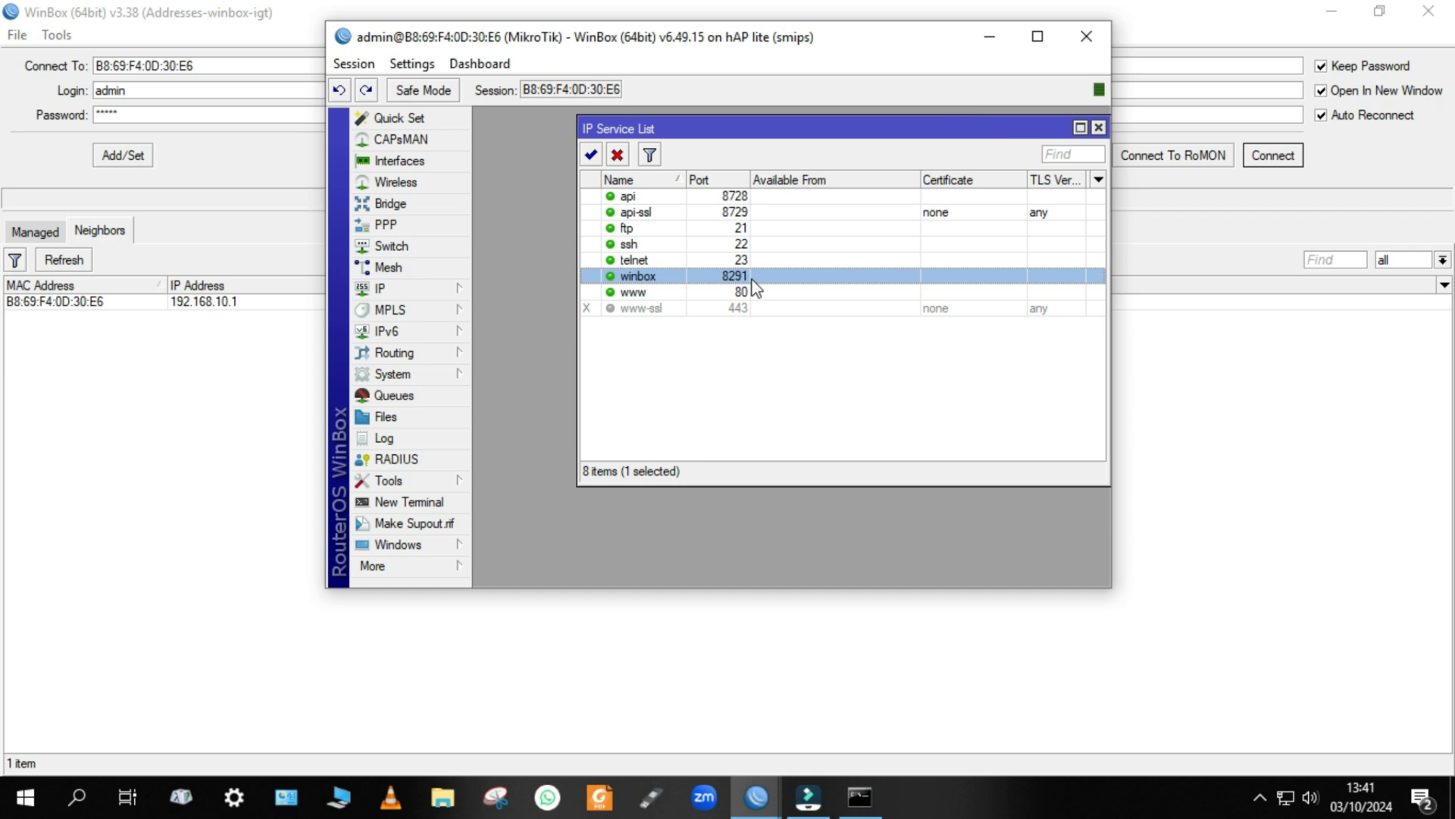
{"action": "left_click", "coordinate": [1039, 38]}
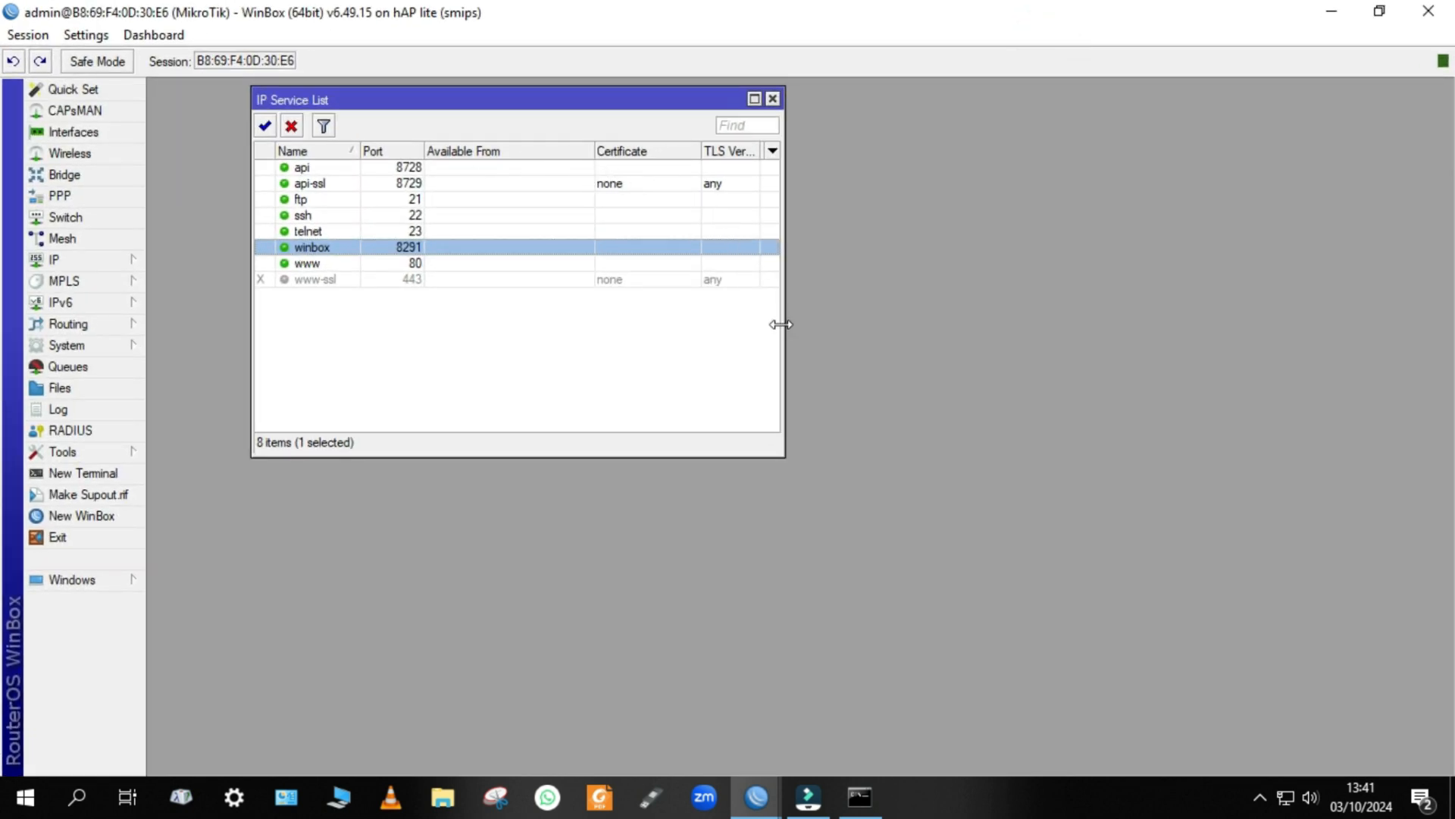
{"action": "left_click_drag", "start_coordinate": [780, 325], "coordinate": [861, 324]}
Examine the winbox service's port and Available From settings, and close them without saving changes.
{"action": "double_click", "coordinate": [584, 249]}
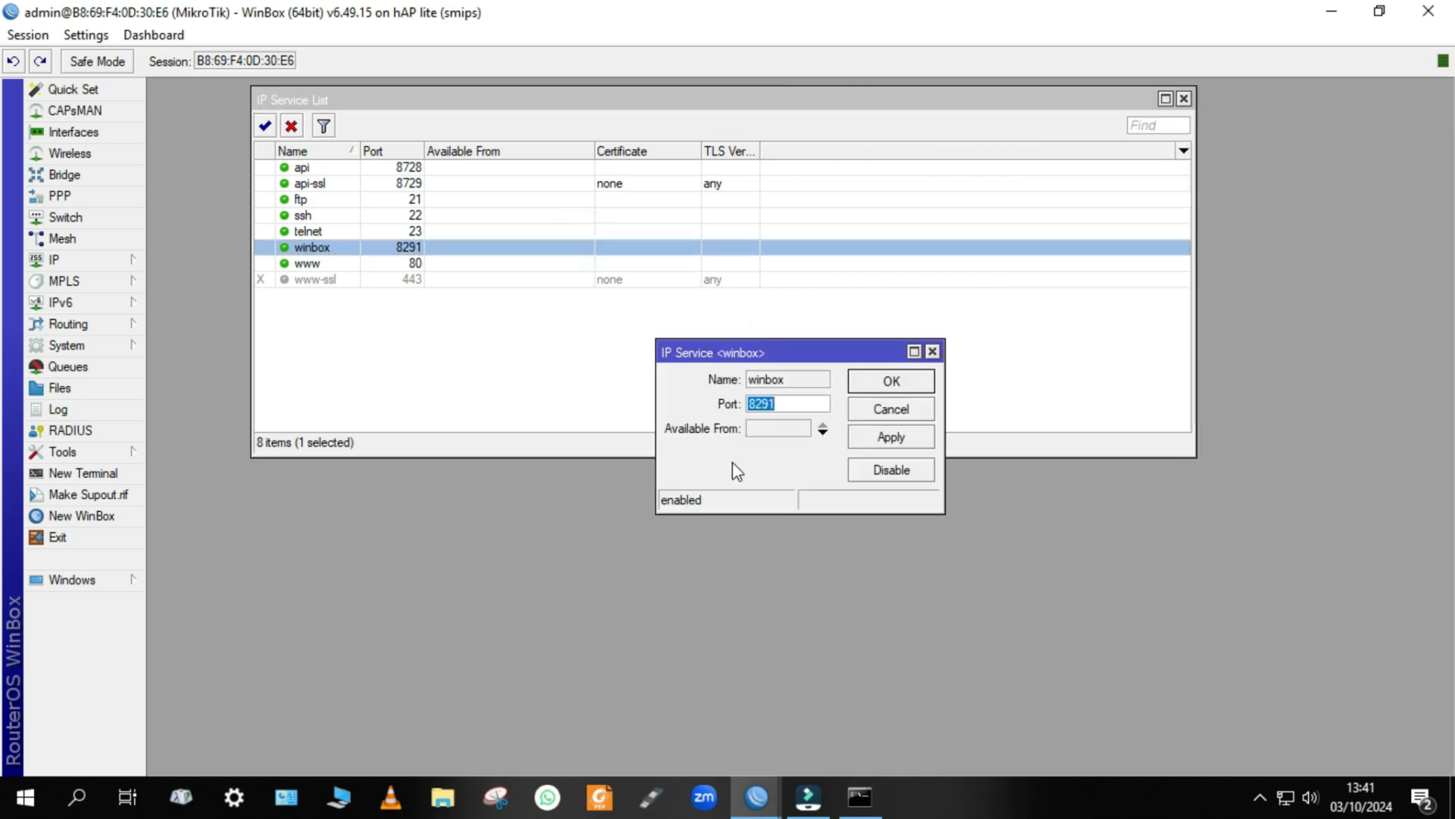
{"action": "left_click", "coordinate": [792, 429]}
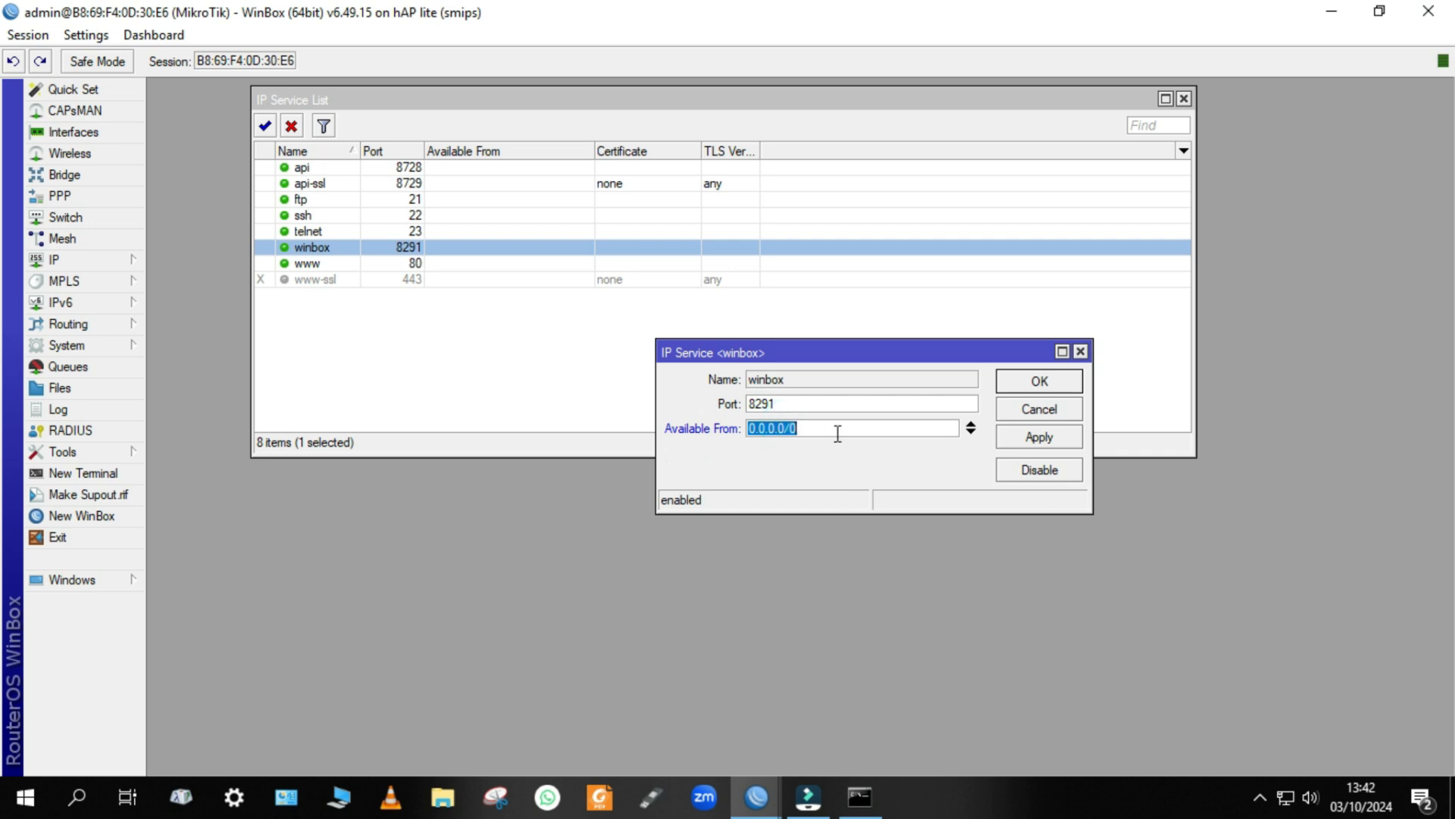
{"action": "left_click", "coordinate": [971, 428]}
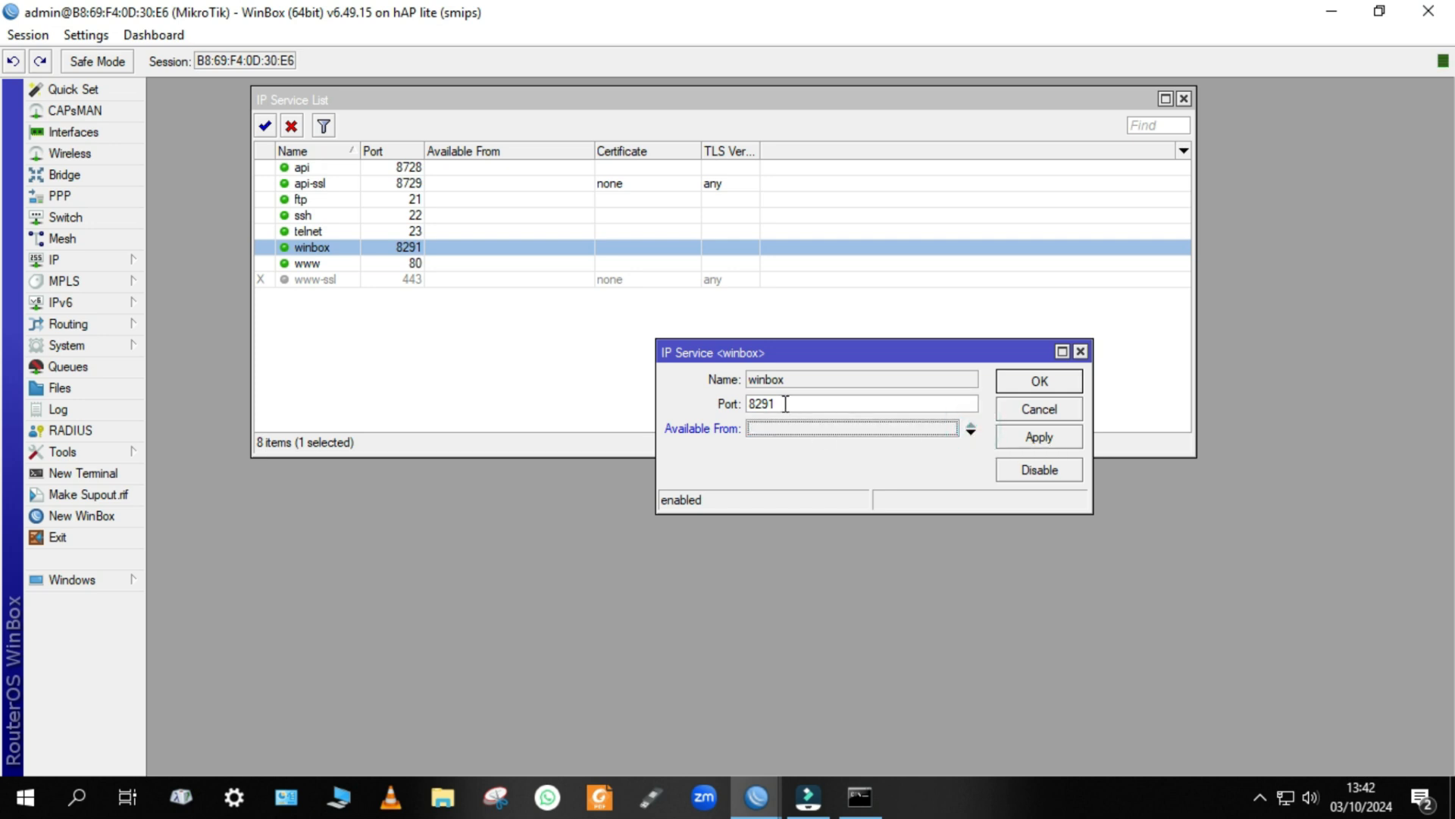
{"action": "left_click", "coordinate": [1081, 352]}
{"action": "double_click", "coordinate": [396, 248]}
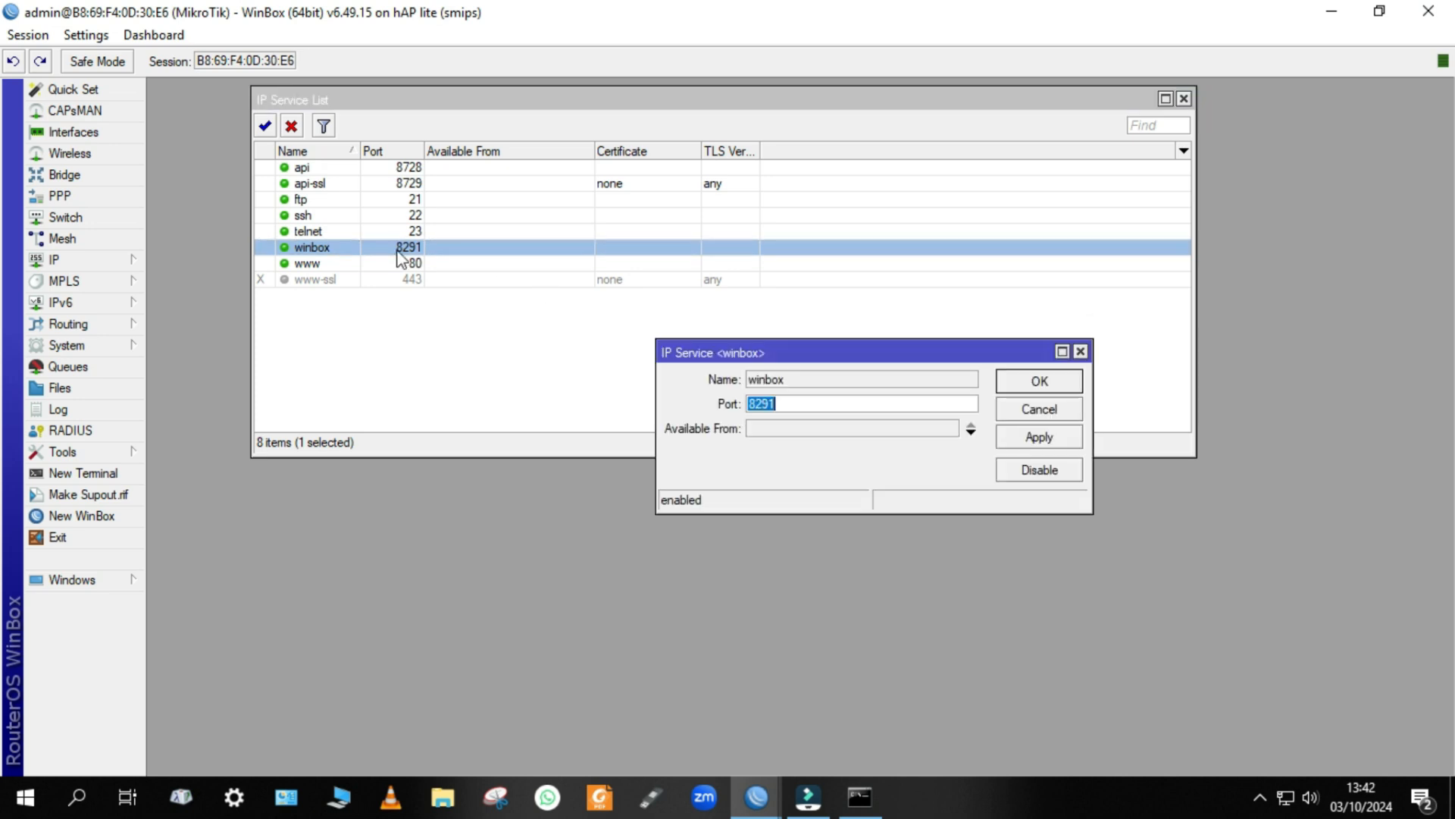
{"action": "left_click", "coordinate": [809, 401]}
{"action": "left_click", "coordinate": [1082, 352]}
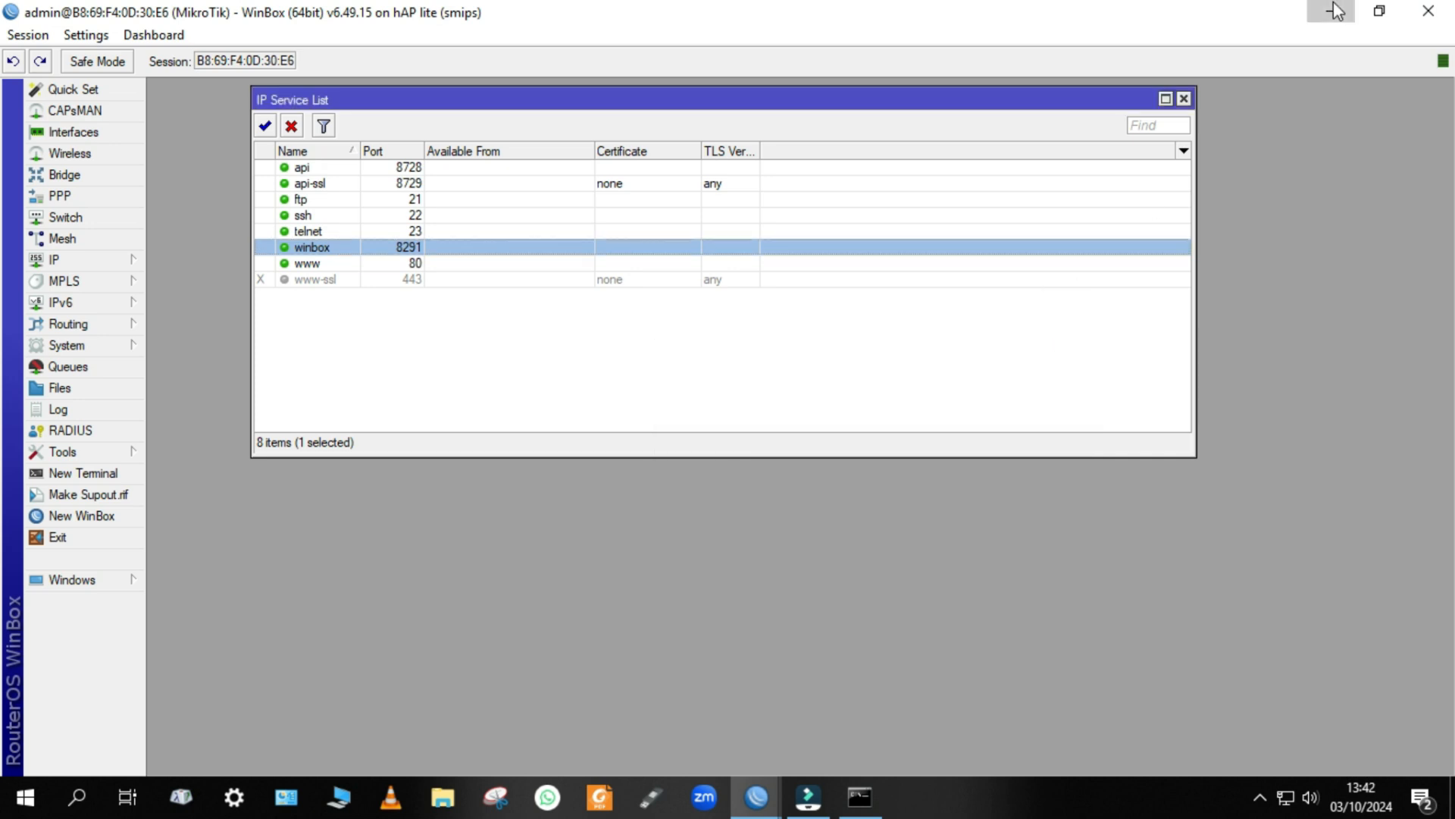
Minimize the MAC-connected router session to return to the login window.
{"action": "left_click", "coordinate": [1331, 10]}
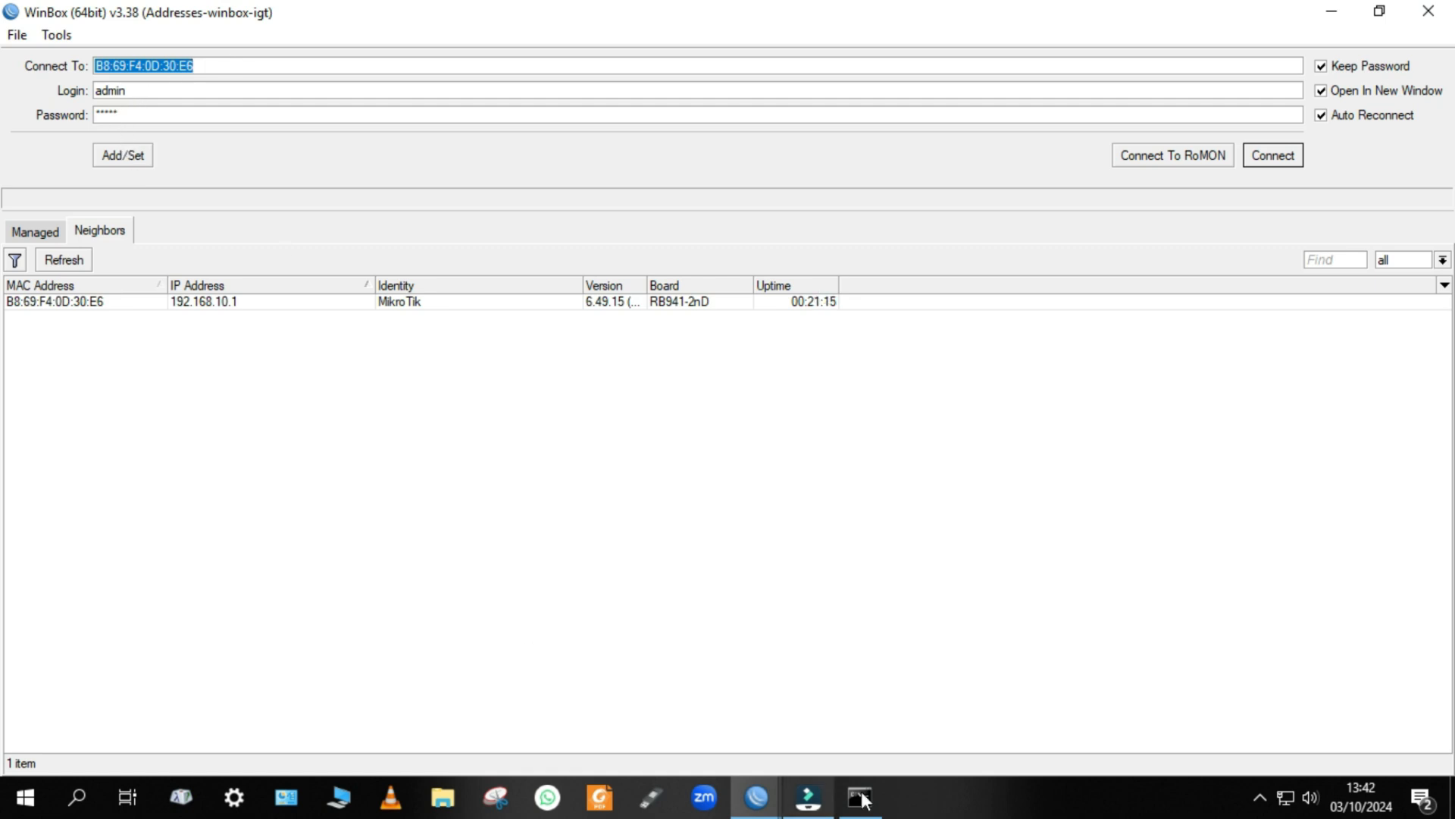
{"action": "mouse_move", "coordinate": [757, 798]}
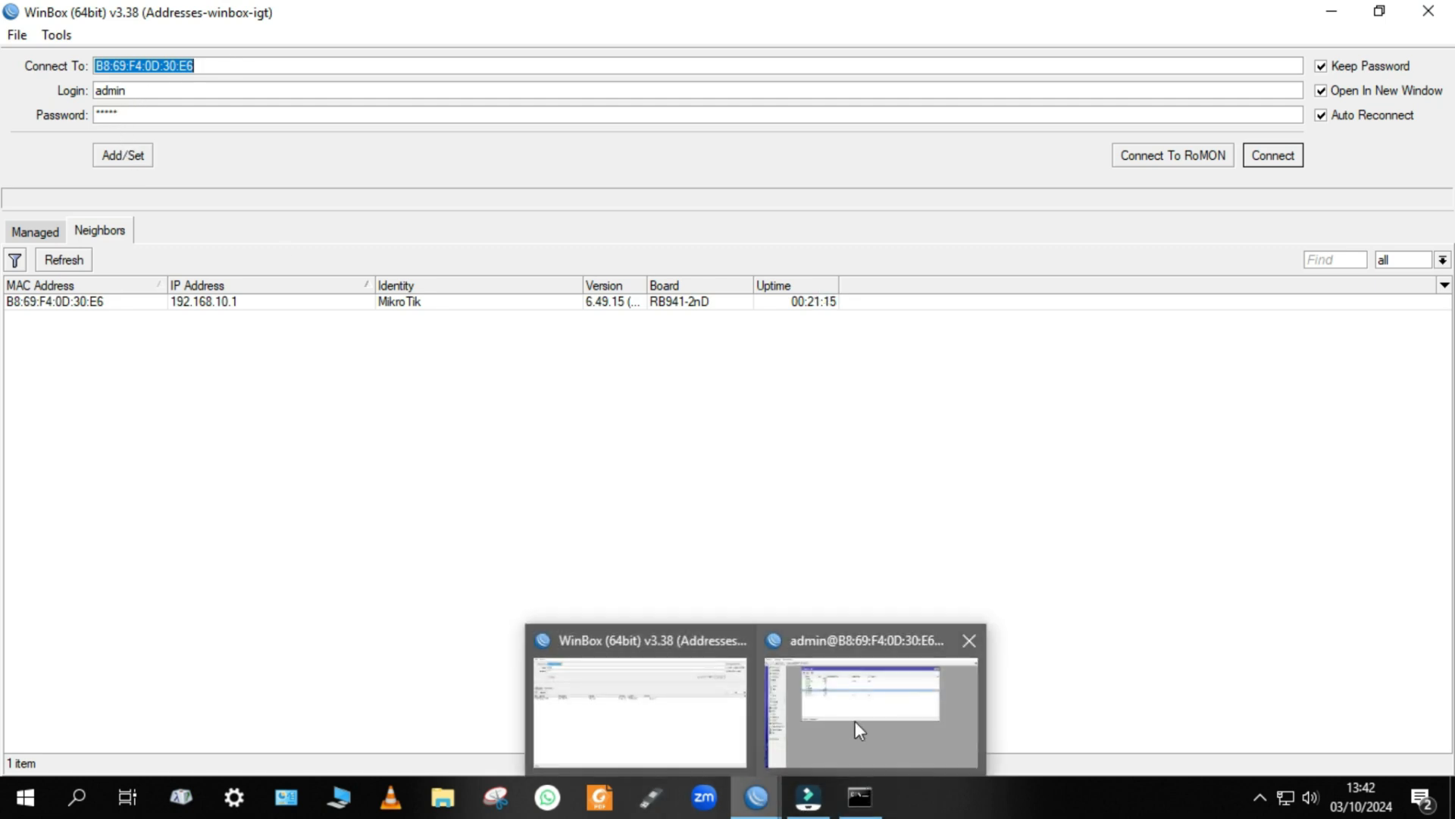
{"action": "left_click", "coordinate": [855, 720]}
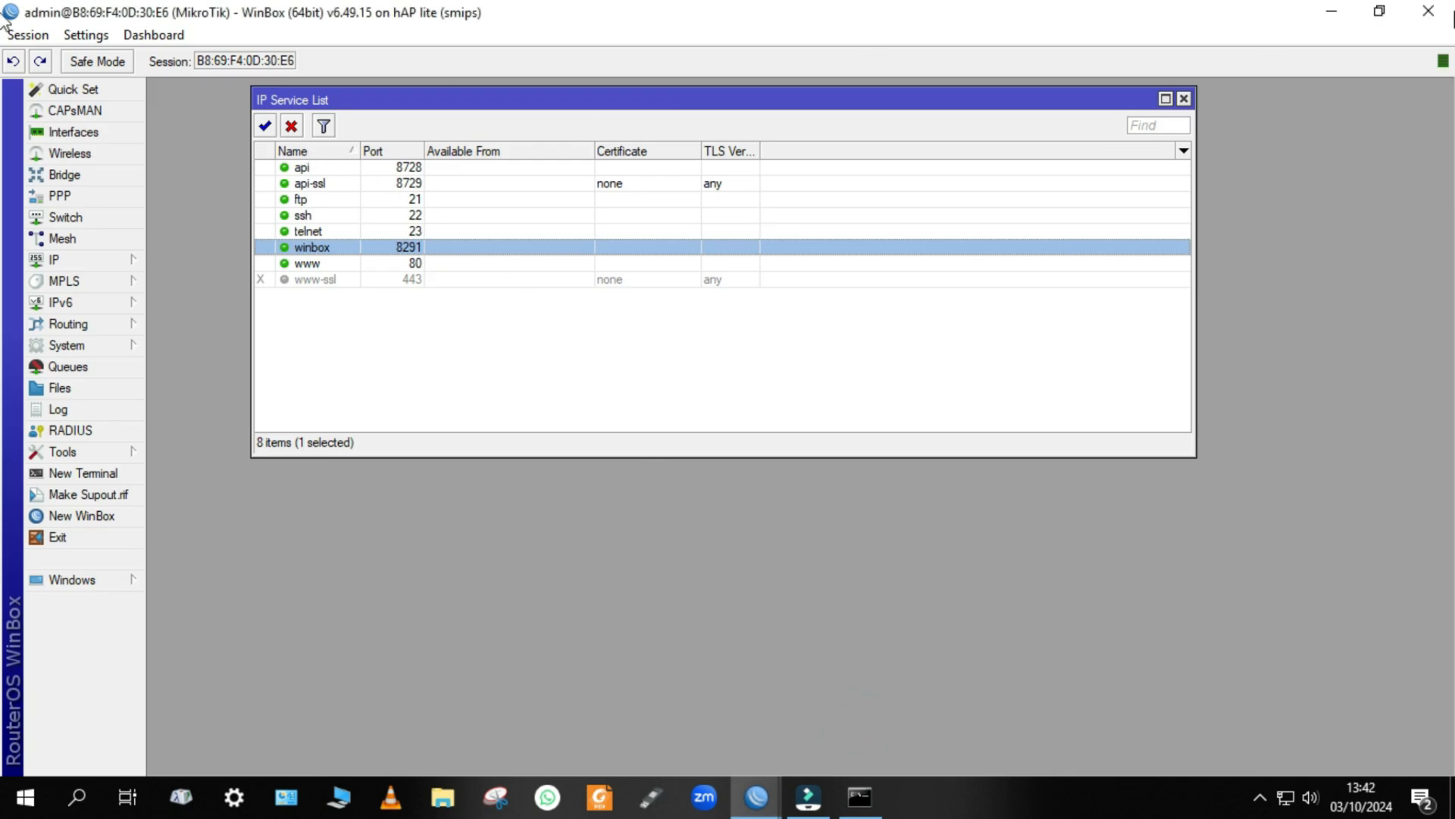
{"action": "left_click", "coordinate": [1332, 11]}
Connect to the router as admin at 192.168.10.1:8291 and maximize the new session window.
{"action": "left_click", "coordinate": [238, 65]}
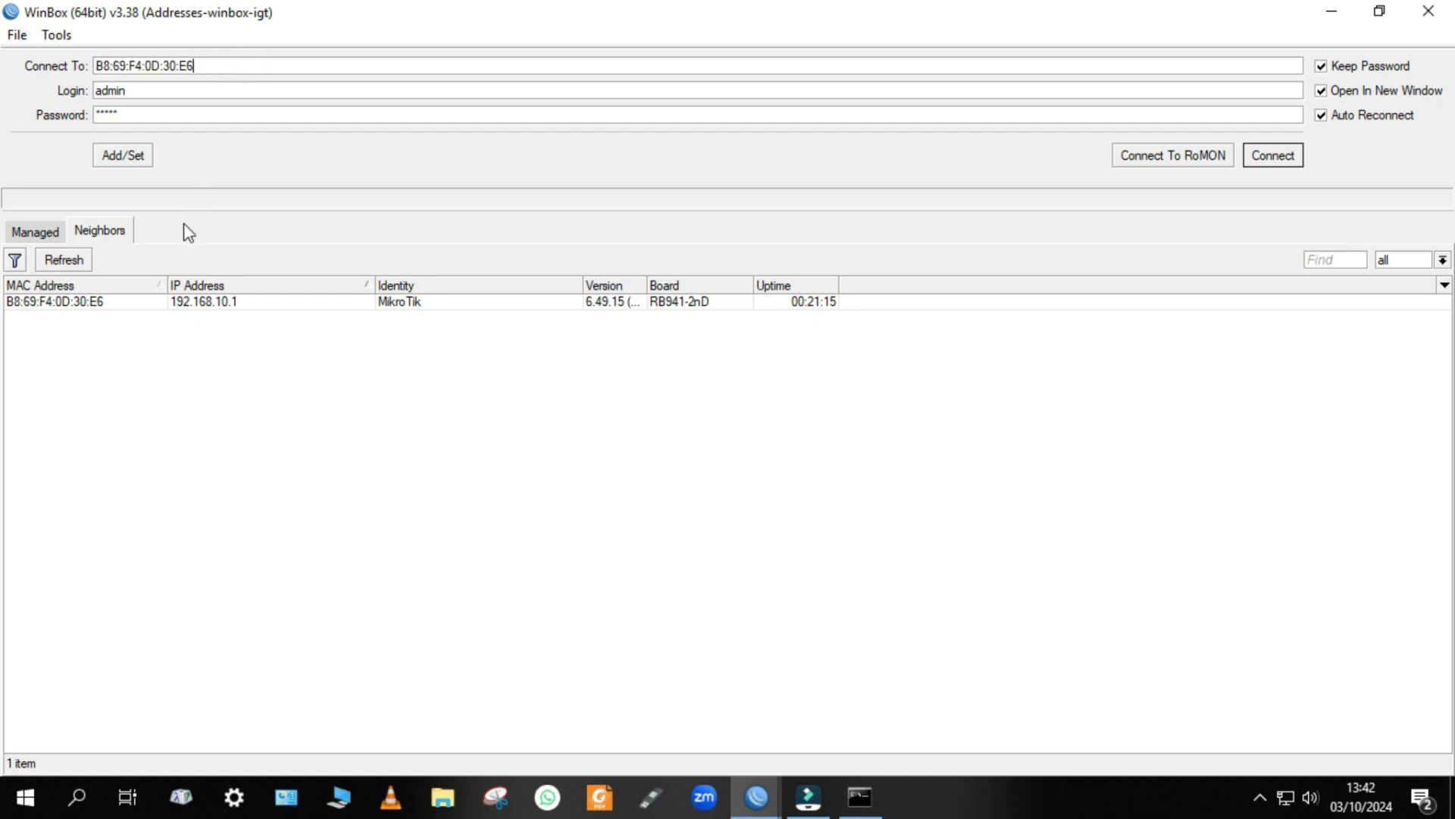
{"action": "left_click", "coordinate": [212, 301]}
{"action": "left_click", "coordinate": [201, 61]}
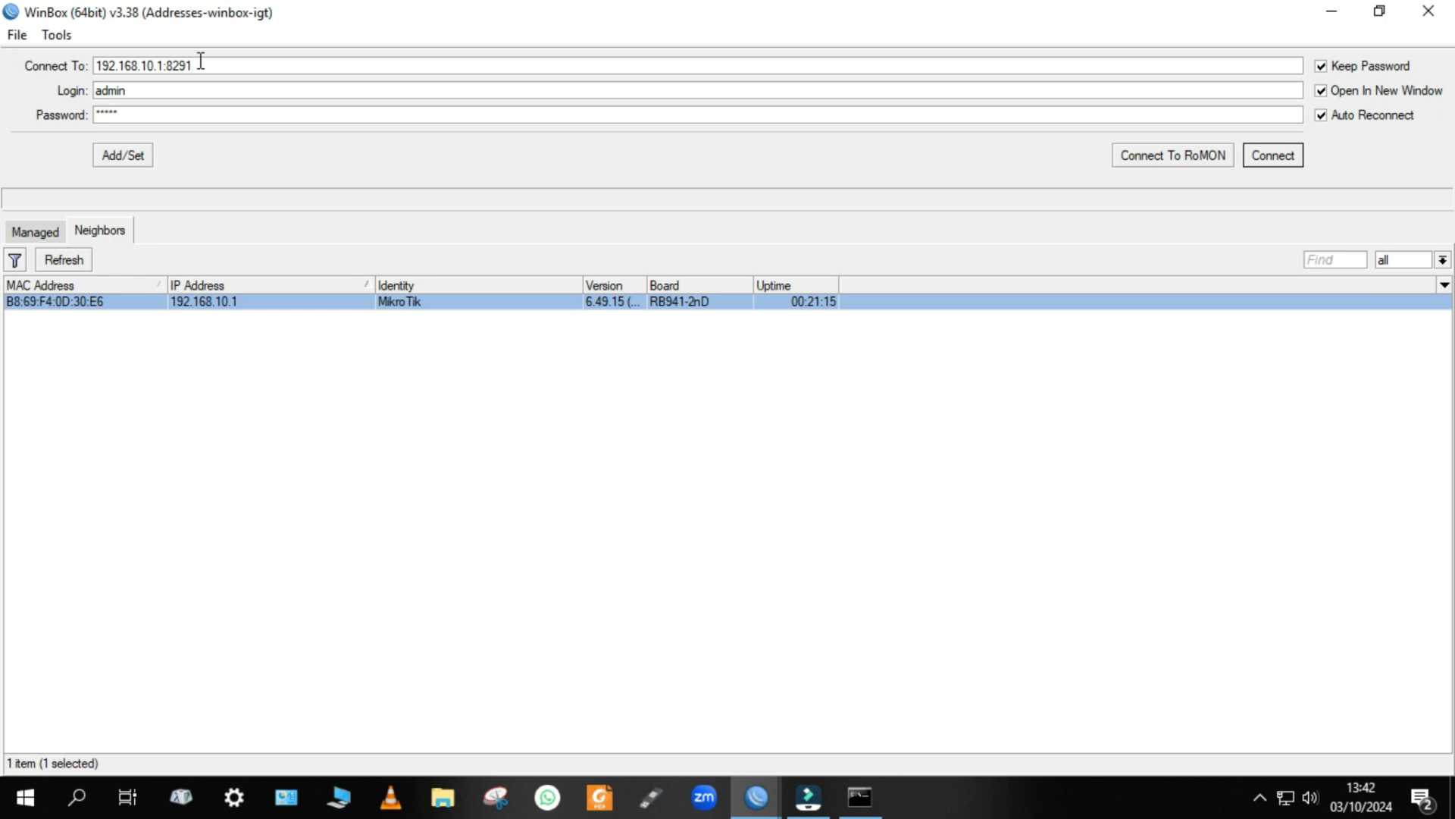
{"action": "left_click_drag", "start_coordinate": [198, 64], "coordinate": [157, 79]}
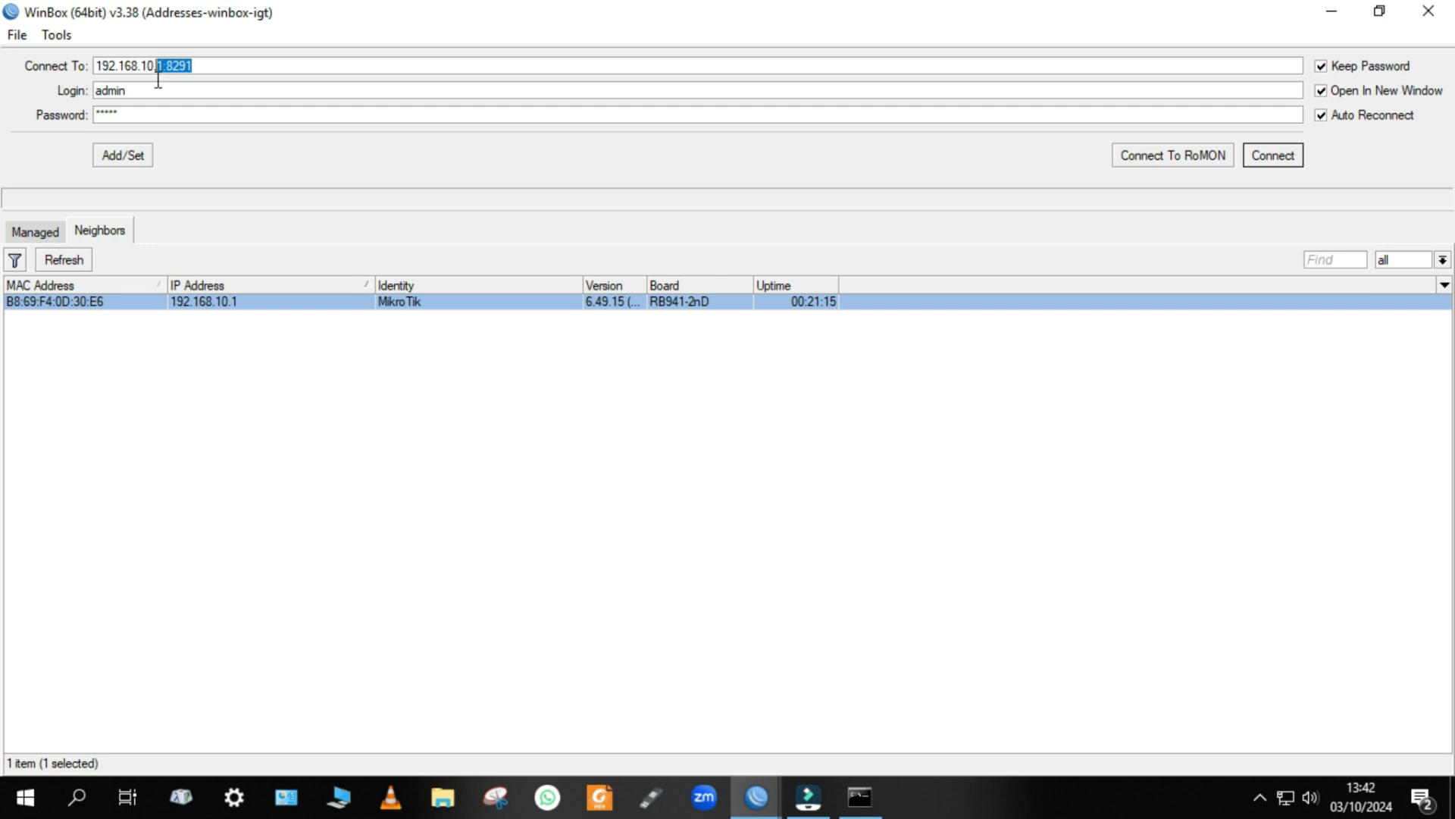
{"action": "left_click", "coordinate": [201, 64]}
{"action": "left_click", "coordinate": [212, 67]}
{"action": "key", "text": "Return"}
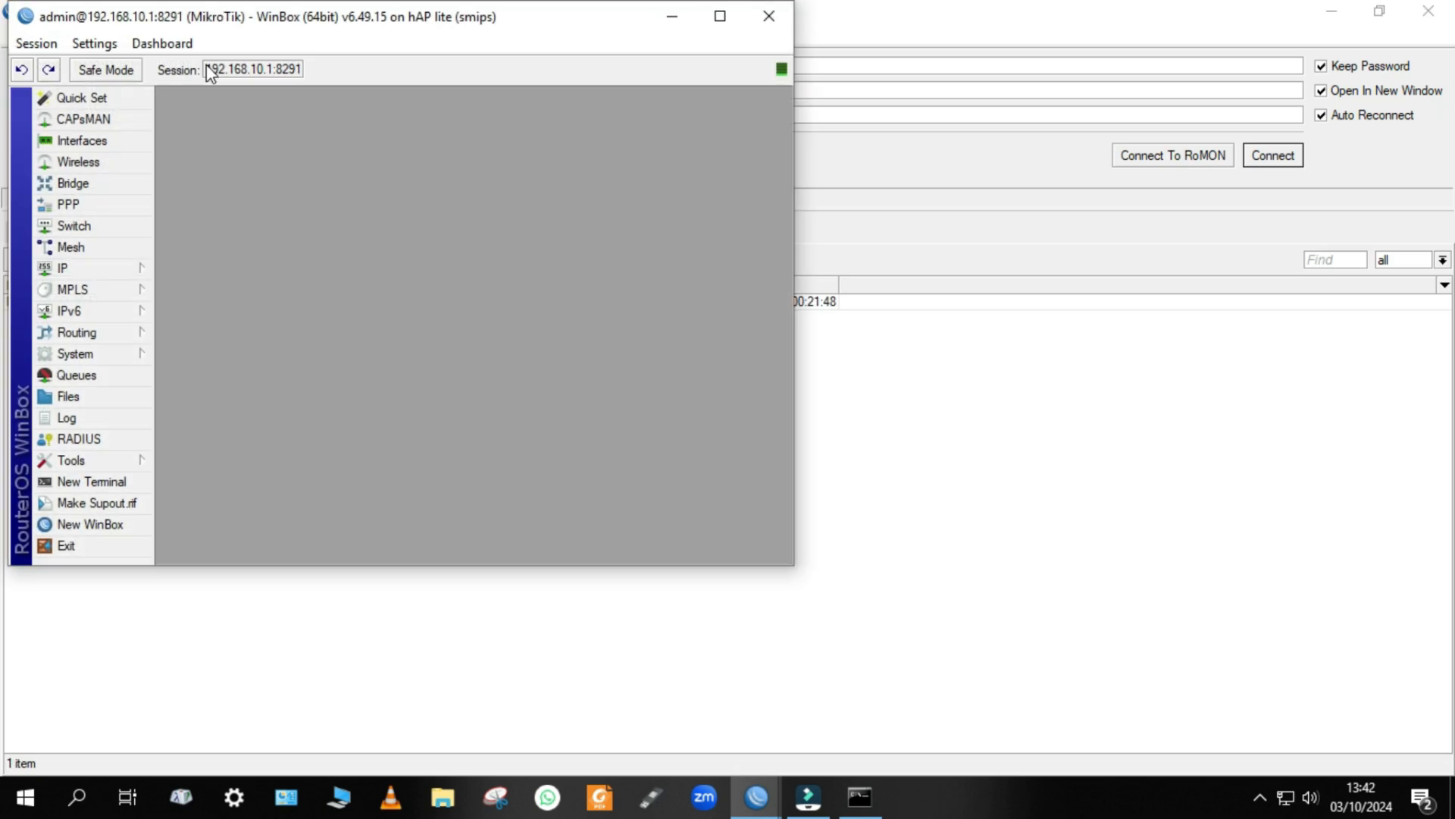
{"action": "left_click_drag", "start_coordinate": [226, 29], "coordinate": [854, 106]}
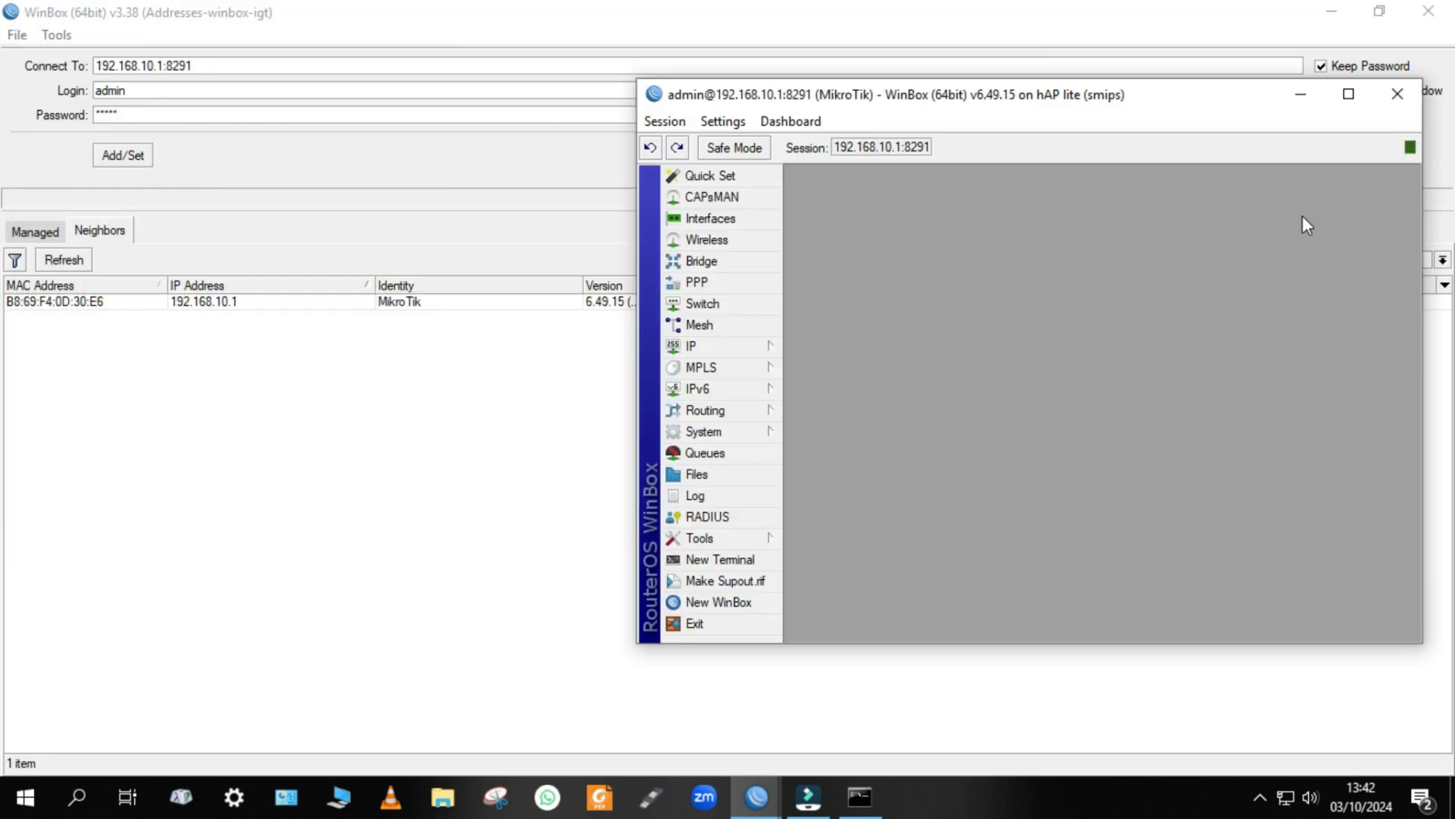
{"action": "left_click", "coordinate": [1343, 94]}
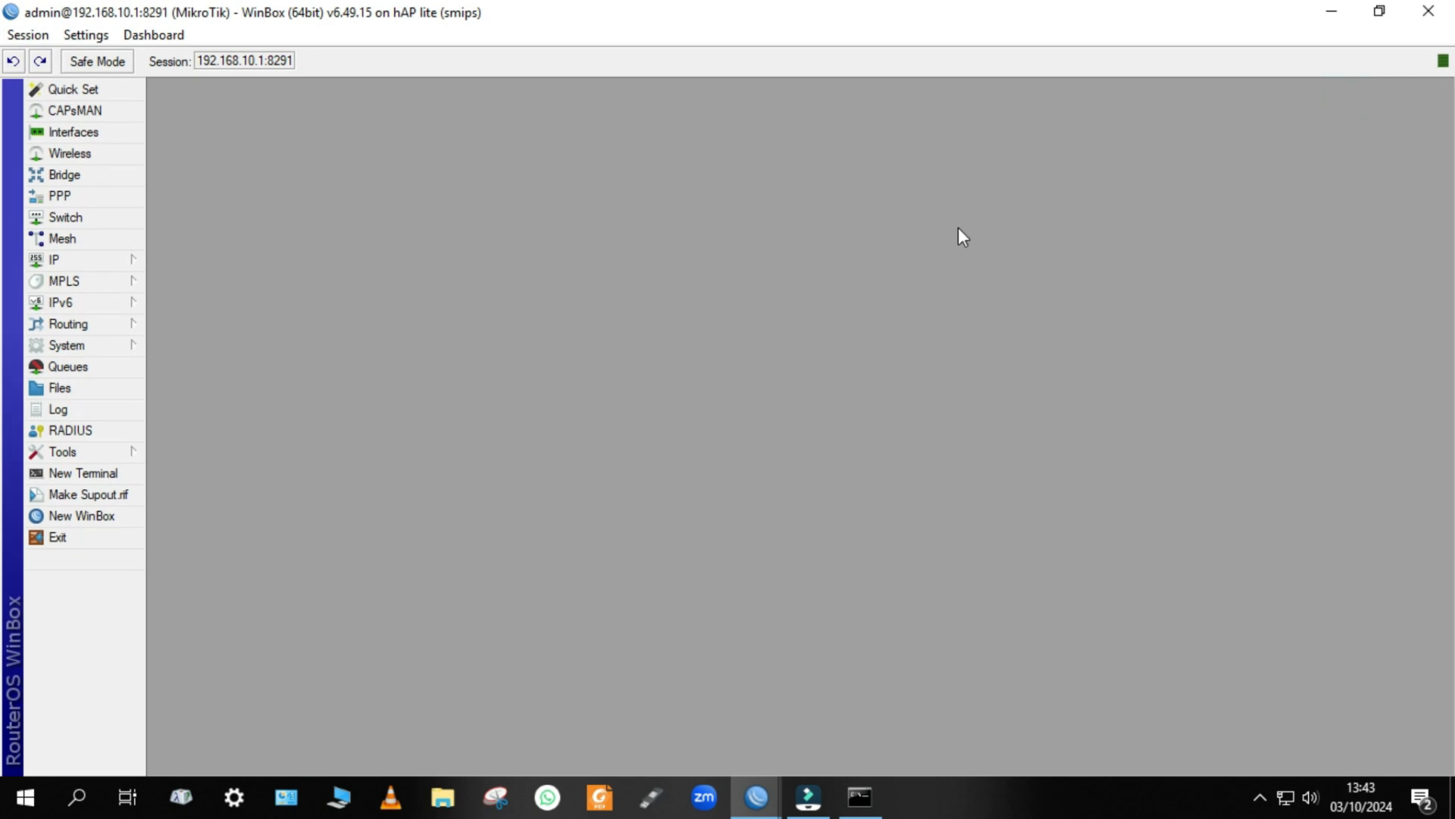
Open the winbox service's settings in the IP service list and cancel the MAC session's pending reconnection.
{"action": "left_click", "coordinate": [98, 257]}
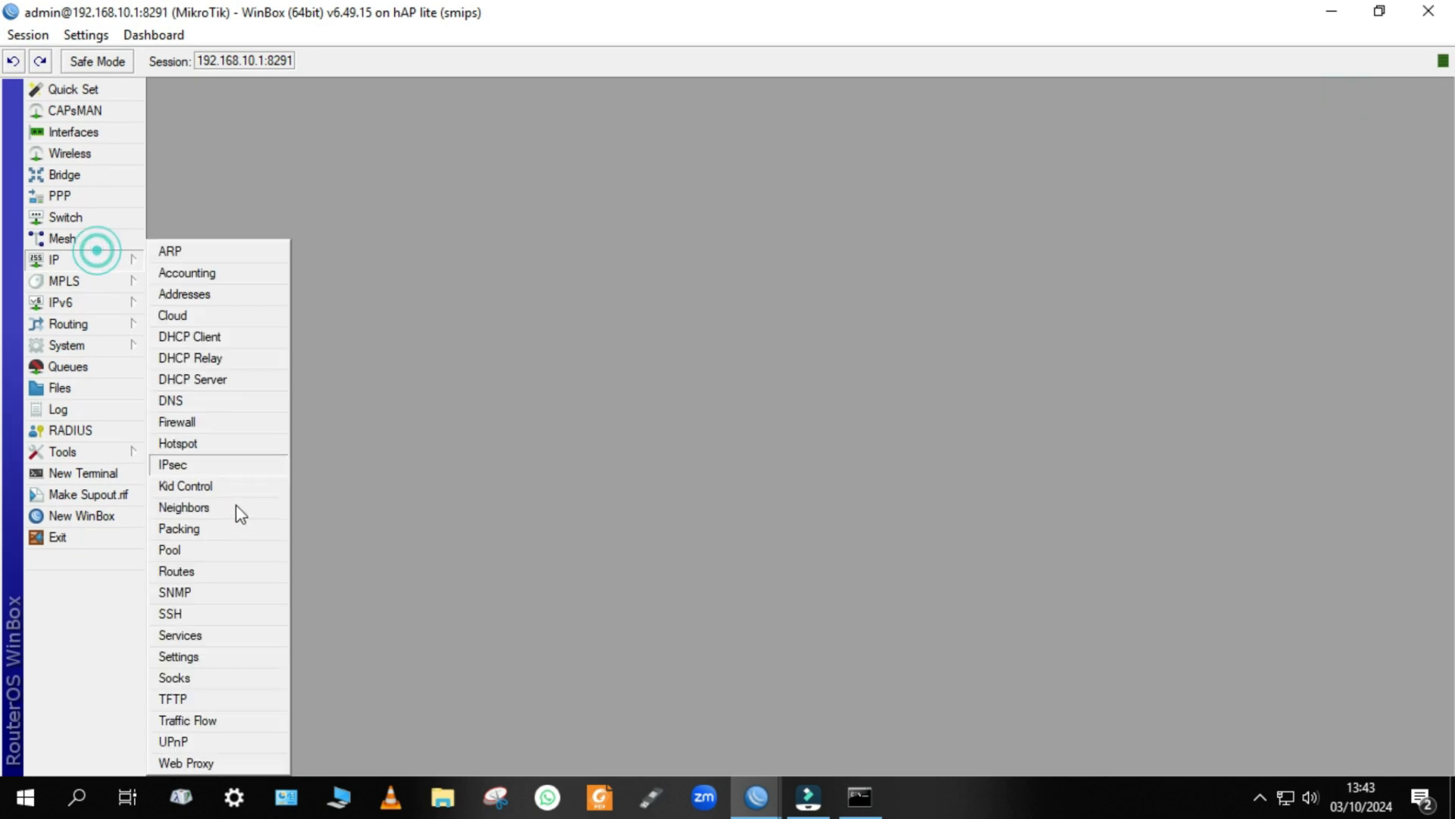
{"action": "left_click", "coordinate": [219, 635]}
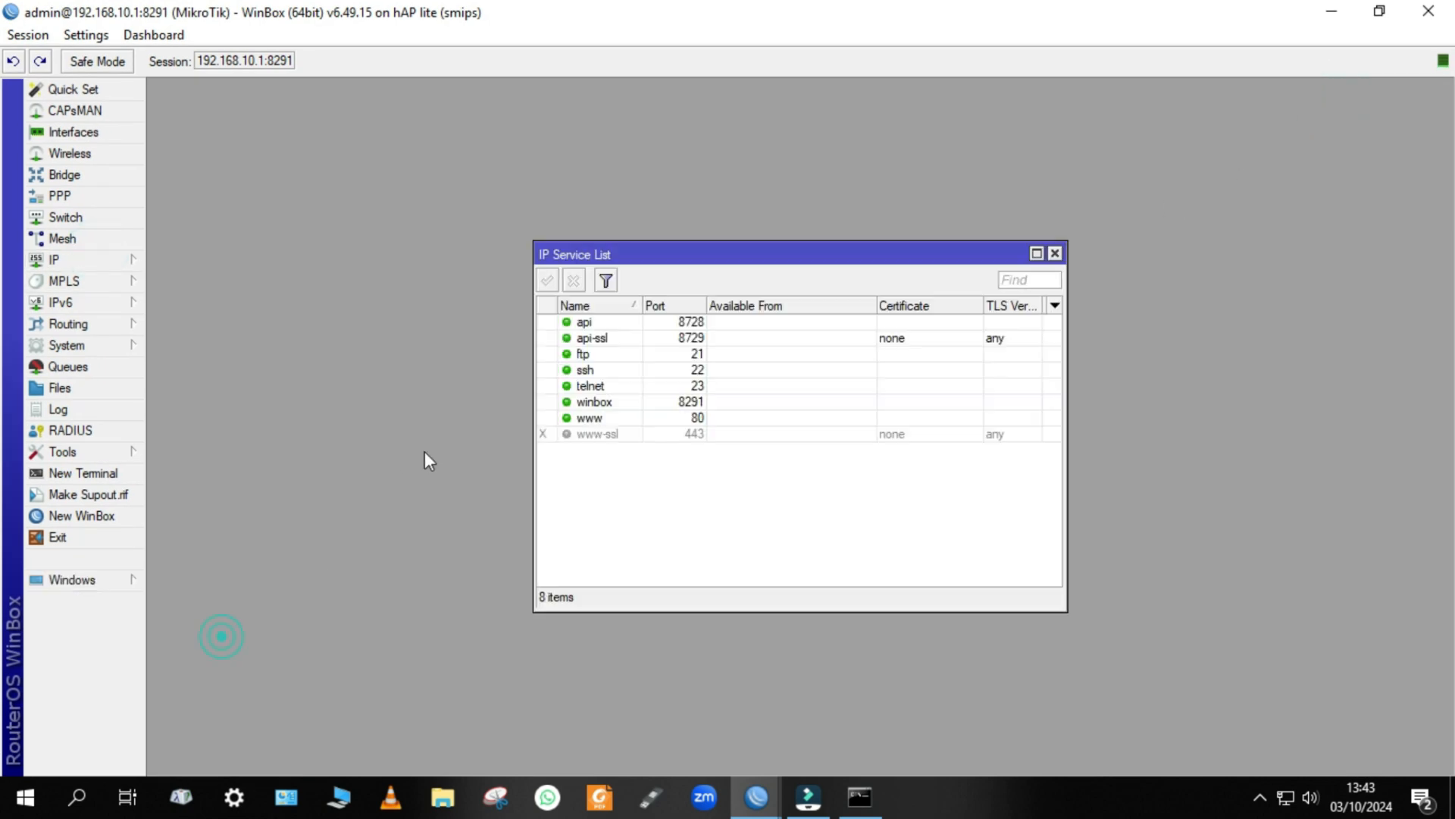
{"action": "double_click", "coordinate": [606, 403]}
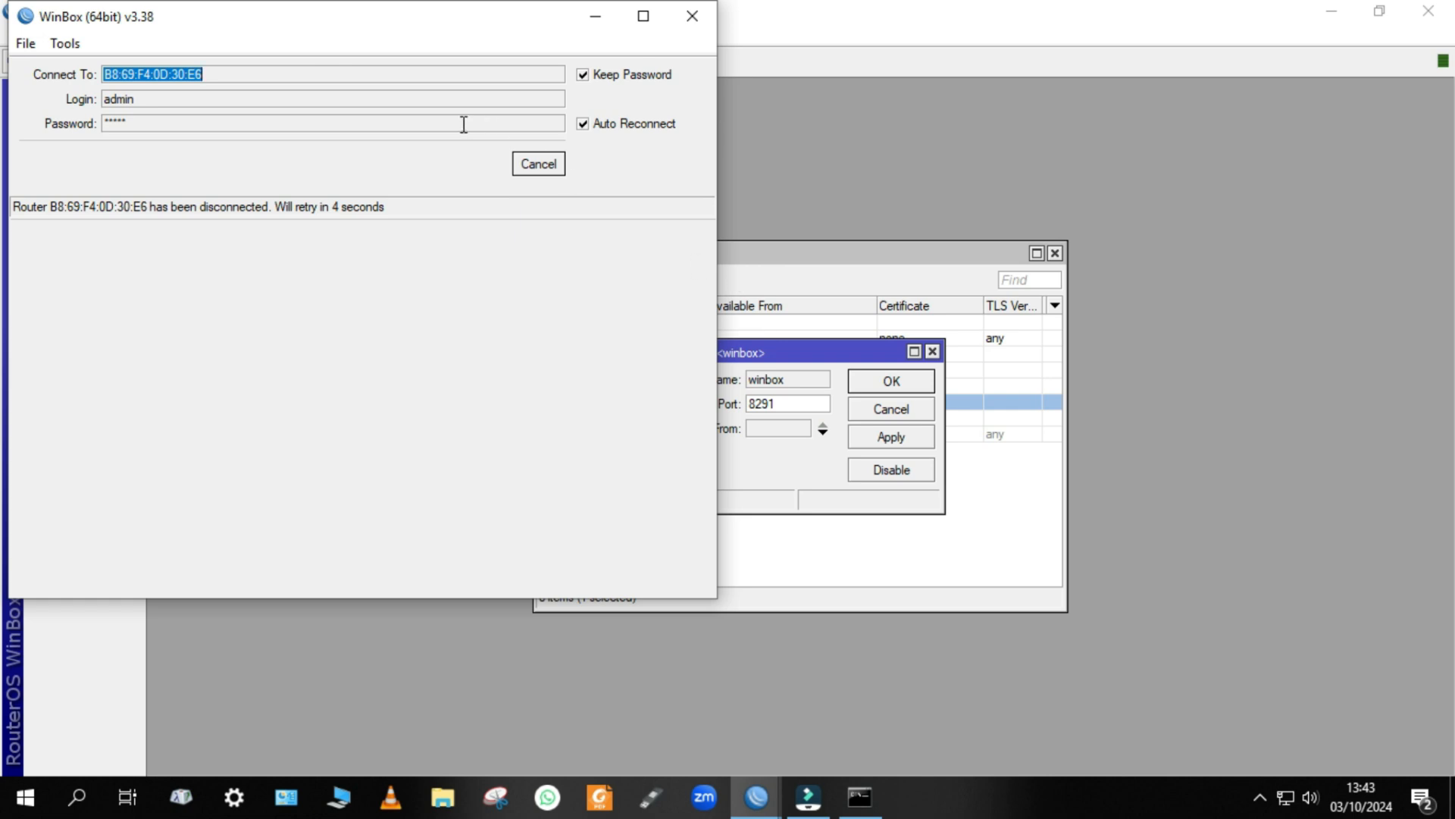
{"action": "left_click", "coordinate": [550, 167]}
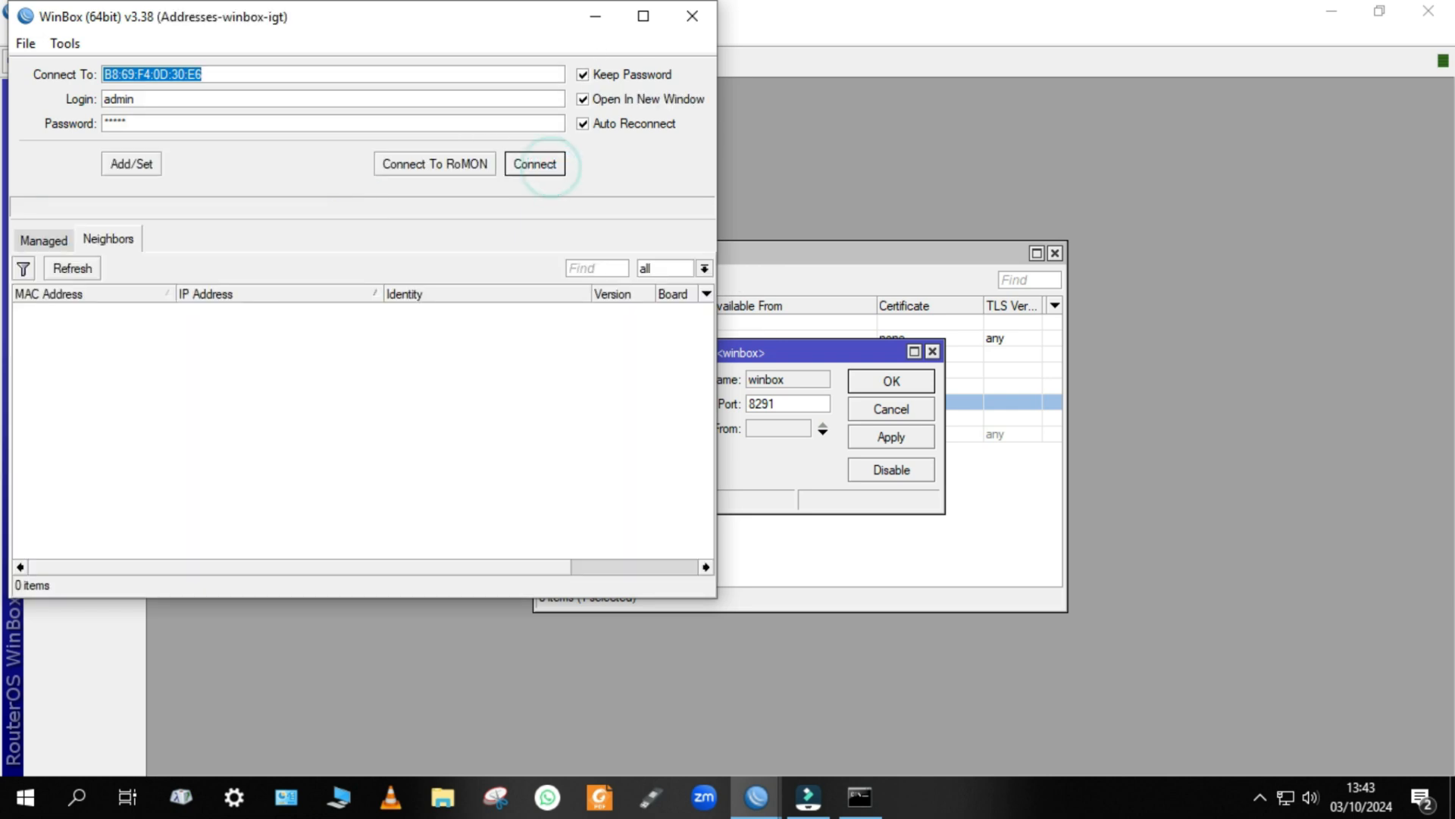
{"action": "left_click", "coordinate": [598, 16]}
Set the winbox service's port to 8392, save it, and close the router session.
{"action": "left_click", "coordinate": [785, 405]}
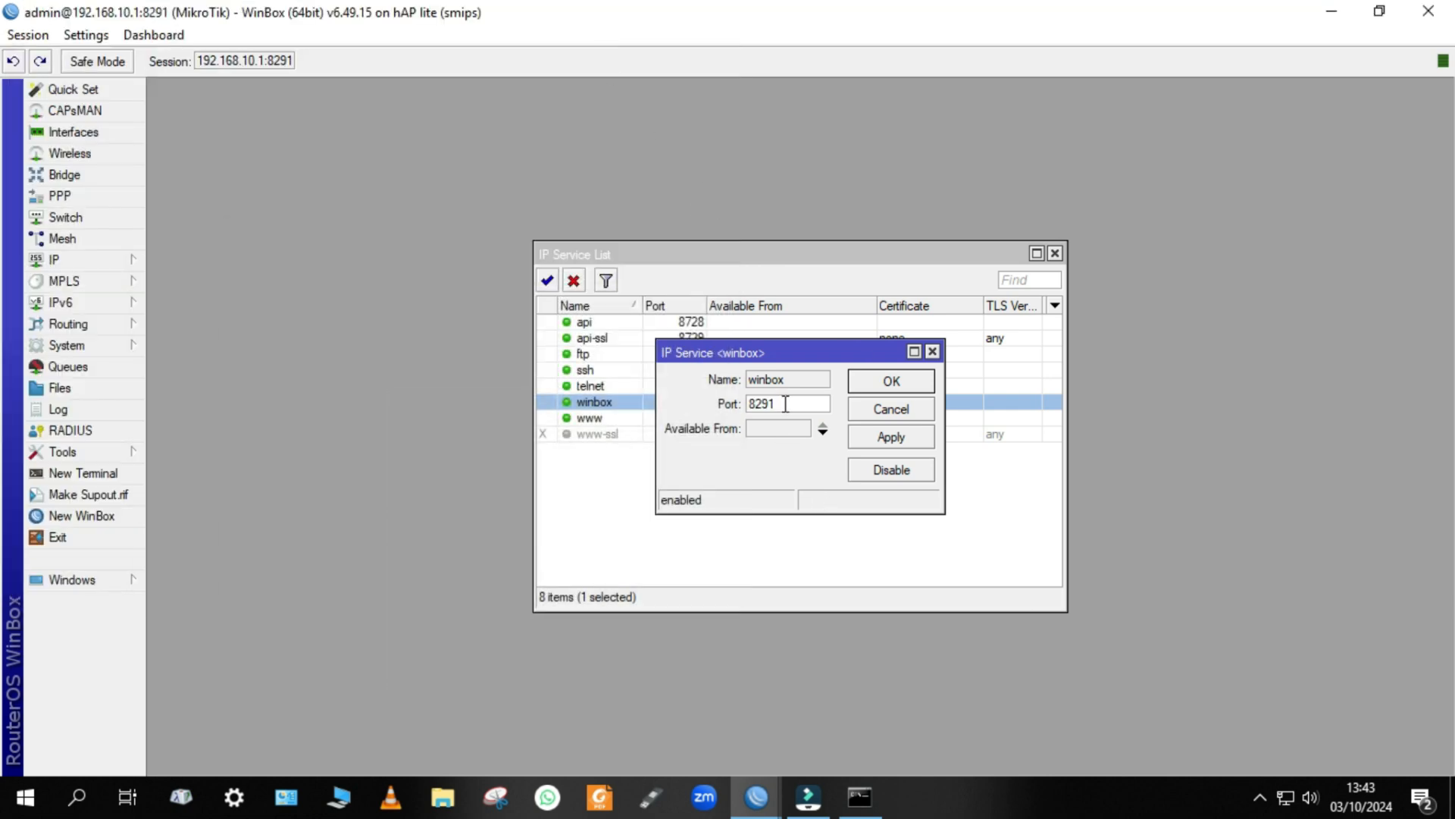
{"action": "key", "text": "BackSpace"}
{"action": "type", "text": "3"}
{"action": "key", "text": "Delete"}
{"action": "left_click", "coordinate": [881, 433]}
{"action": "left_click", "coordinate": [889, 381]}
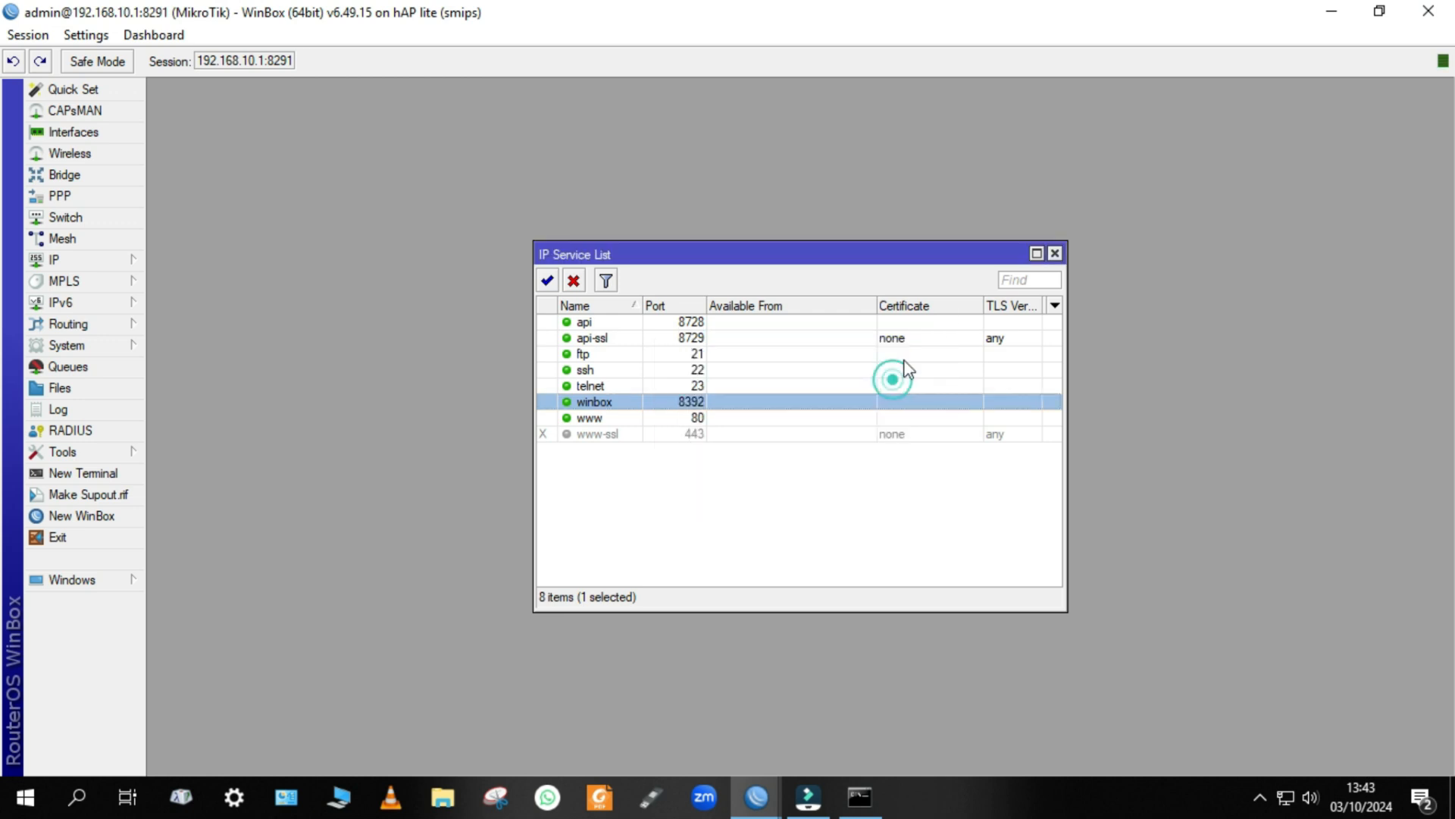
{"action": "left_click", "coordinate": [1449, 11]}
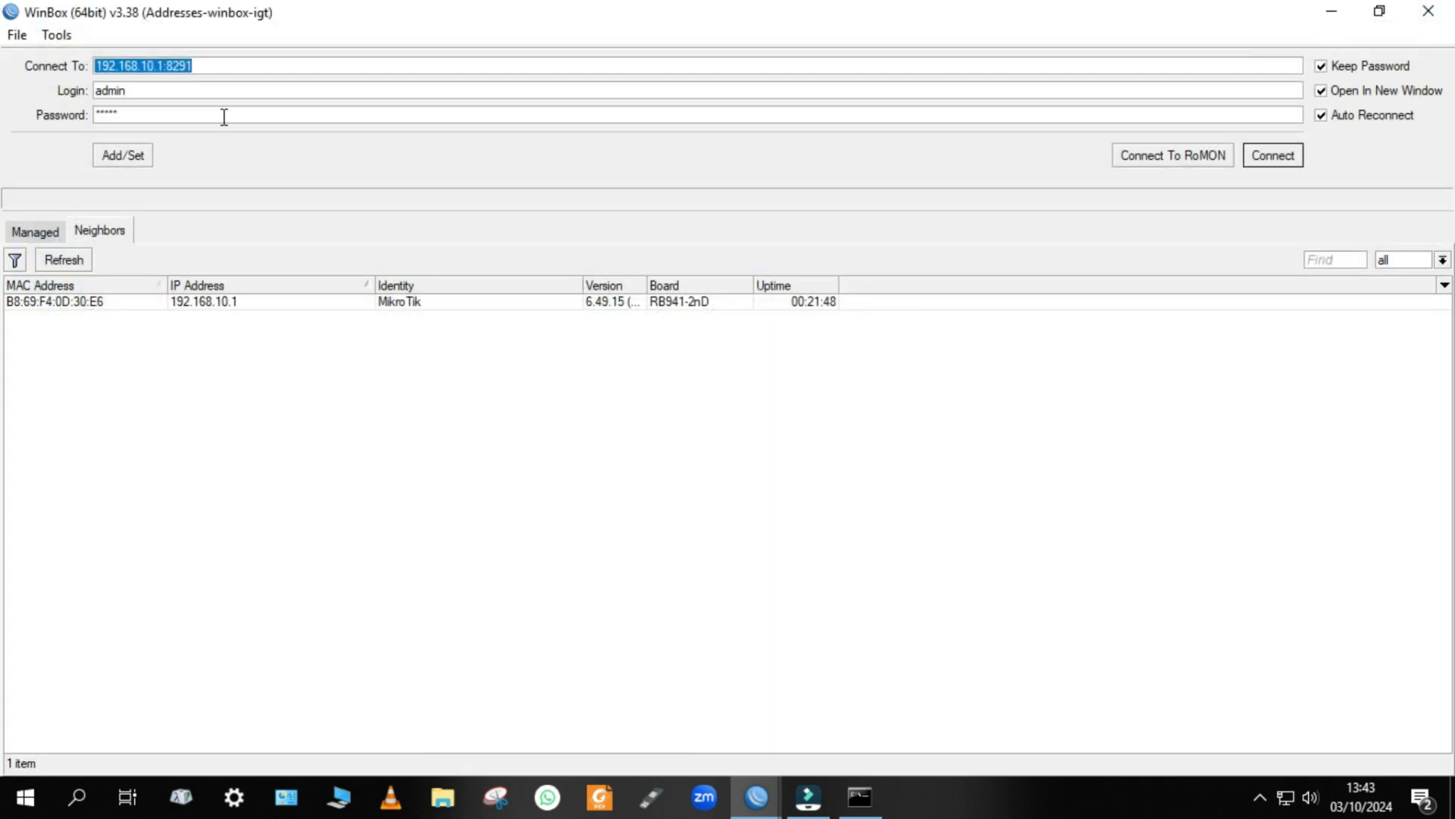
Try to connect to the router as admin at 192.168.10.1 without a port, and cancel the attempt.
{"action": "left_click", "coordinate": [218, 66]}
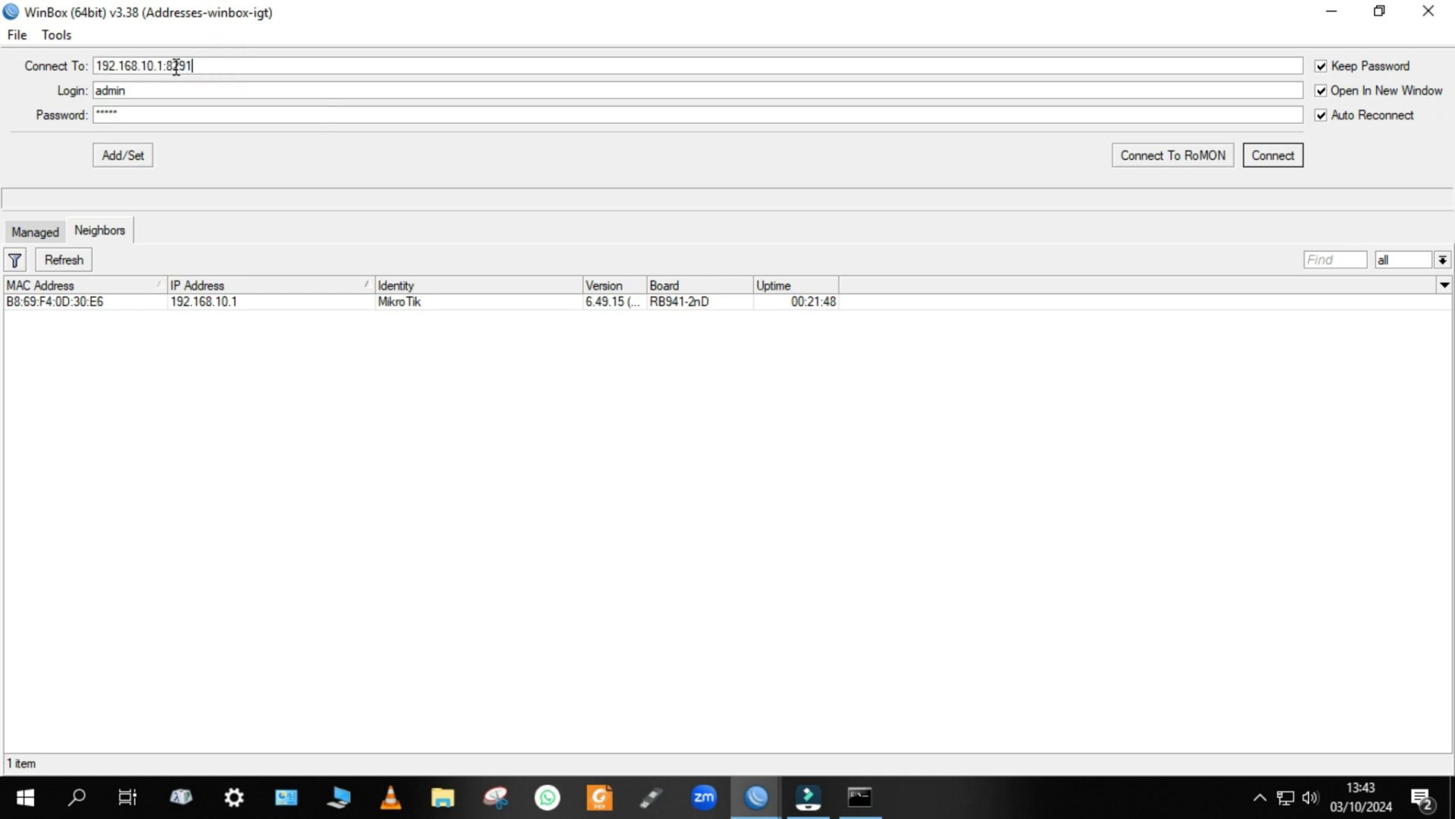
{"action": "key", "text": "BackSpace"}
{"action": "key", "text": "BackSpace"}
{"action": "key", "text": "BackSpace"}
{"action": "left_click", "coordinate": [1274, 156]}
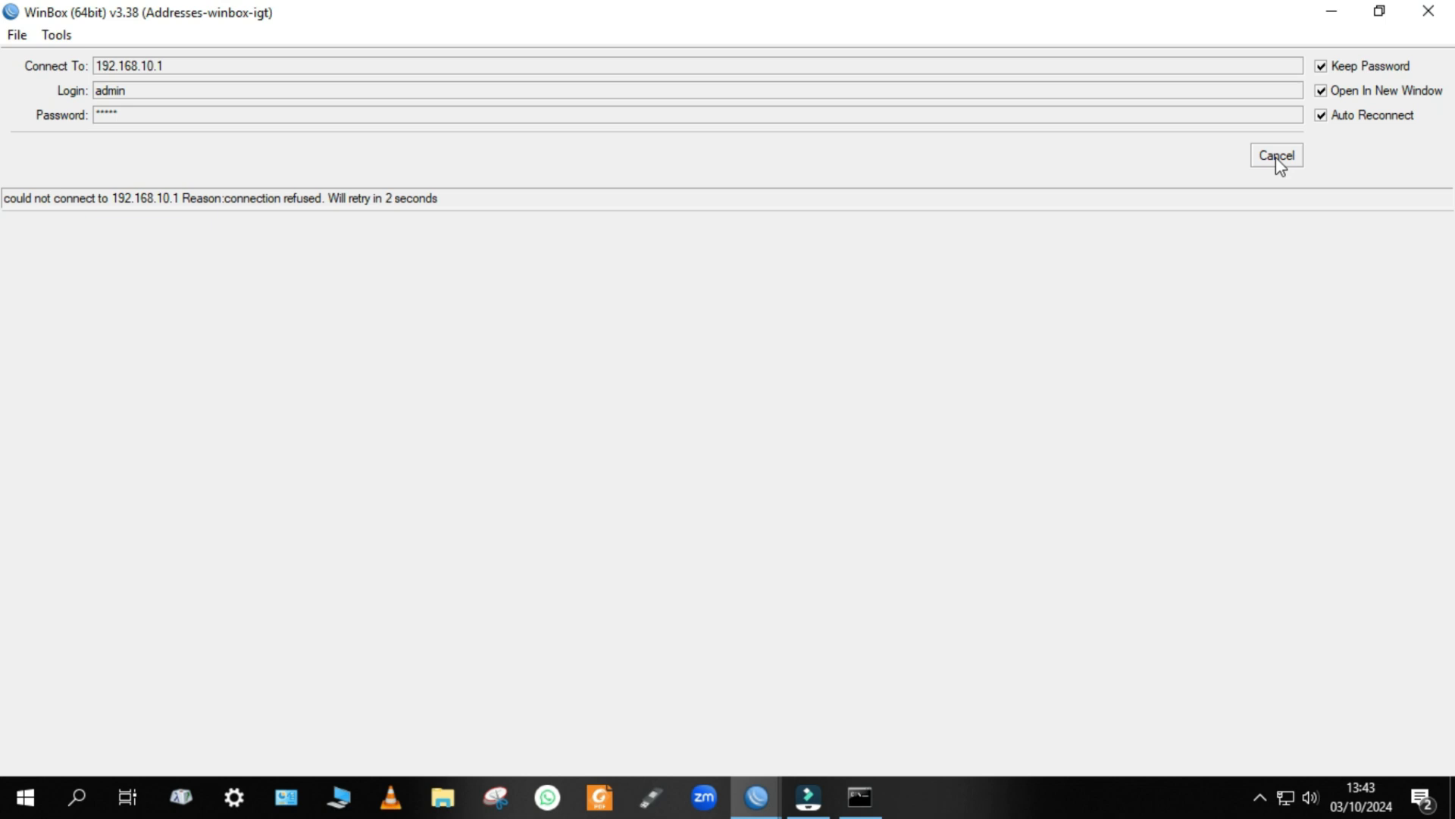
{"action": "left_click", "coordinate": [1278, 156]}
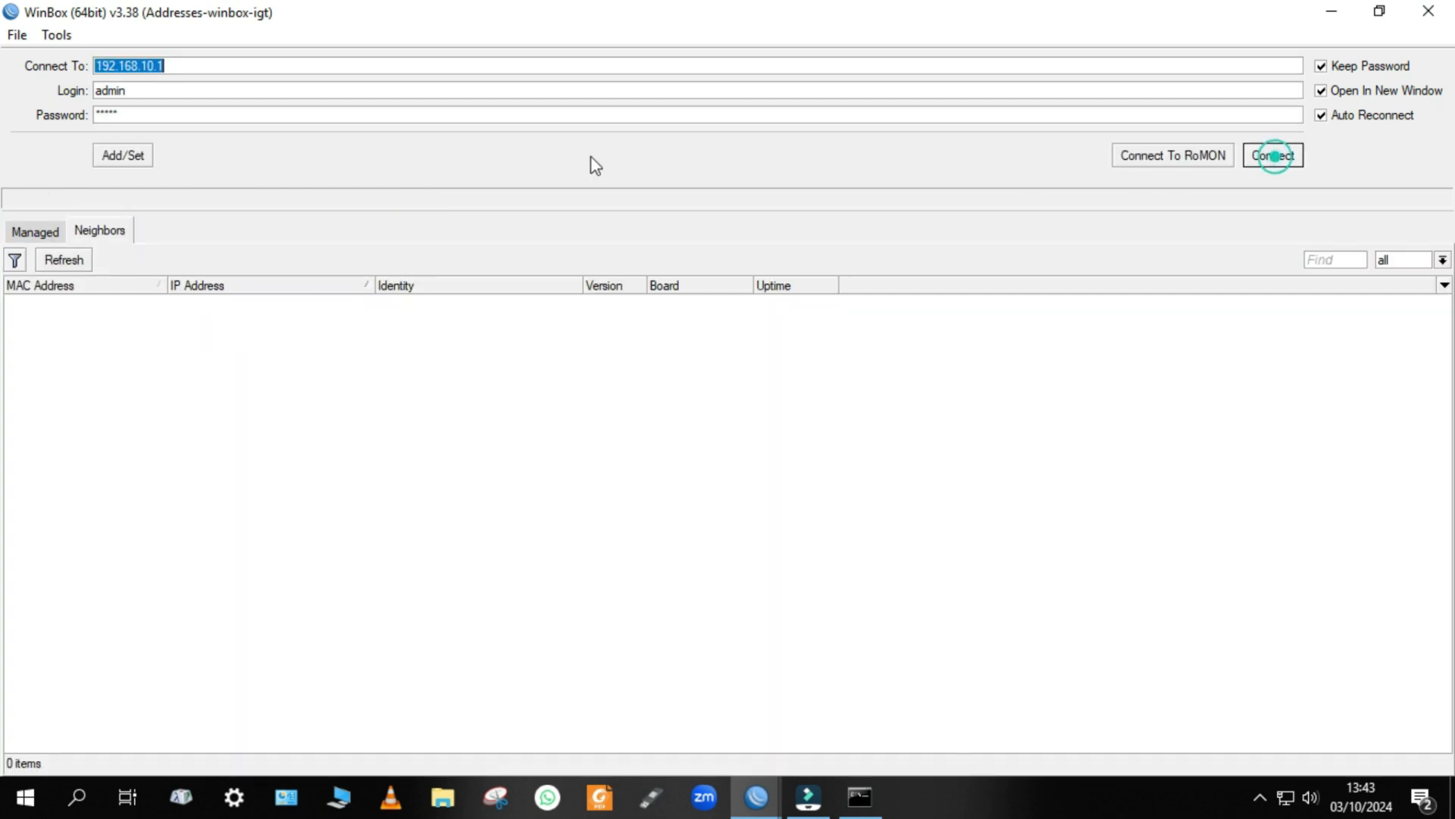
Try to connect to the router at 192.168.10.1:8291 and cancel the attempt.
{"action": "left_click", "coordinate": [169, 64]}
{"action": "left_click", "coordinate": [169, 63]}
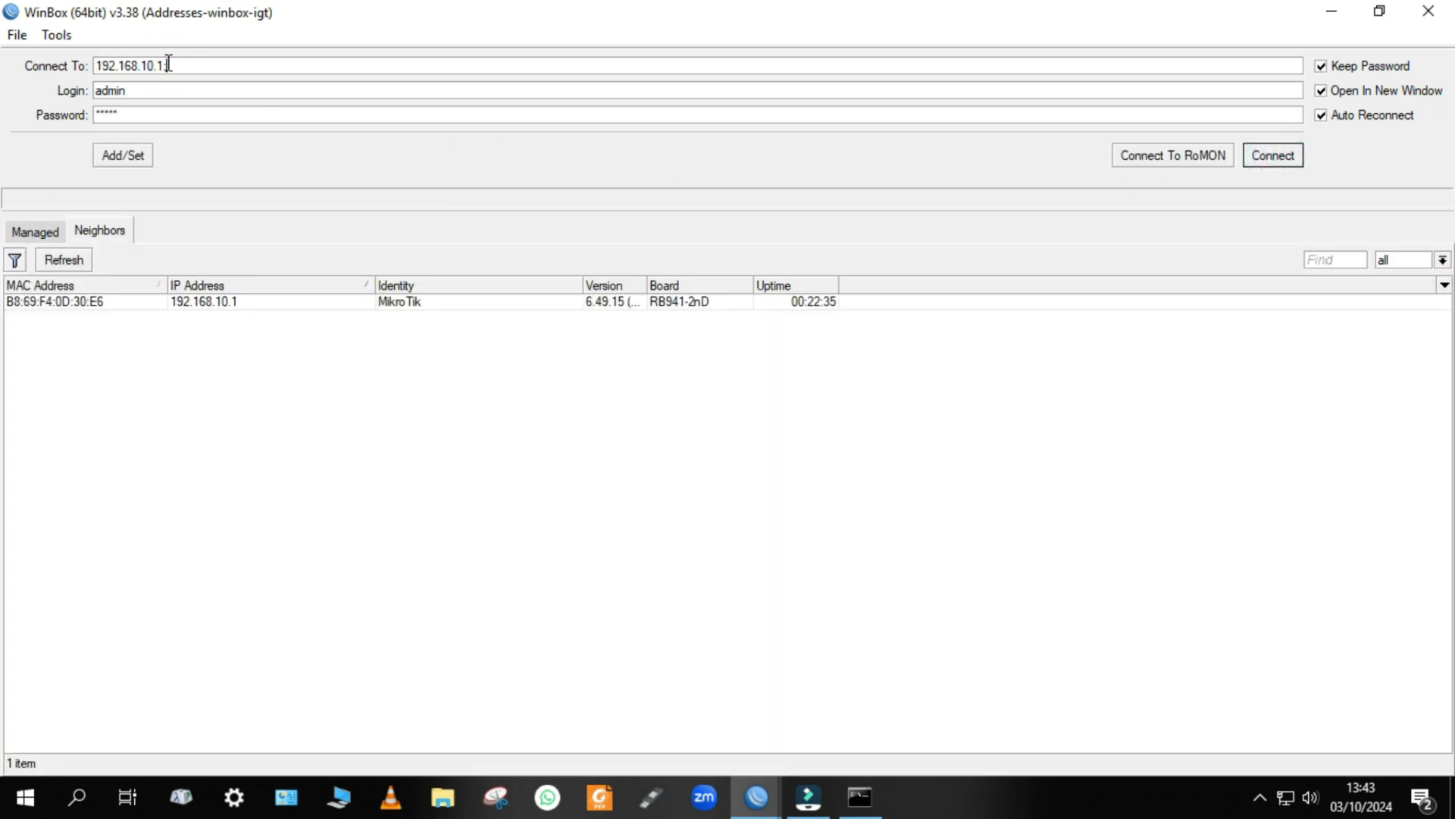
{"action": "type", "text": "22"}
{"action": "key", "text": "Return"}
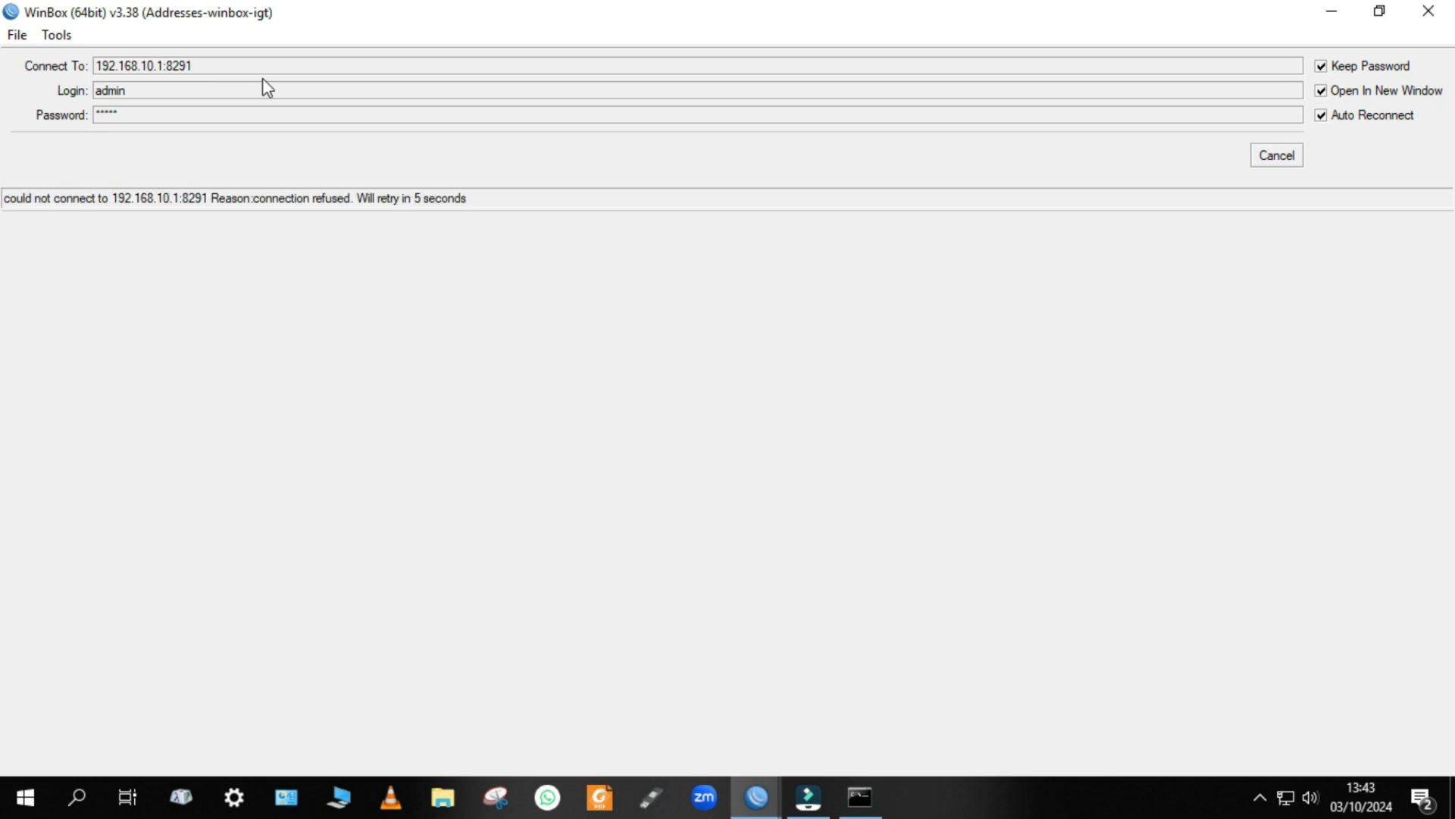
{"action": "left_click", "coordinate": [1281, 157]}
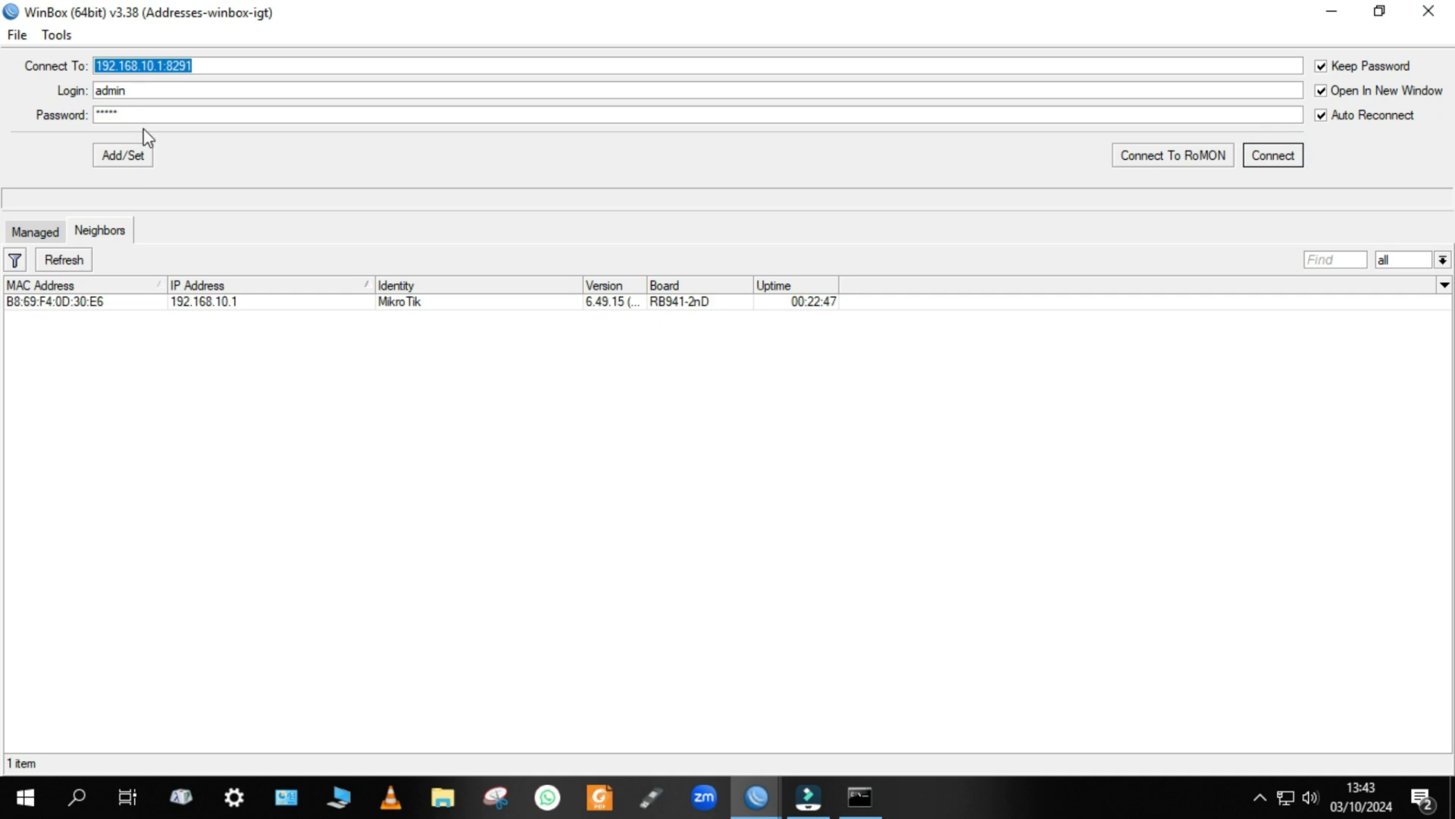
Connect to the router as admin at 192.168.10.1:8392 and move the new session window toward the screen's middle.
{"action": "left_click", "coordinate": [194, 66]}
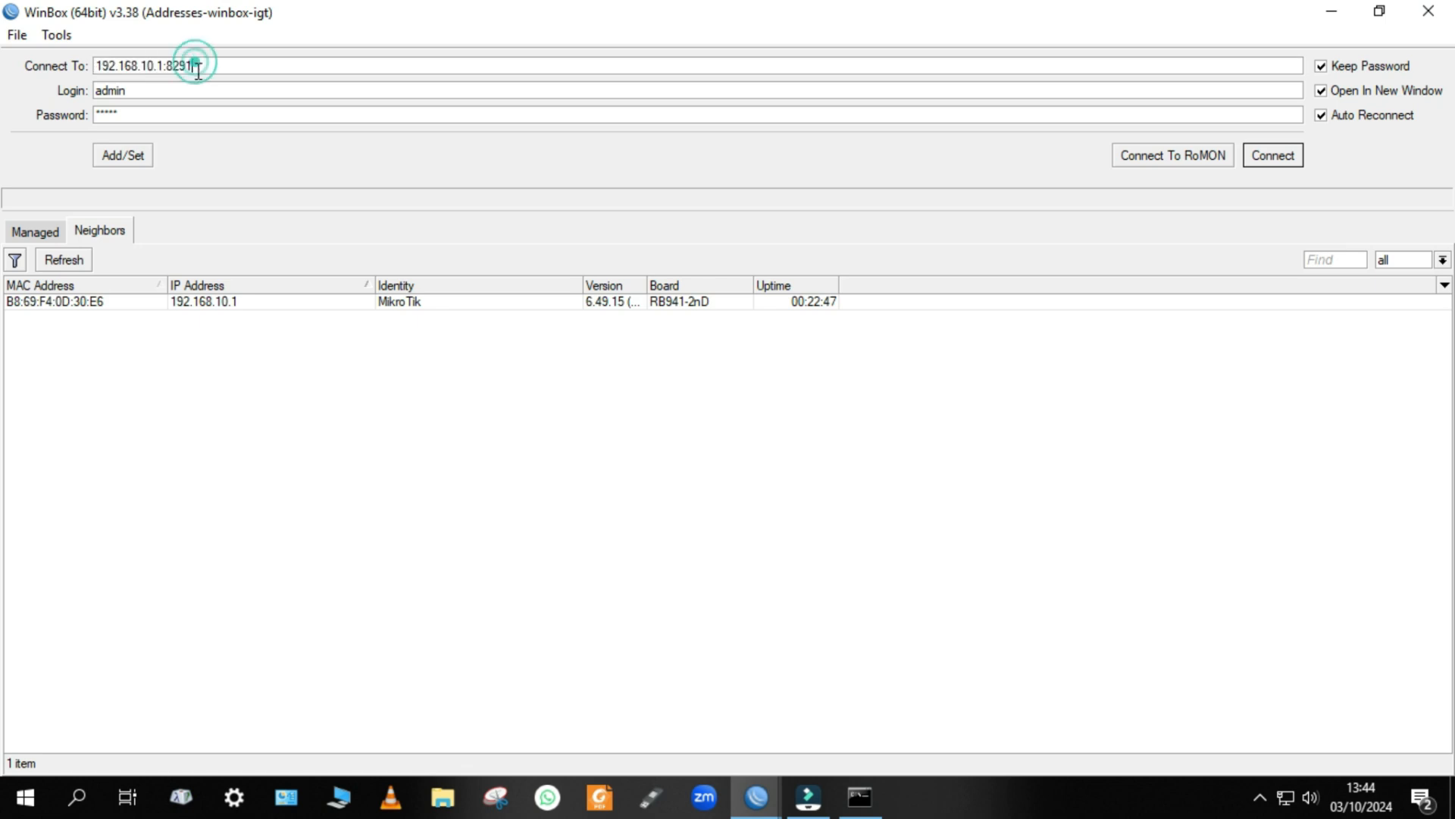
{"action": "key", "text": "BackSpace"}
{"action": "type", "text": "39"}
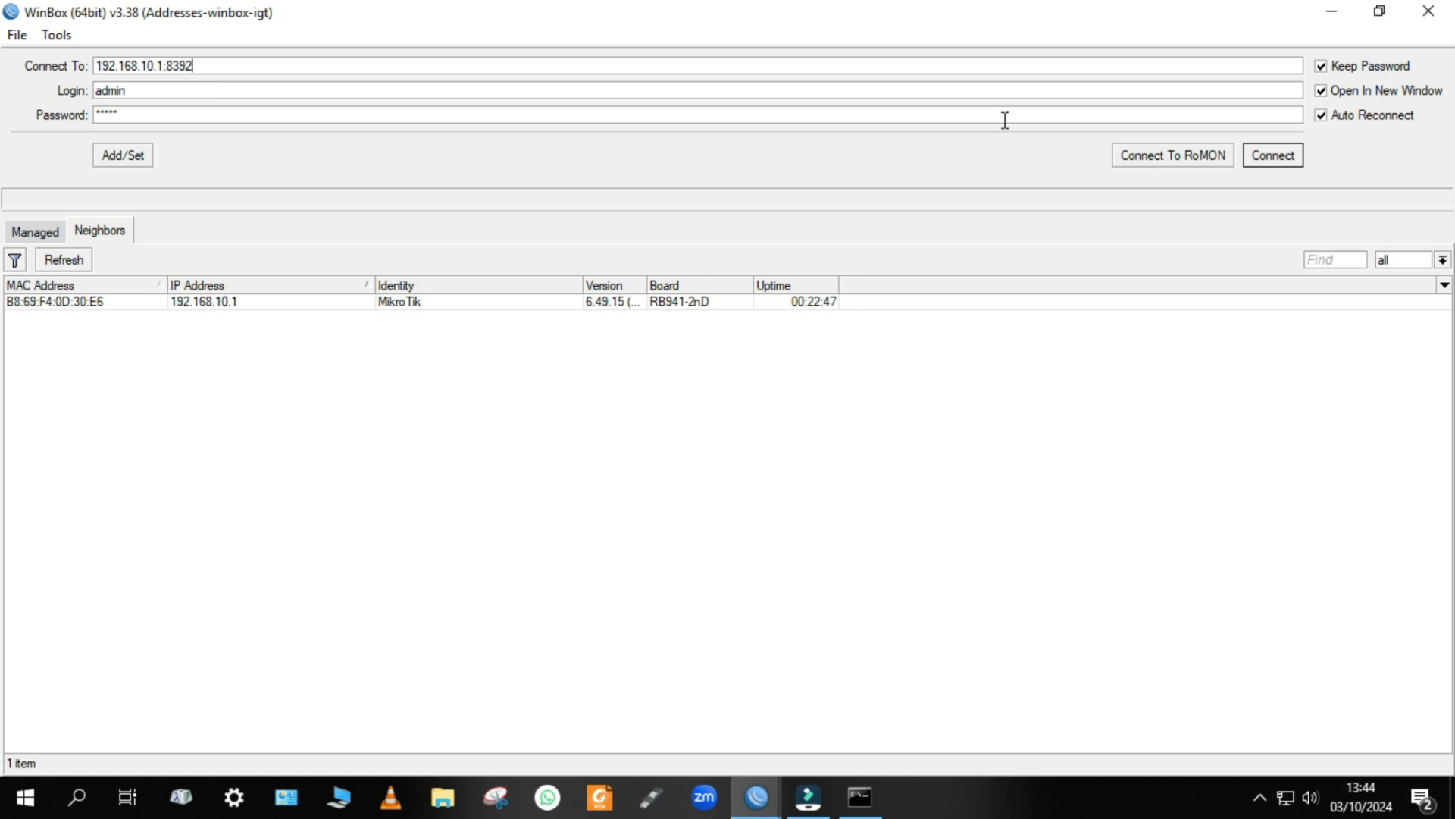
{"action": "left_click", "coordinate": [1258, 157]}
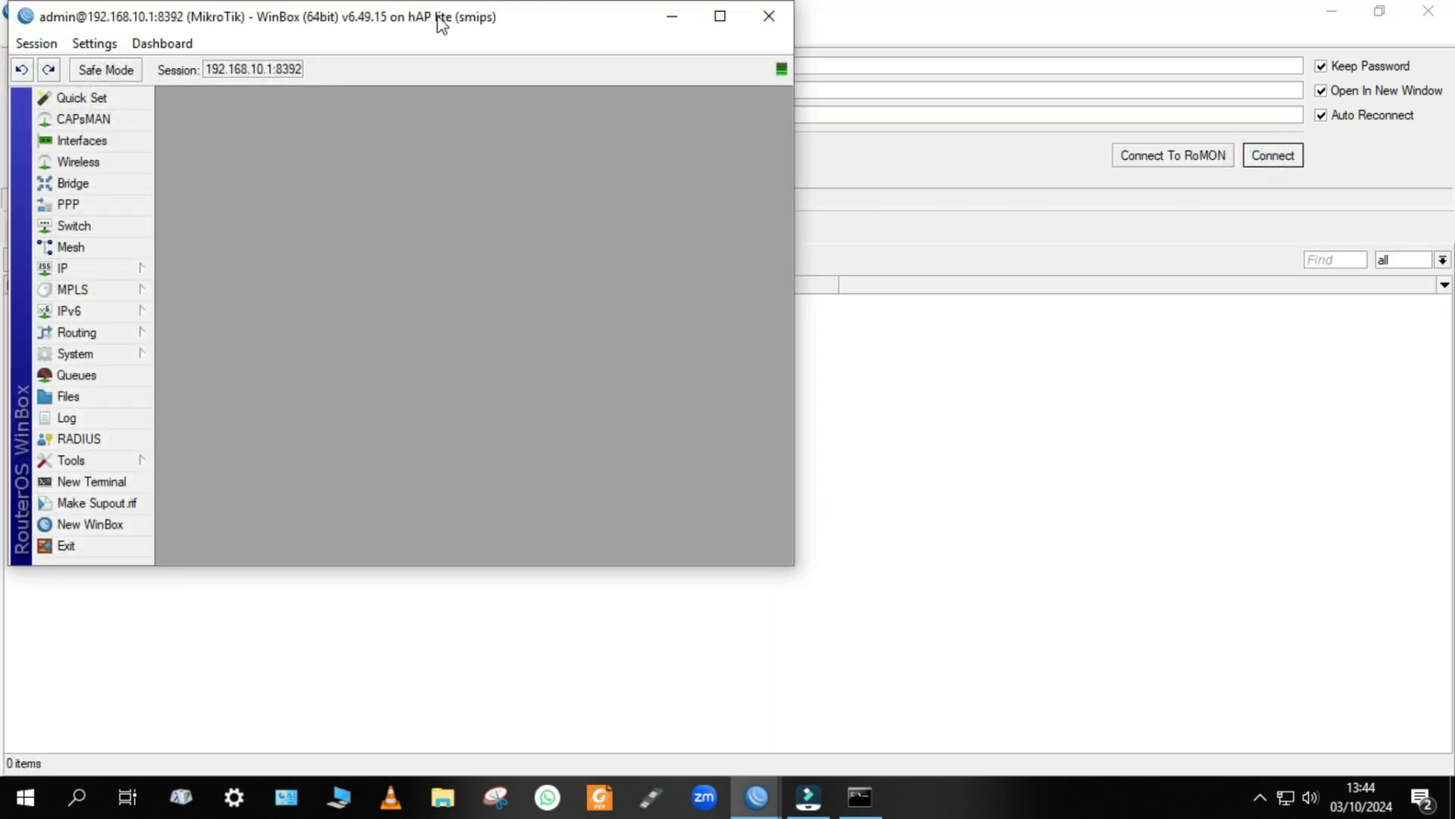
{"action": "left_click_drag", "start_coordinate": [386, 15], "coordinate": [812, 66]}
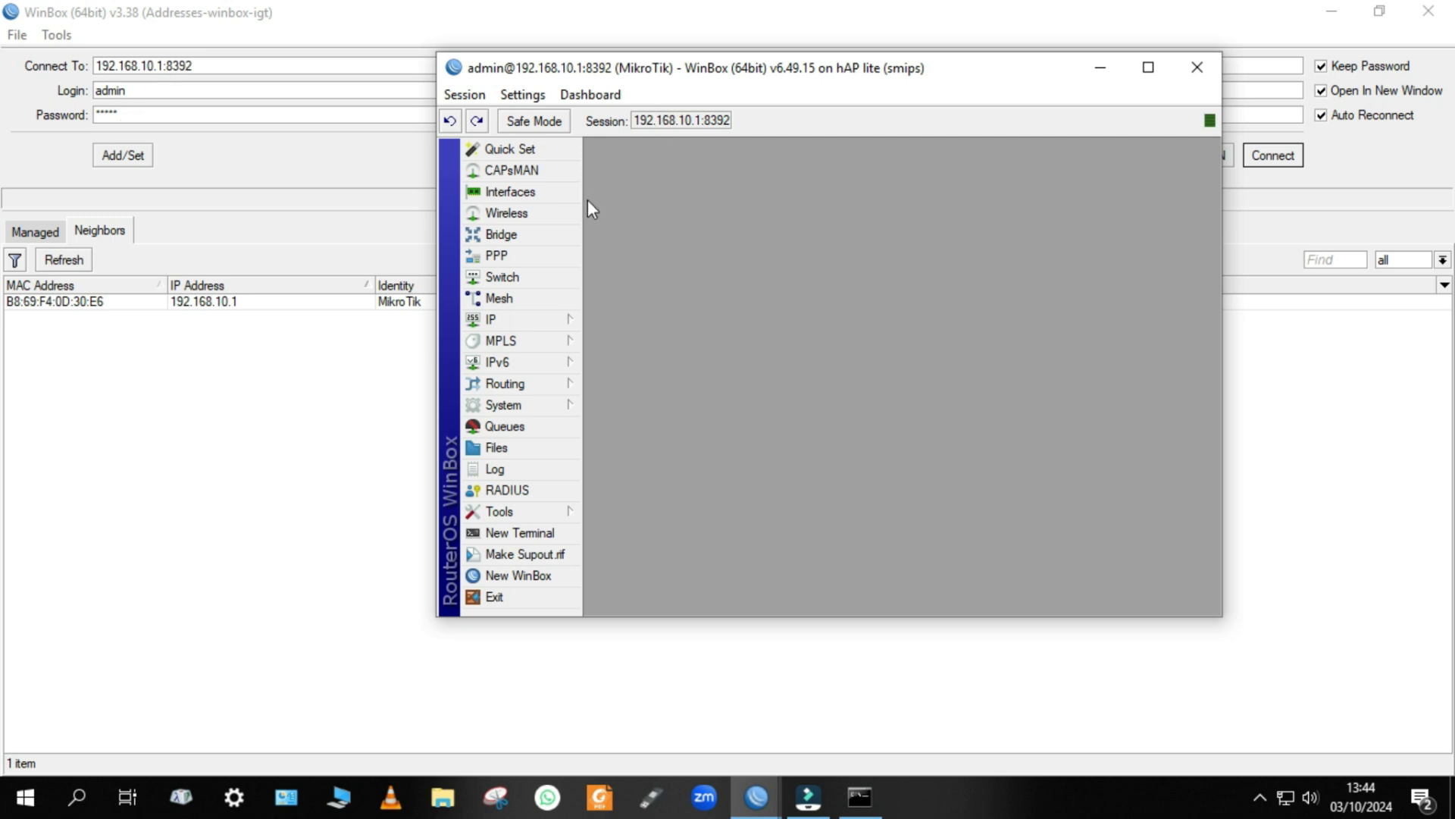
Open the router's system user list and maximize the session window.
{"action": "left_click", "coordinate": [499, 406]}
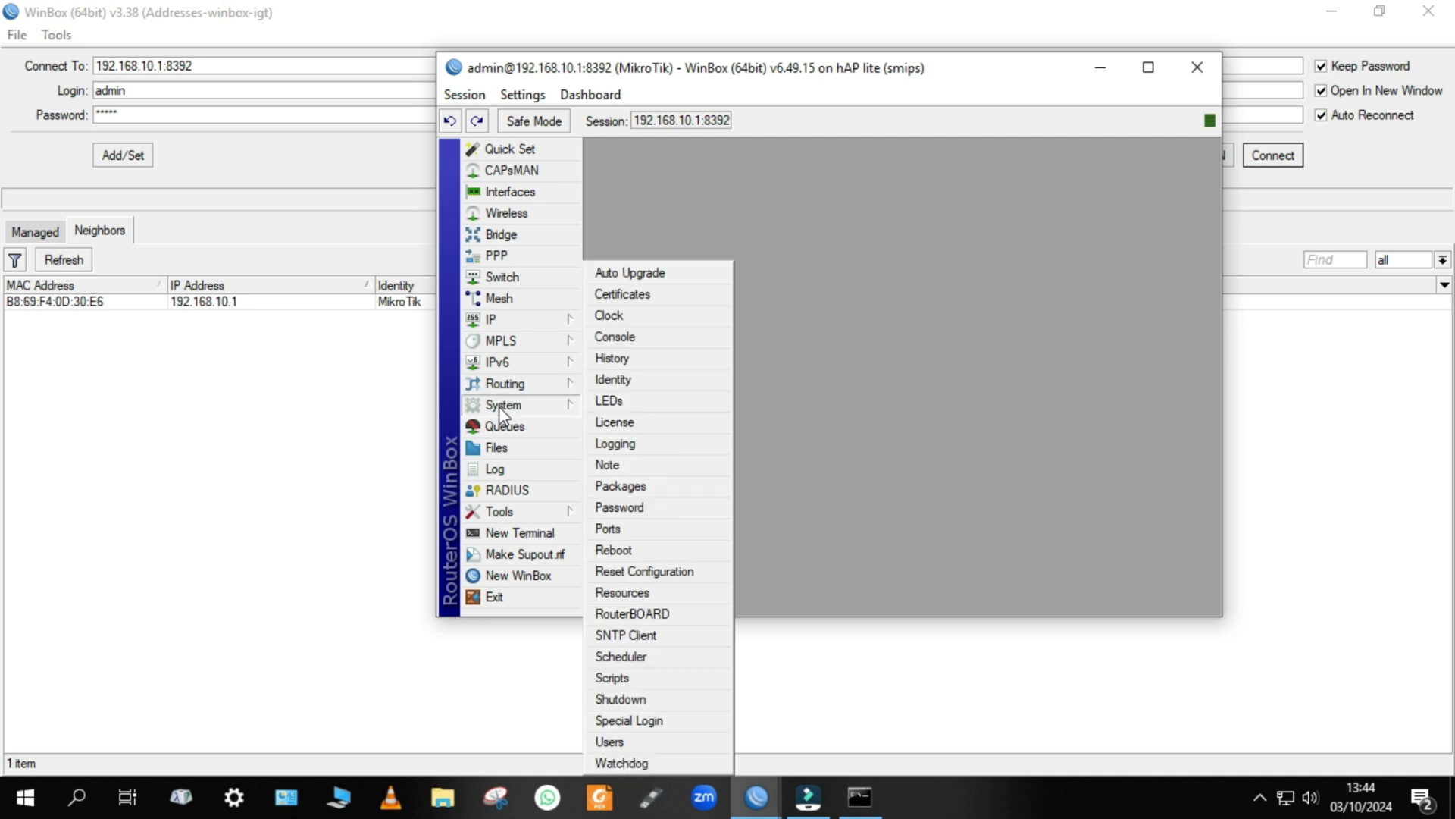
{"action": "left_click", "coordinate": [654, 743]}
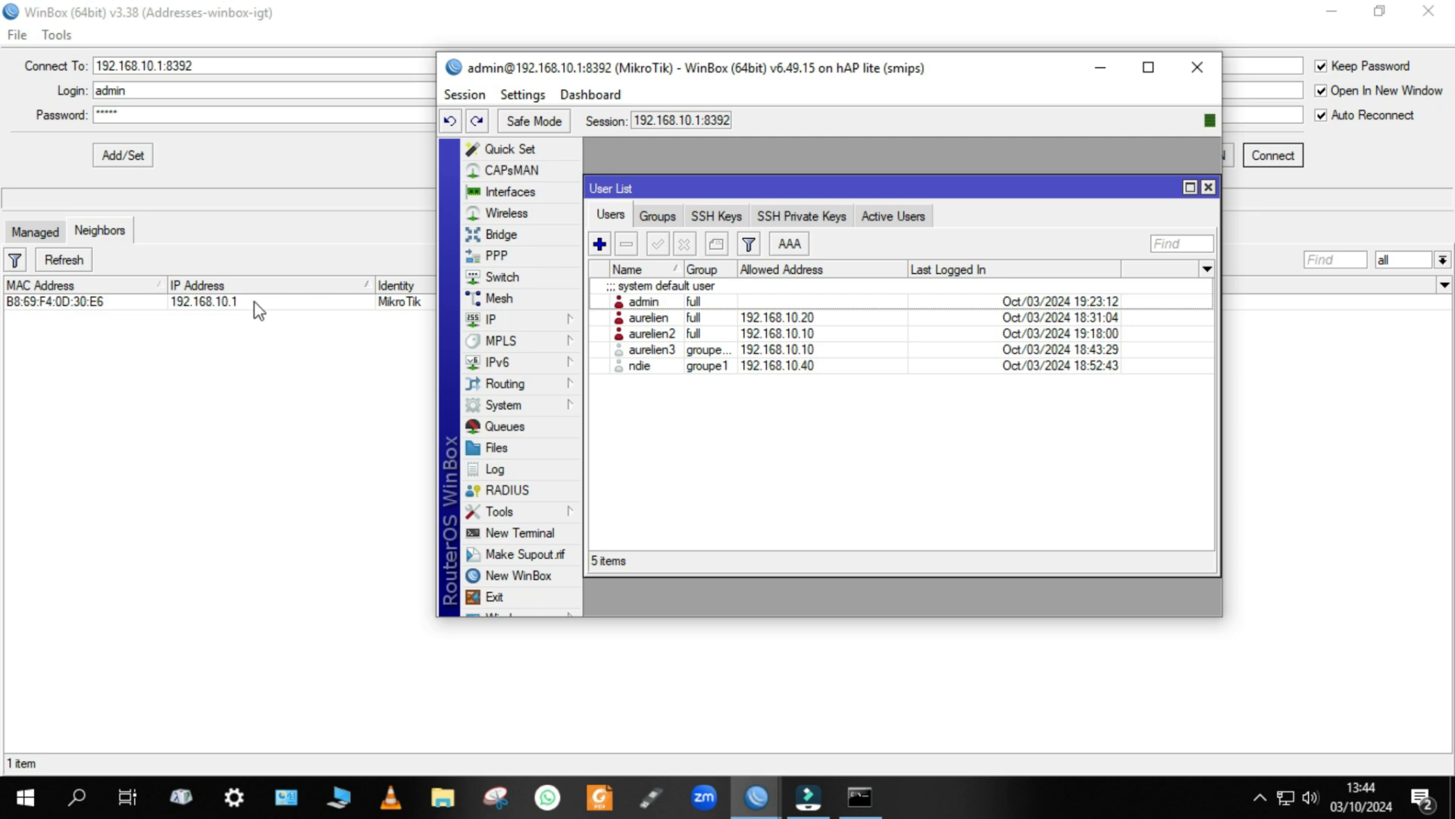
{"action": "left_click", "coordinate": [1150, 70]}
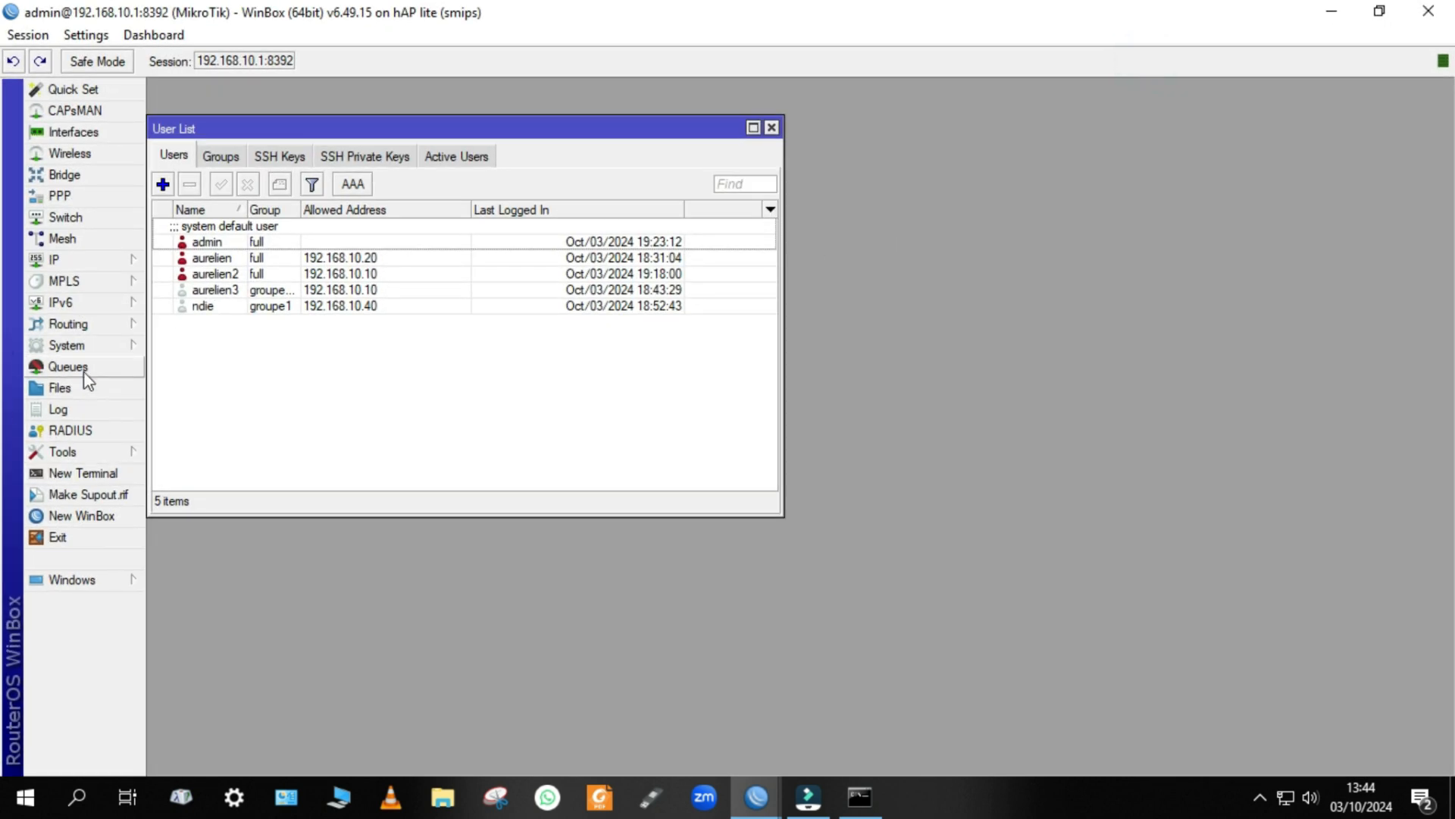
Set the winbox service's port back to 8291 in the IP service list and save it.
{"action": "left_click", "coordinate": [91, 260]}
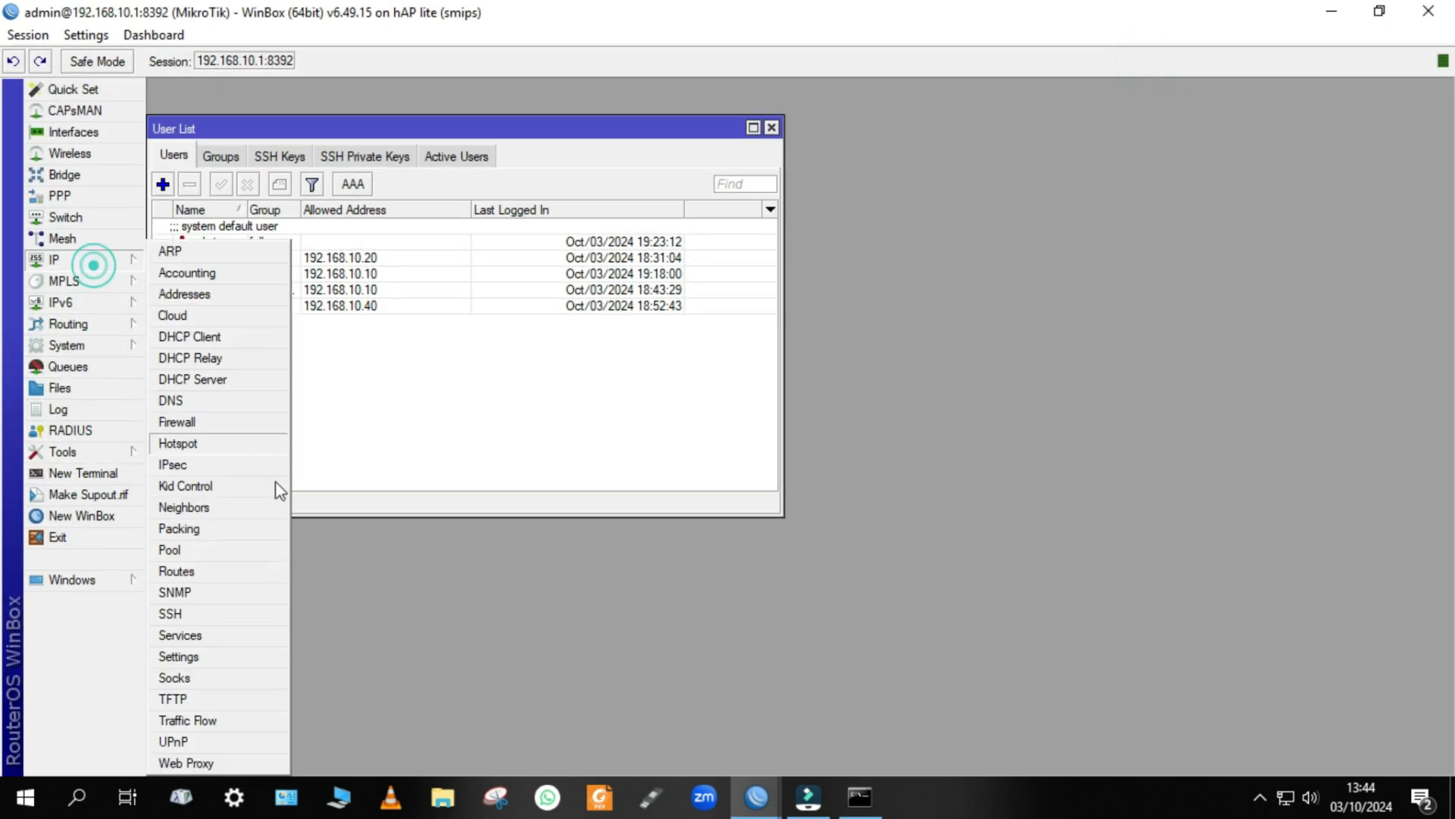
{"action": "left_click", "coordinate": [242, 637]}
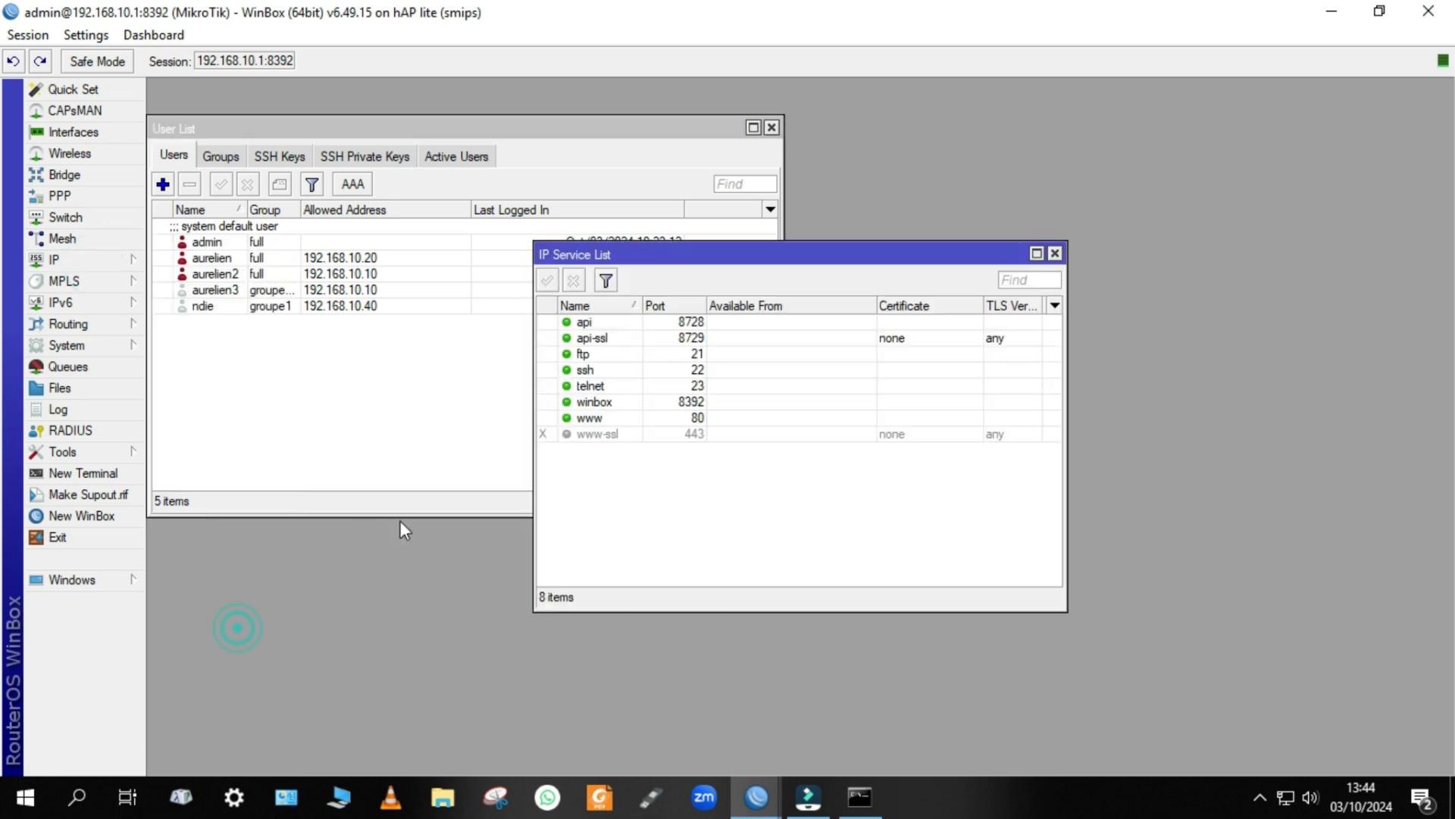
{"action": "double_click", "coordinate": [665, 402]}
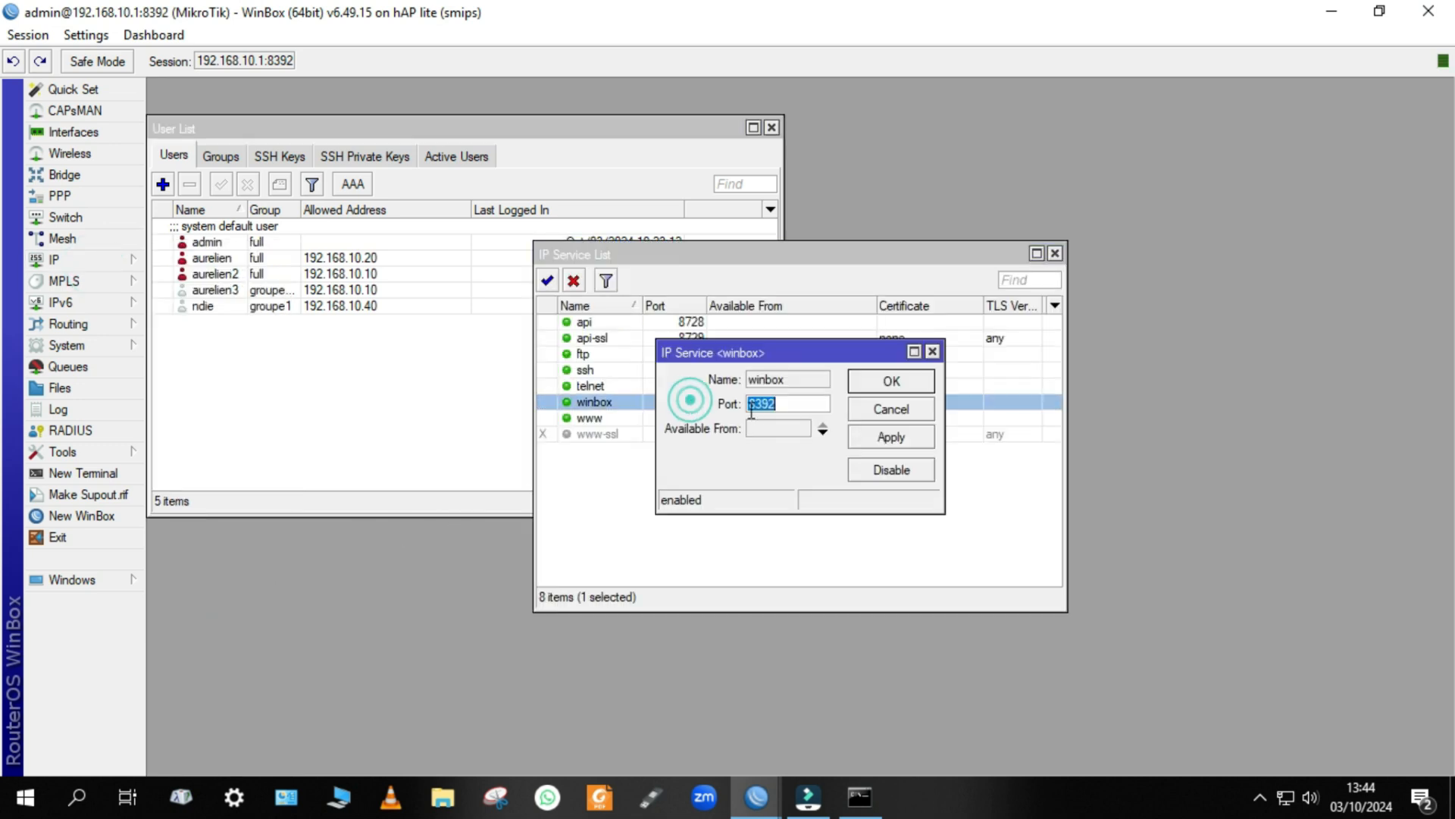
{"action": "left_click", "coordinate": [790, 399]}
{"action": "key", "text": "BackSpace"}
{"action": "type", "text": "1"}
{"action": "key", "text": "Left"}
{"action": "key", "text": "Left"}
{"action": "key", "text": "BackSpace"}
{"action": "type", "text": "2"}
{"action": "left_click", "coordinate": [883, 440]}
{"action": "left_click", "coordinate": [902, 383]}
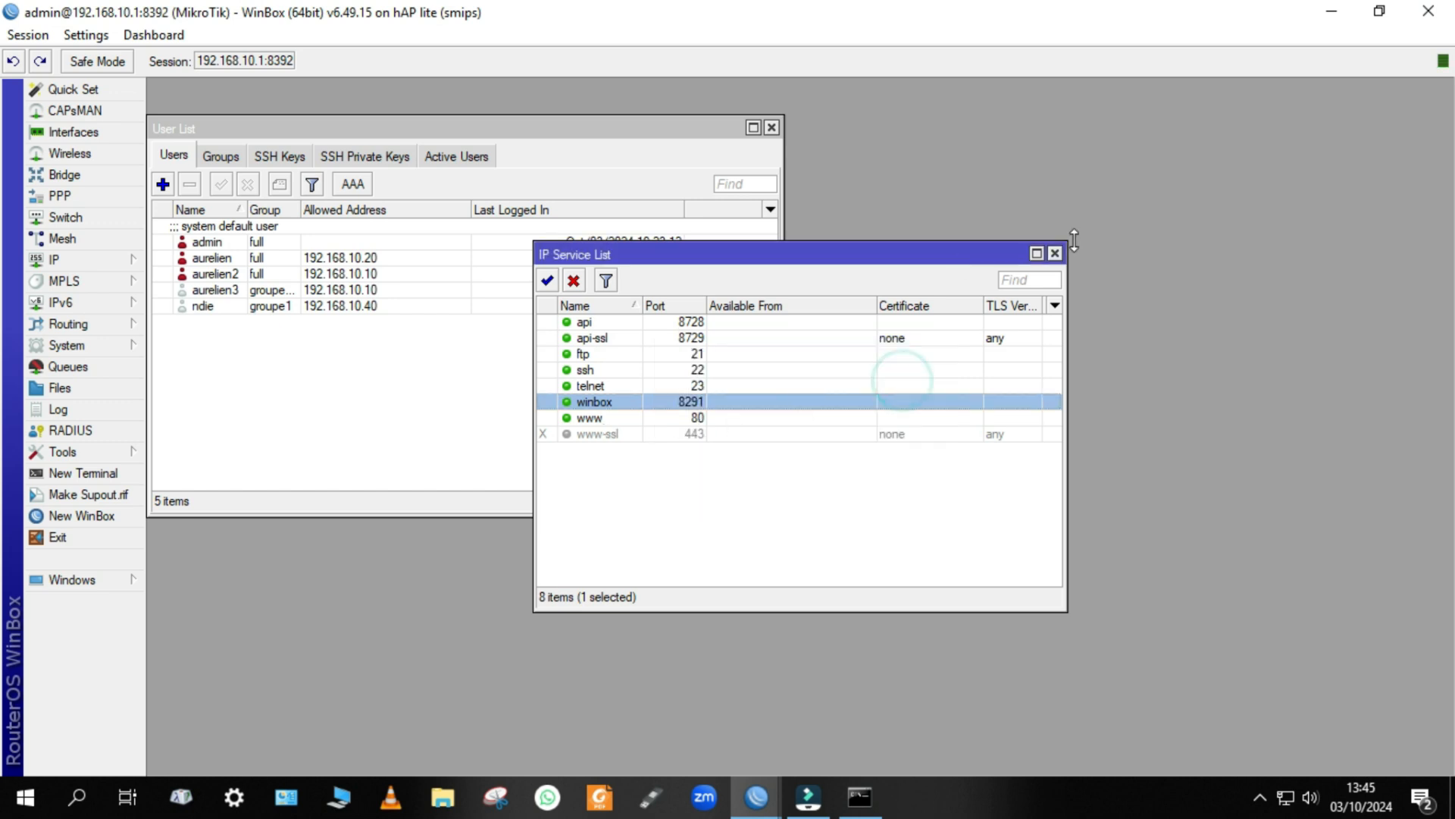
Close the IP service list, restore the session window to a smaller size, and close the router session.
{"action": "left_click", "coordinate": [1054, 253]}
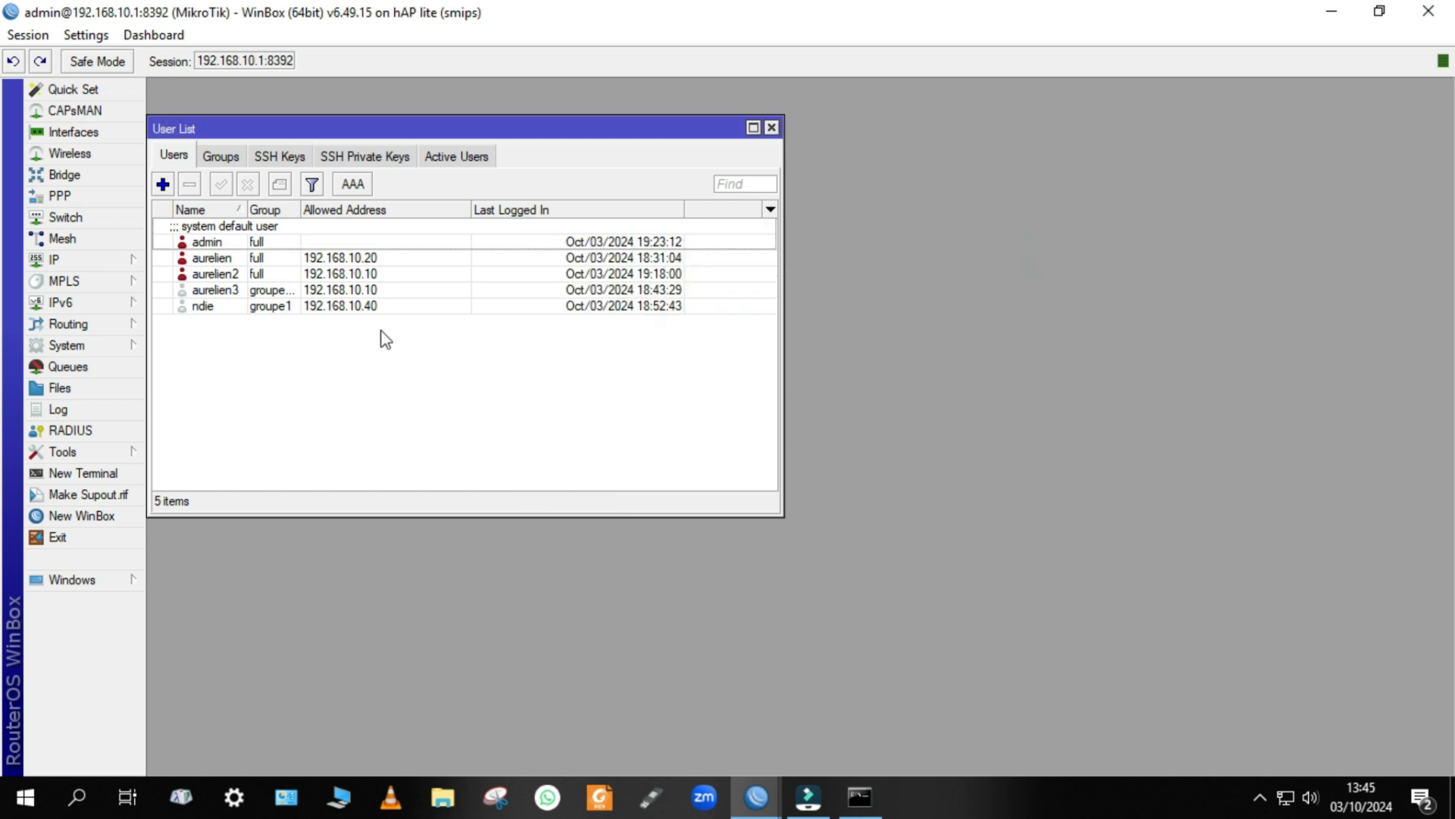
{"action": "left_click_drag", "start_coordinate": [707, 3], "coordinate": [674, 129]}
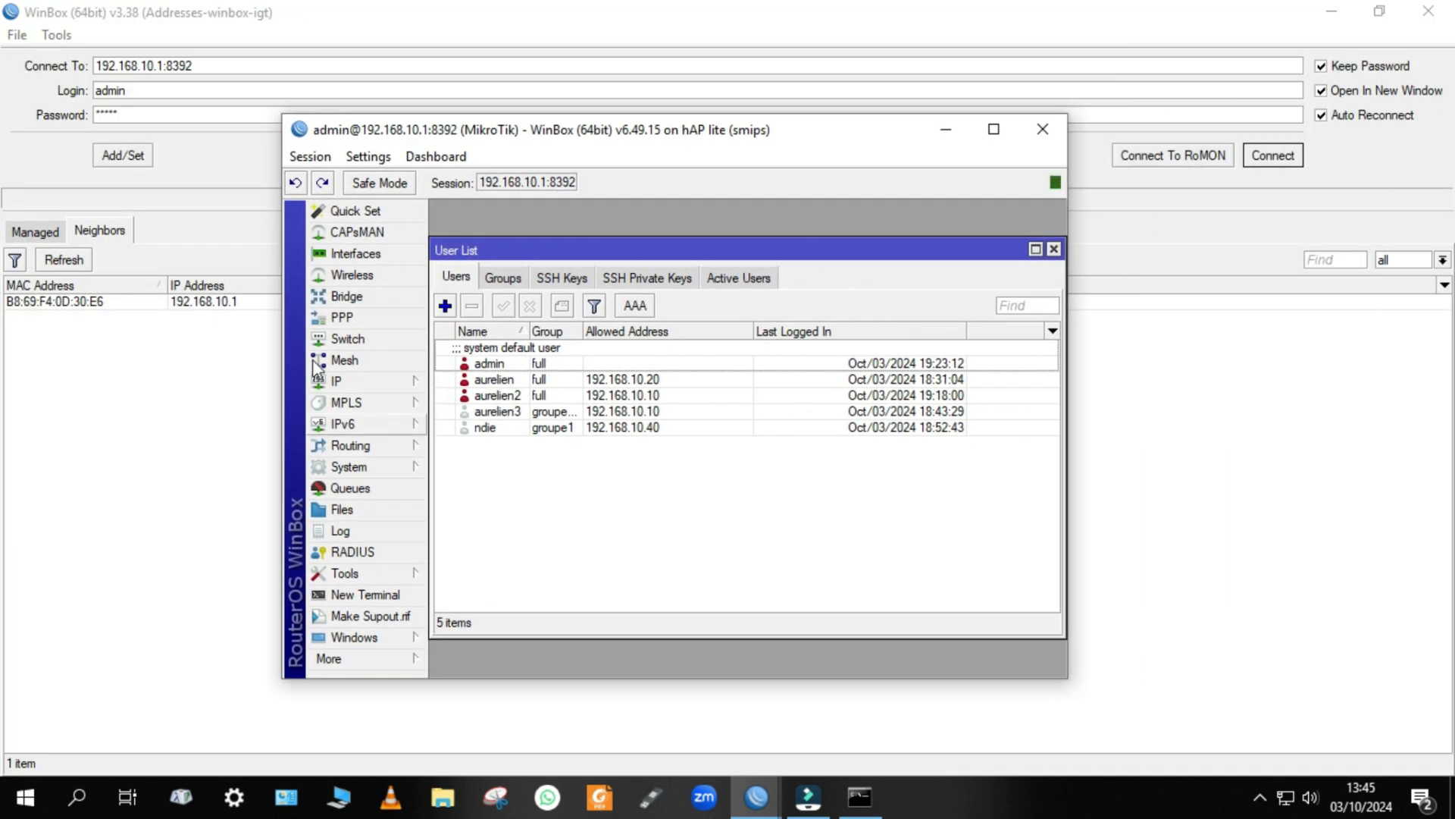
{"action": "left_click", "coordinate": [1049, 138]}
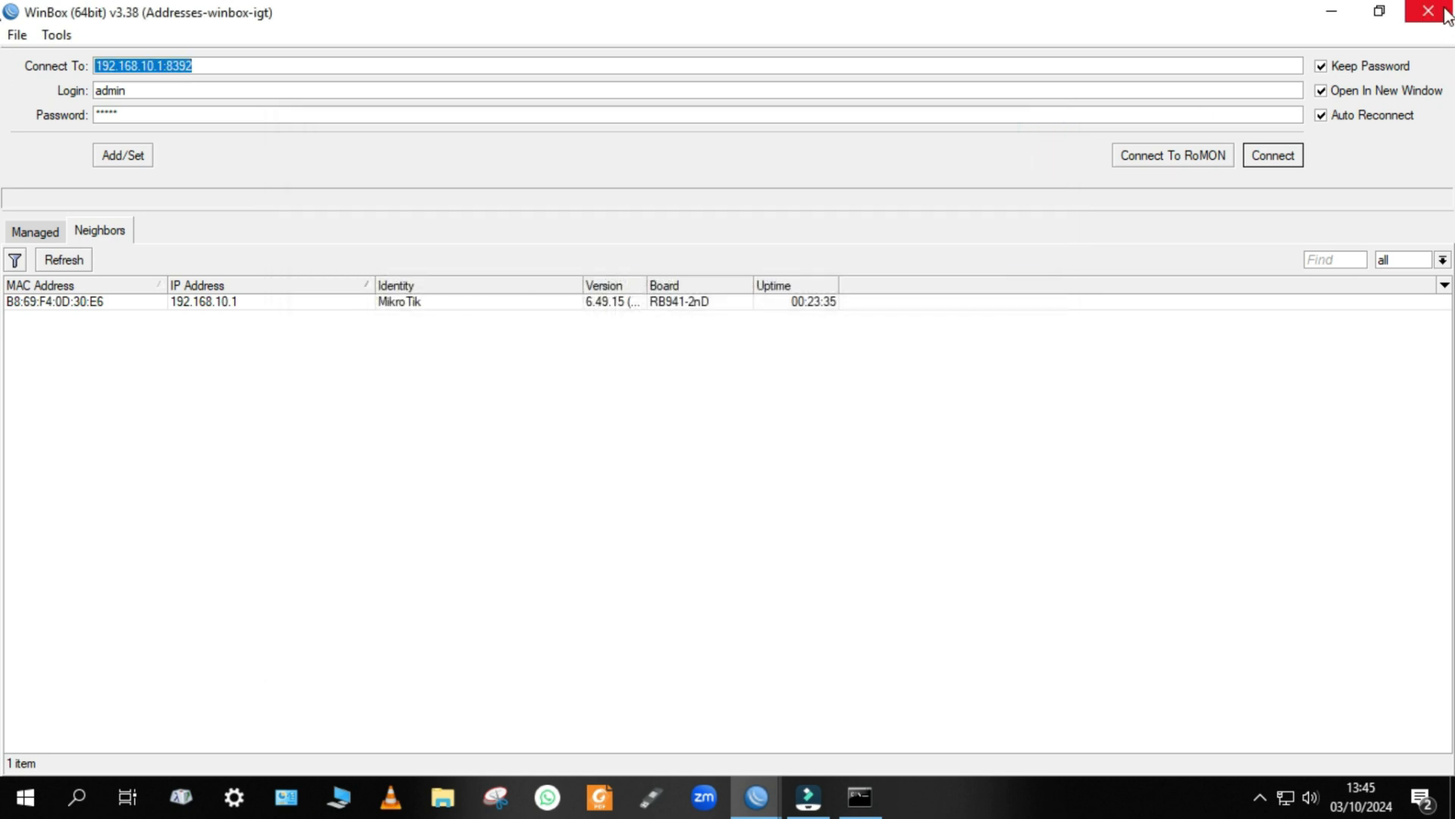